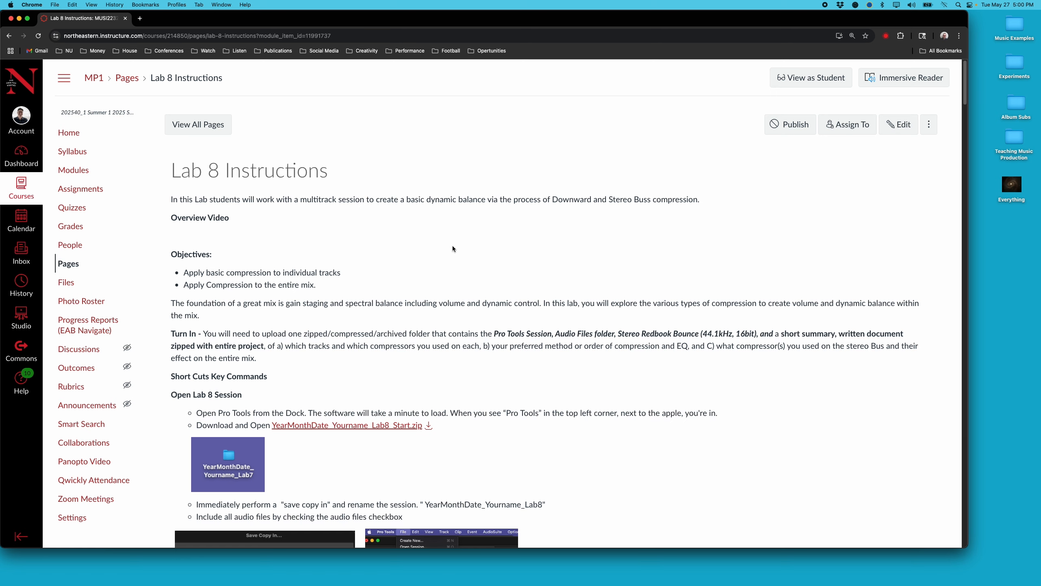
Review the opening instructions of the Lab 8 page through Open Lab 8 Session, and switch to the session in Pro Tools.
{"action": "scroll", "coordinate": [375, 269], "scroll_direction": "down", "scroll_amount": 10}
{"action": "scroll", "coordinate": [314, 201], "scroll_direction": "up", "scroll_amount": 1}
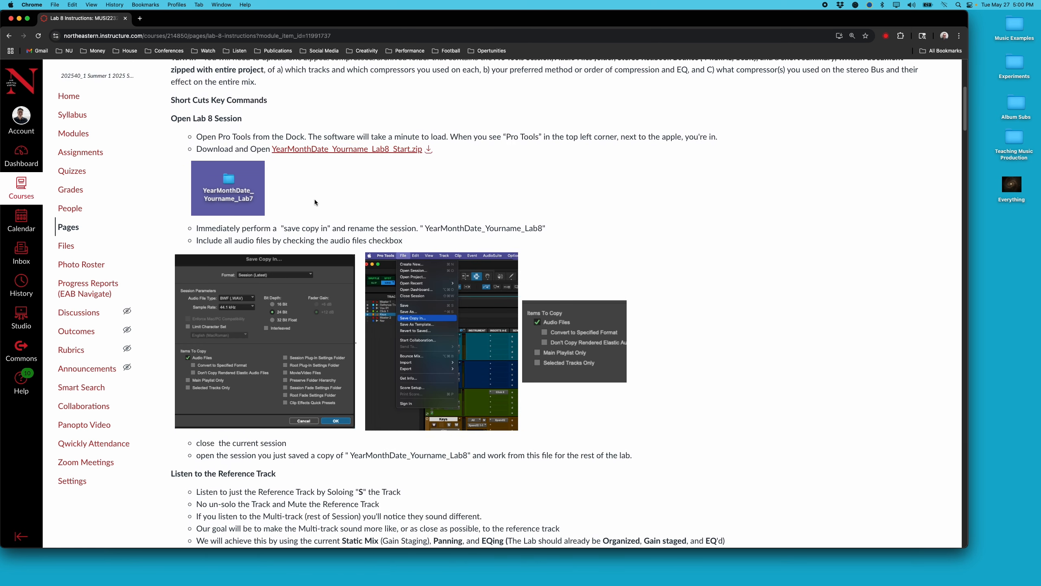
{"action": "scroll", "coordinate": [315, 202], "scroll_direction": "up", "scroll_amount": 1}
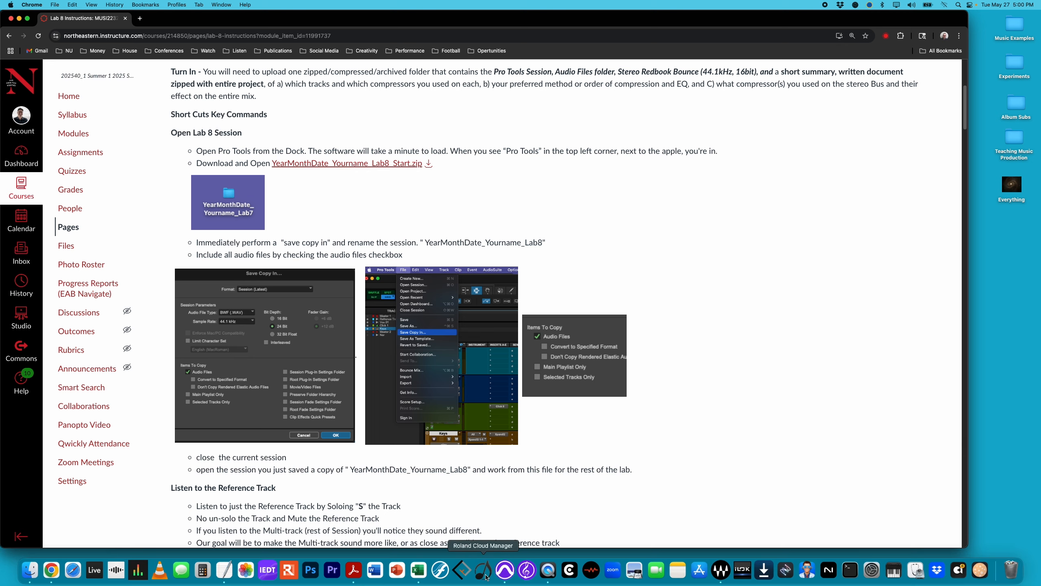
{"action": "left_click", "coordinate": [501, 575]}
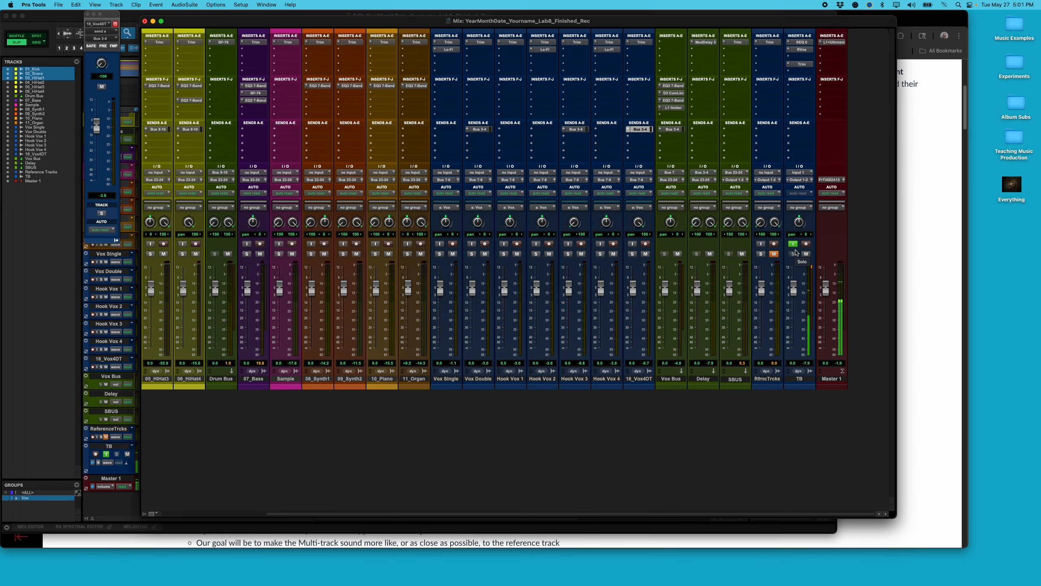
Return to the Lab 8 page in Chrome and review its Save Copy In instructions and example settings.
{"action": "left_click", "coordinate": [930, 411]}
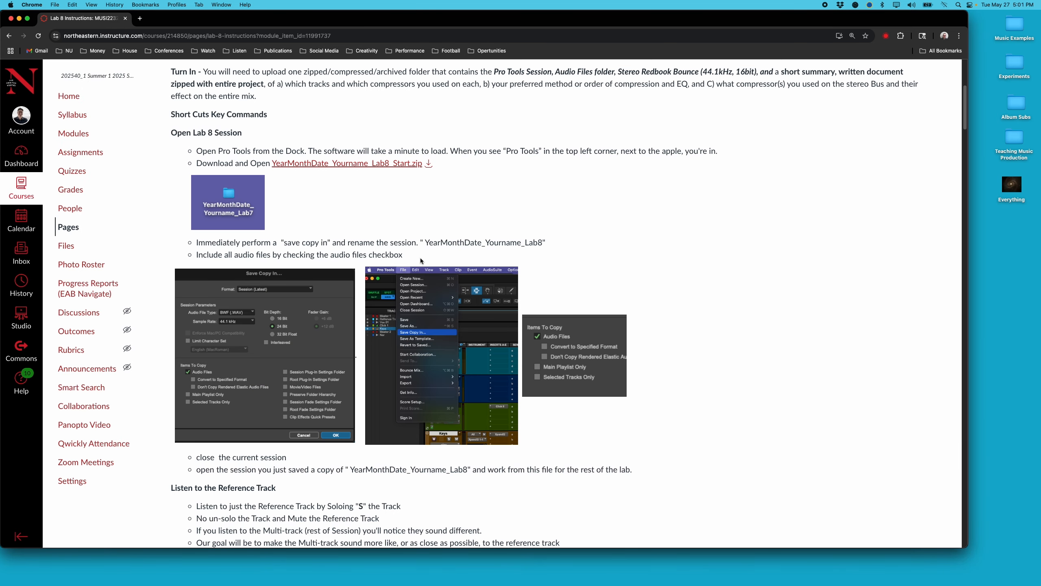
{"action": "scroll", "coordinate": [419, 260], "scroll_direction": "down", "scroll_amount": 1}
{"action": "scroll", "coordinate": [420, 261], "scroll_direction": "down", "scroll_amount": 3}
{"action": "scroll", "coordinate": [434, 248], "scroll_direction": "up", "scroll_amount": 4}
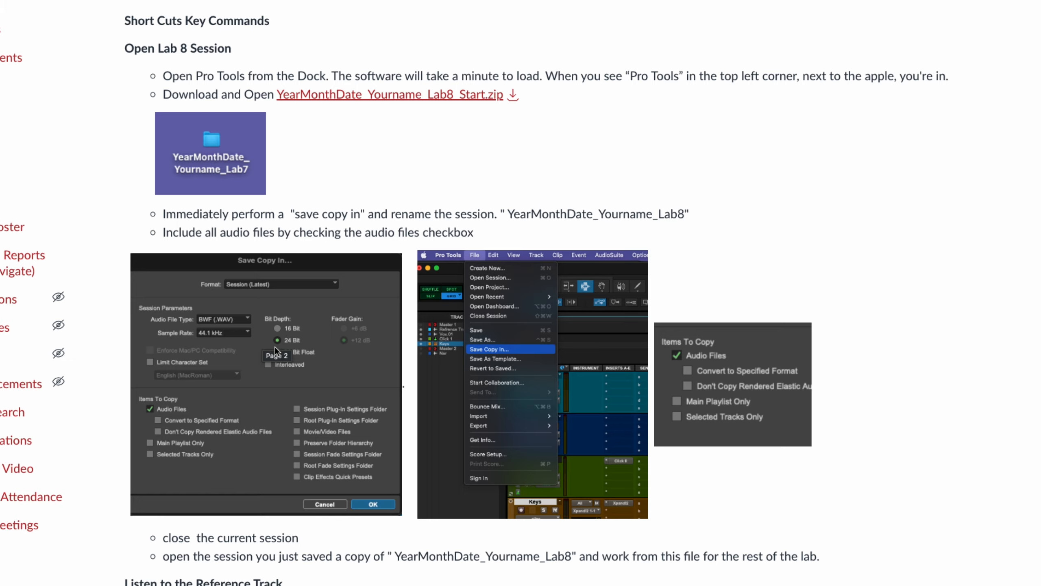
{"action": "scroll", "coordinate": [275, 347], "scroll_direction": "down", "scroll_amount": 5}
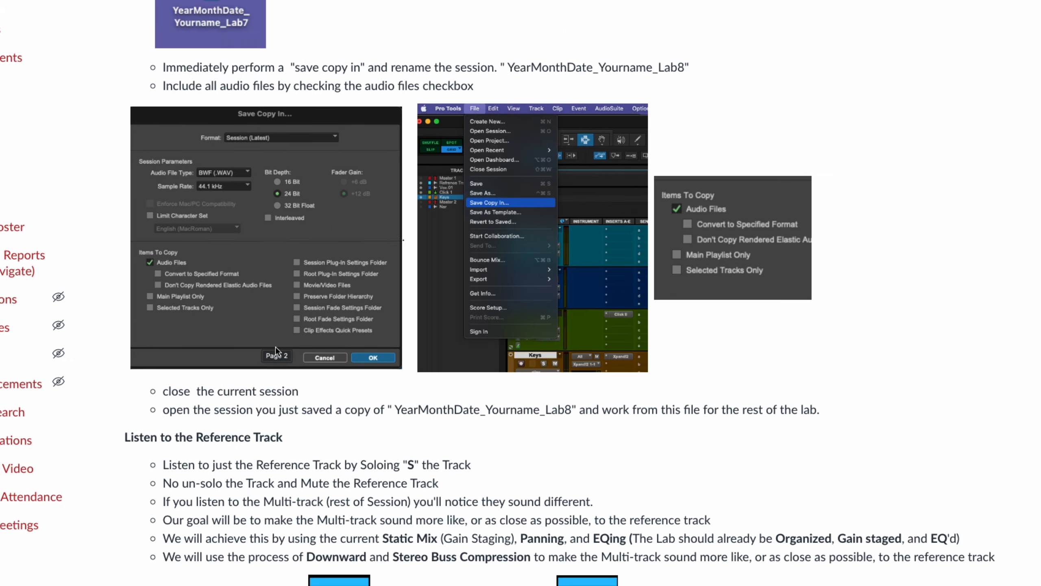
{"action": "scroll", "coordinate": [276, 348], "scroll_direction": "up", "scroll_amount": 2}
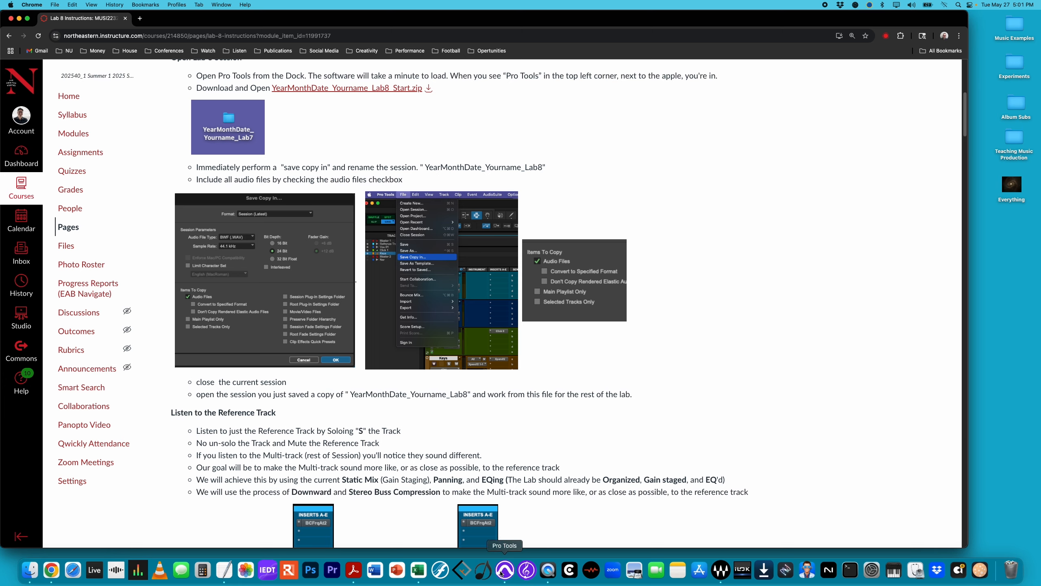
Switch to Pro Tools, set up a Save Session Copy In with Audio Files included, and cancel it.
{"action": "left_click", "coordinate": [502, 572]}
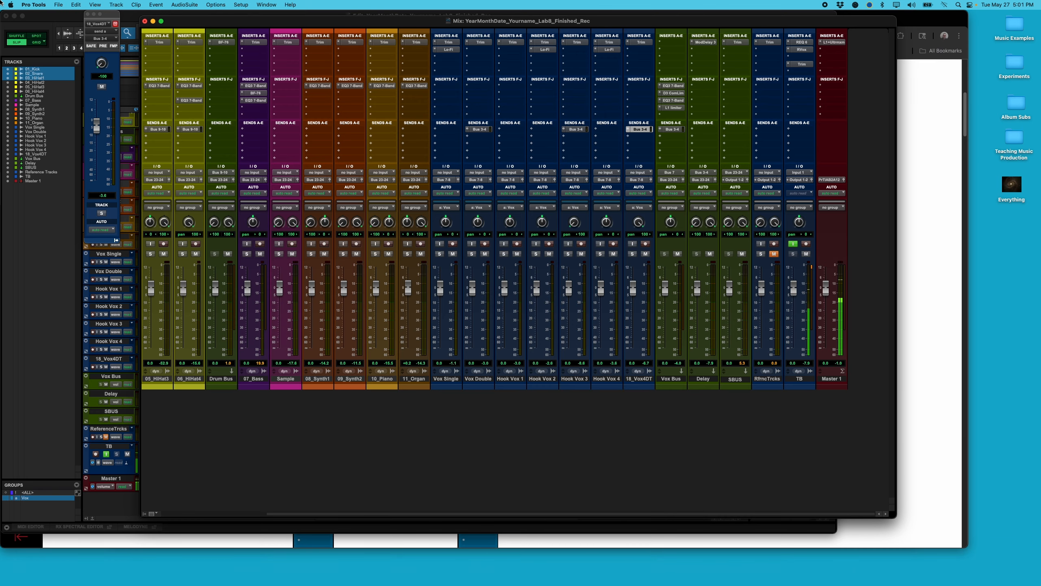
{"action": "left_click", "coordinate": [65, 4]}
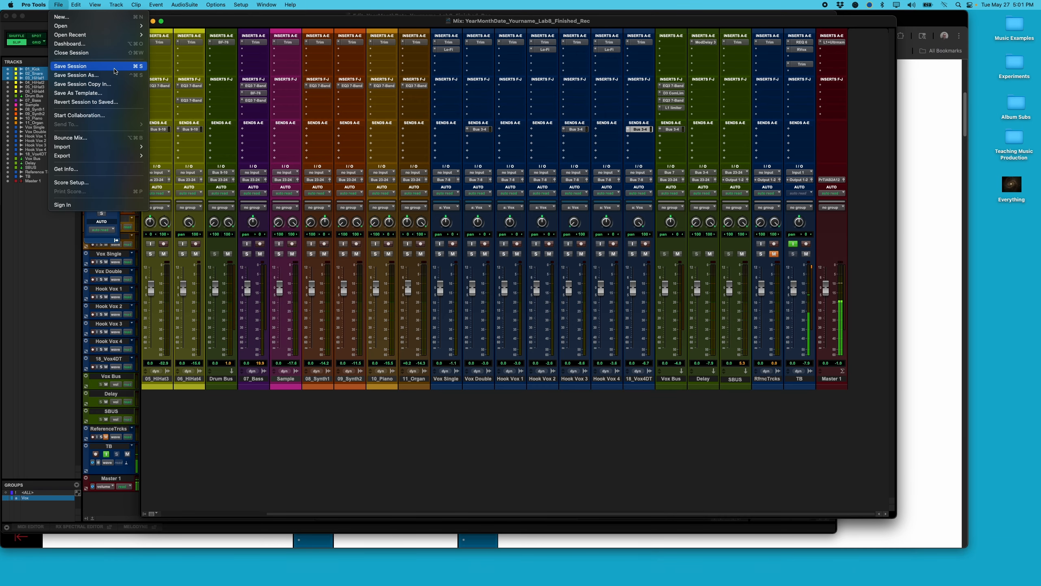
{"action": "left_click", "coordinate": [110, 84]}
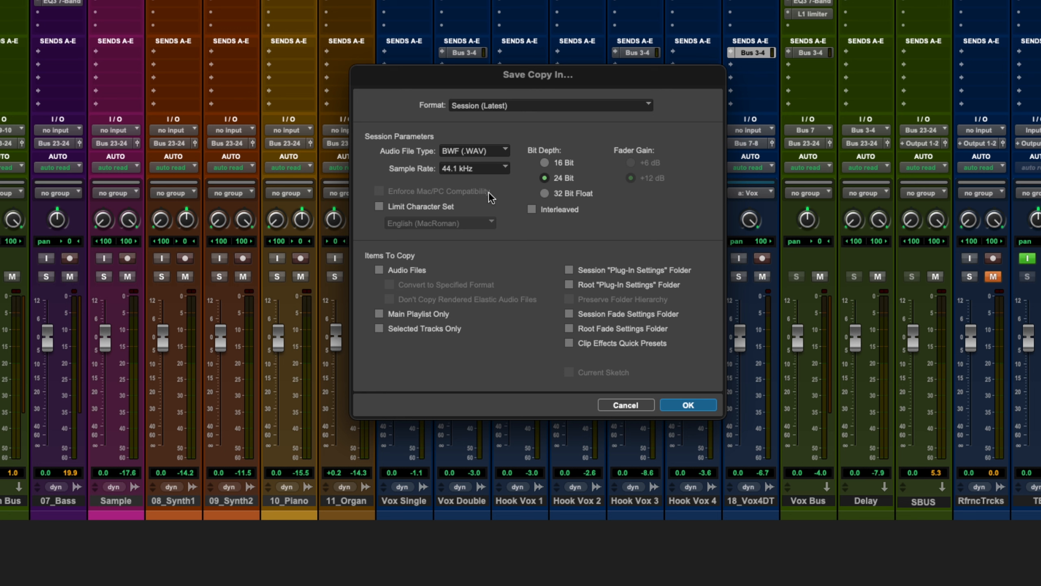
{"action": "left_click", "coordinate": [379, 271]}
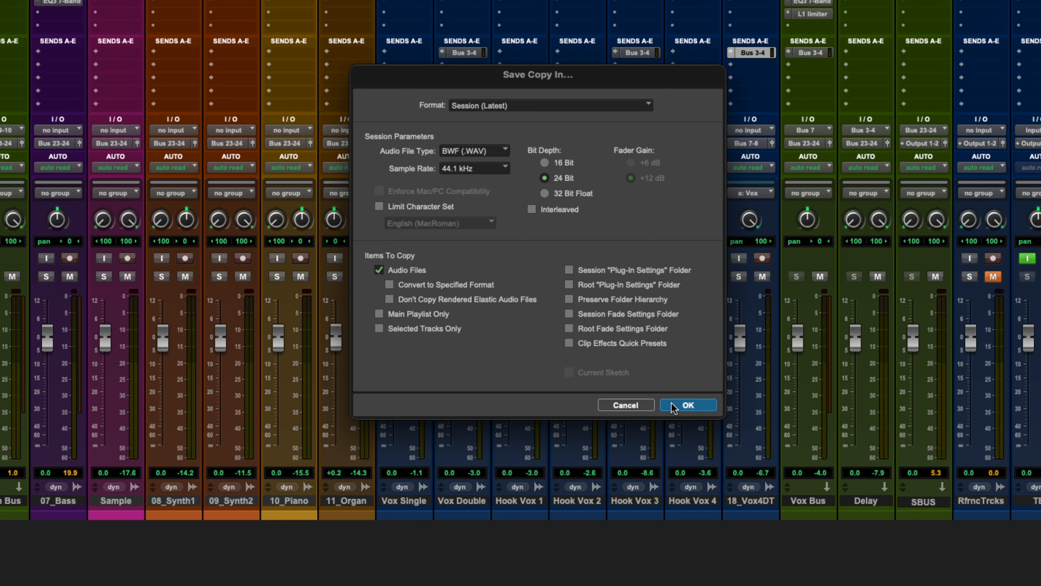
{"action": "left_click", "coordinate": [633, 405]}
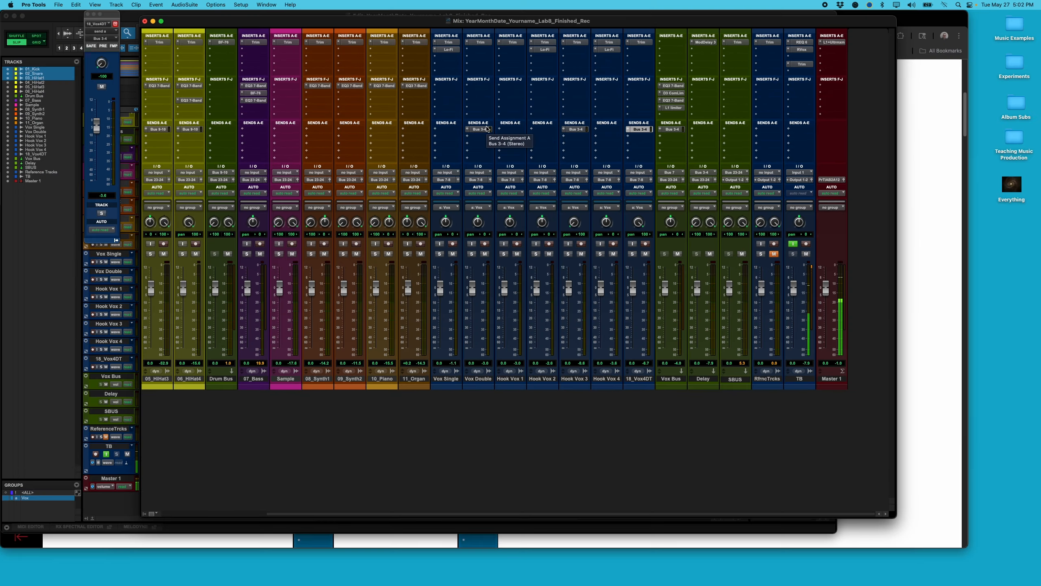
Return to the Lab 8 page in Chrome and read from Listen to the Reference Track to the start of Downward Compression.
{"action": "left_click", "coordinate": [932, 228]}
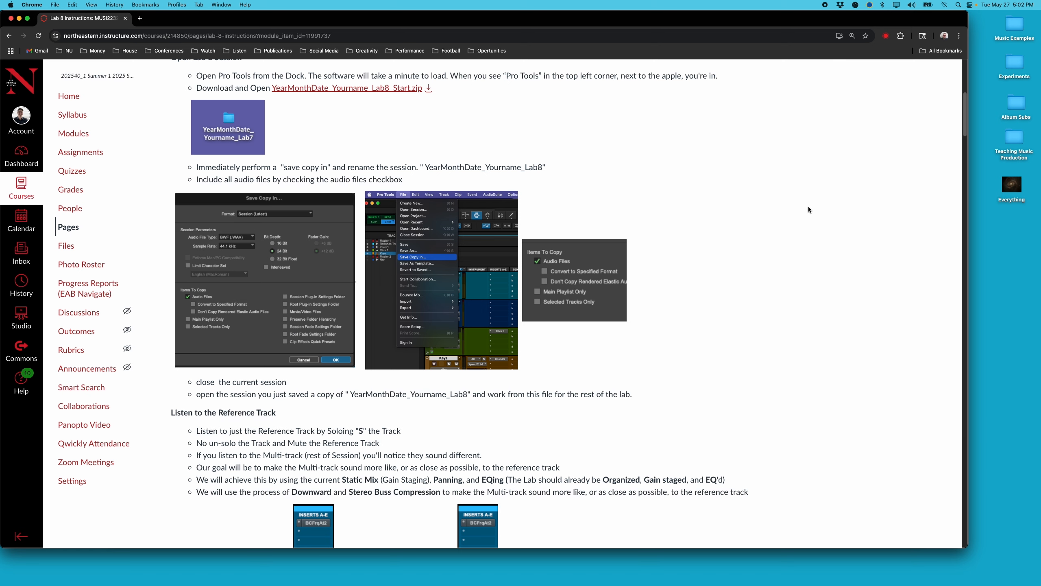
{"action": "scroll", "coordinate": [439, 282], "scroll_direction": "down", "scroll_amount": 5}
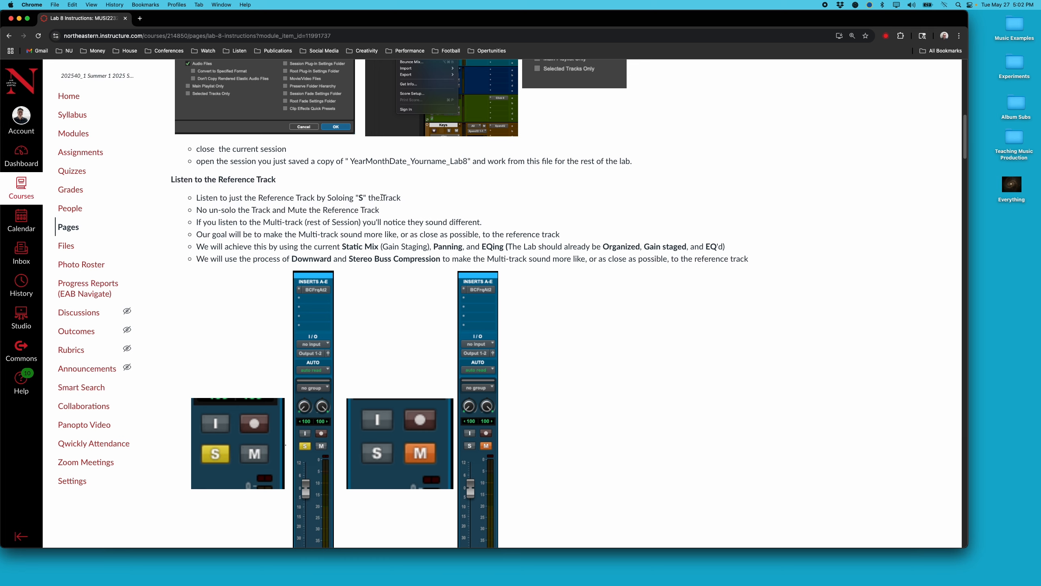
{"action": "scroll", "coordinate": [368, 250], "scroll_direction": "down", "scroll_amount": 3}
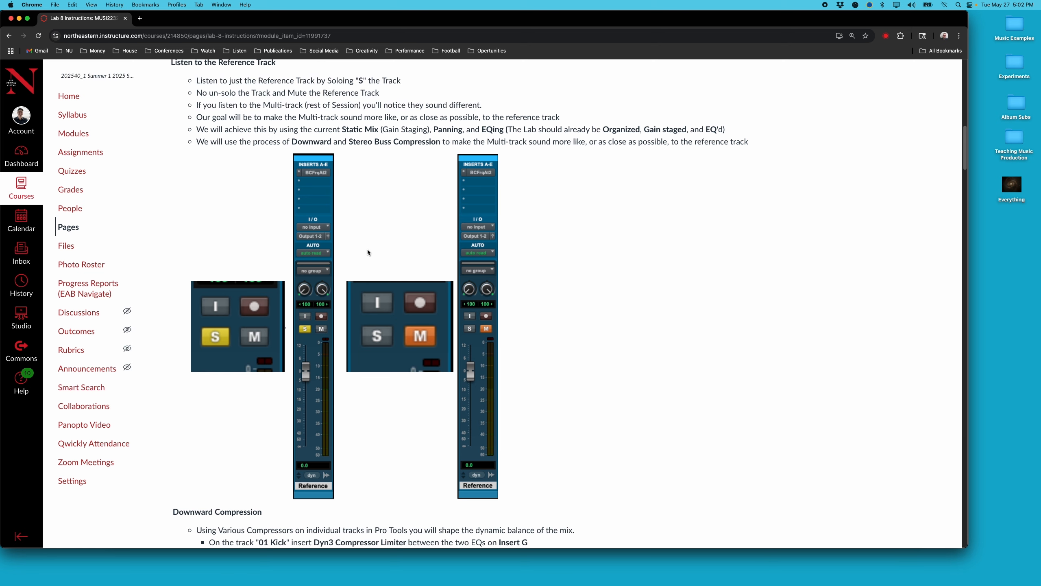
{"action": "scroll", "coordinate": [367, 251], "scroll_direction": "up", "scroll_amount": 8}
{"action": "scroll", "coordinate": [367, 252], "scroll_direction": "up", "scroll_amount": 4}
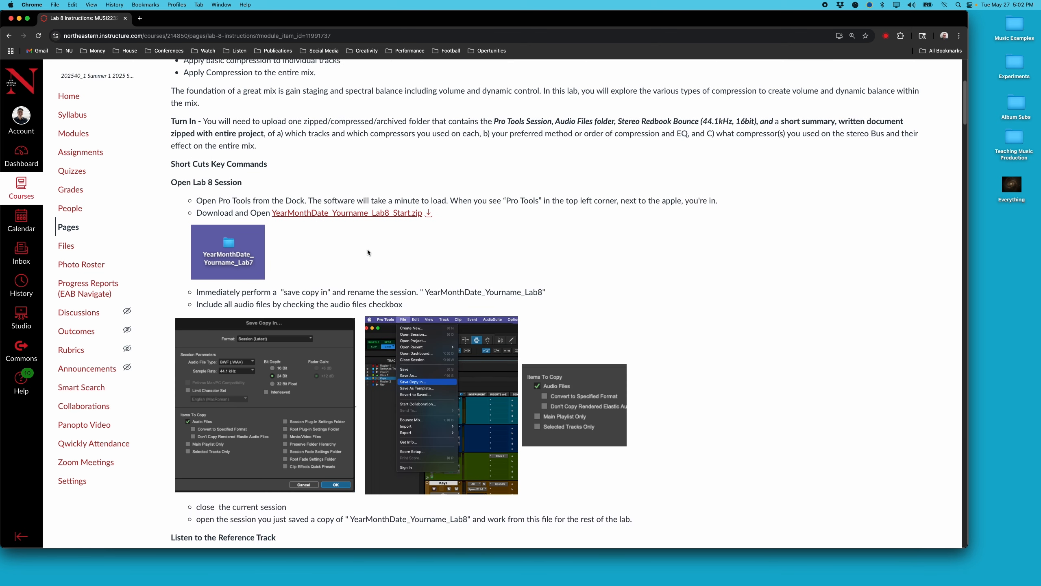
{"action": "scroll", "coordinate": [367, 252], "scroll_direction": "down", "scroll_amount": 4}
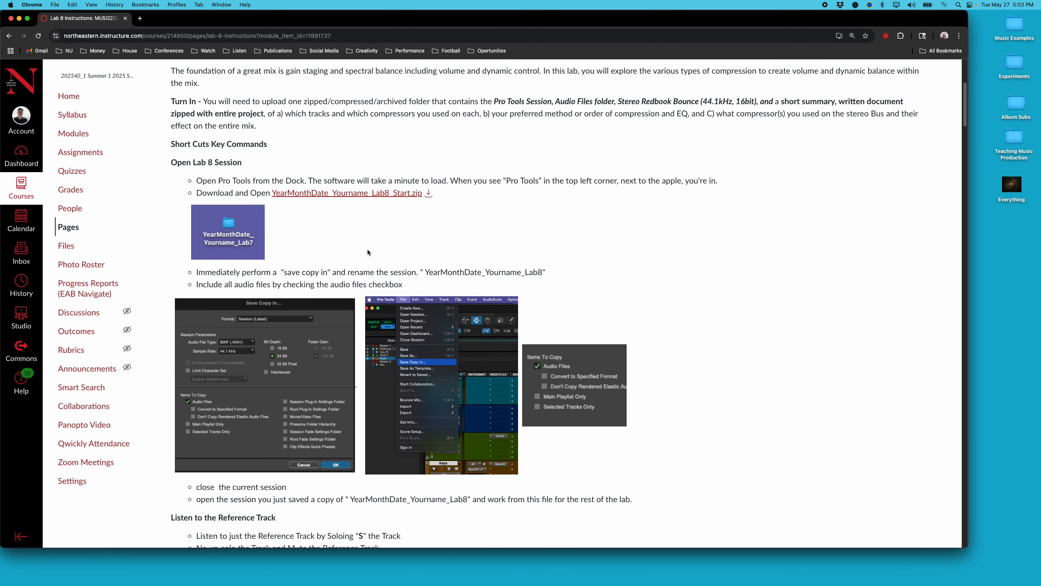
{"action": "scroll", "coordinate": [367, 252], "scroll_direction": "down", "scroll_amount": 1}
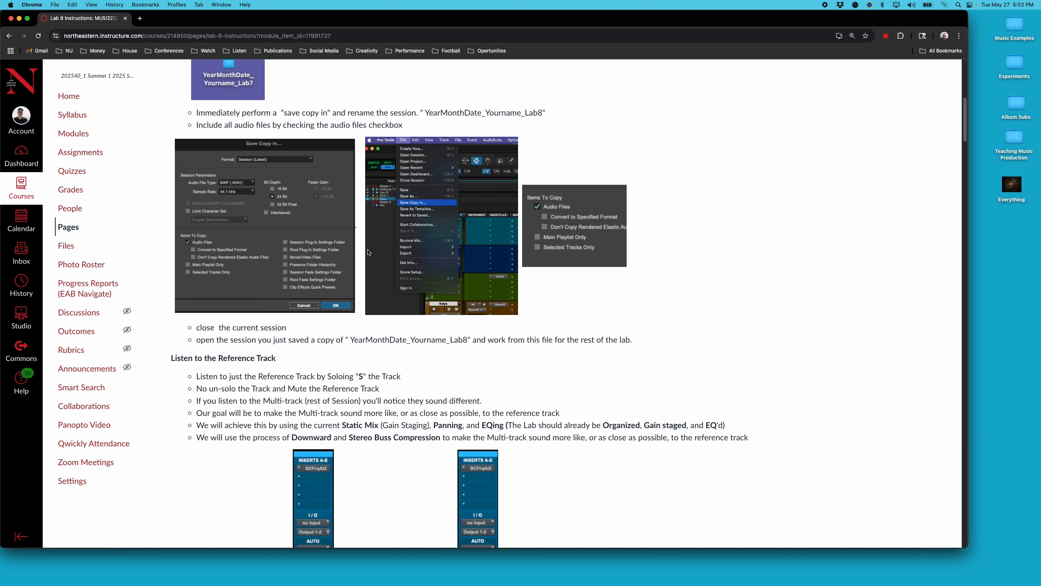
{"action": "scroll", "coordinate": [368, 251], "scroll_direction": "down", "scroll_amount": 2}
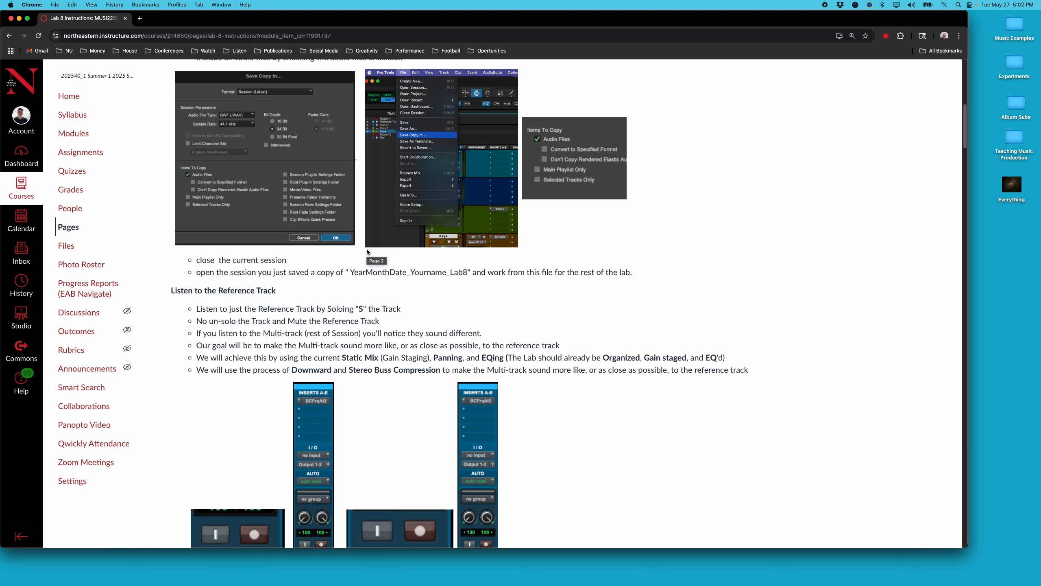
{"action": "scroll", "coordinate": [367, 252], "scroll_direction": "down", "scroll_amount": 3}
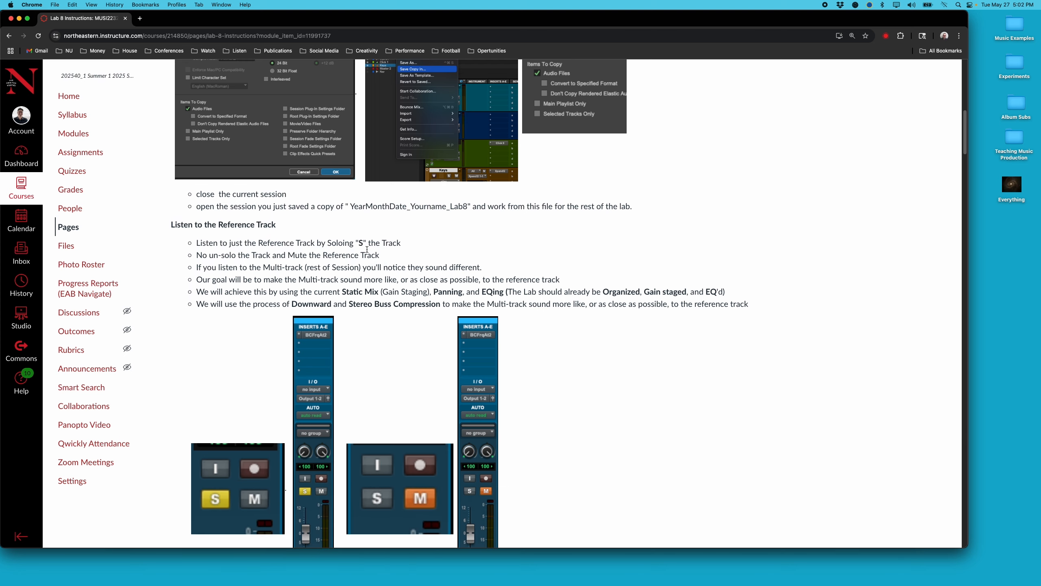
{"action": "scroll", "coordinate": [367, 251], "scroll_direction": "down", "scroll_amount": 1}
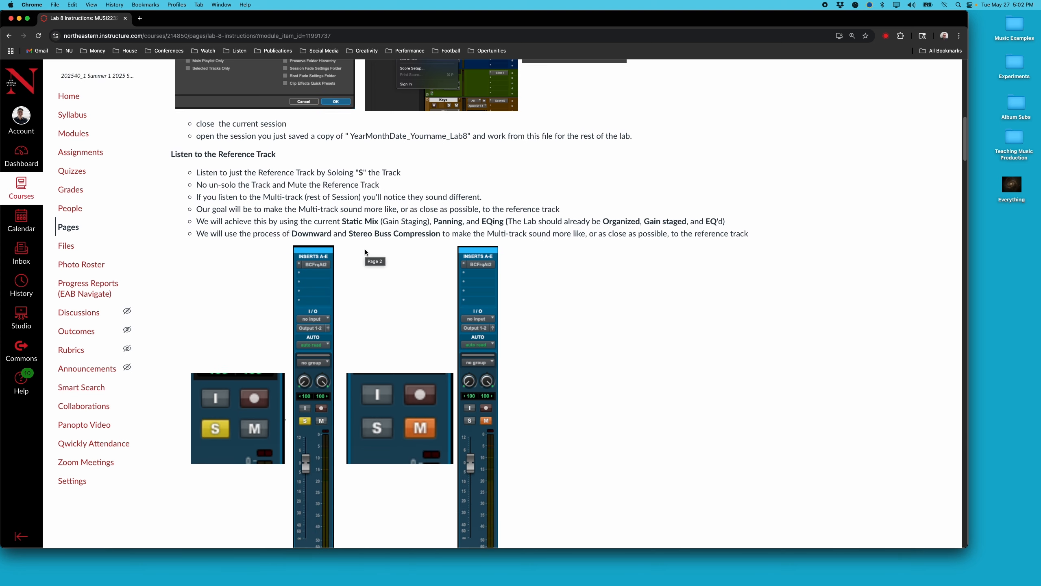
{"action": "scroll", "coordinate": [366, 252], "scroll_direction": "down", "scroll_amount": 3}
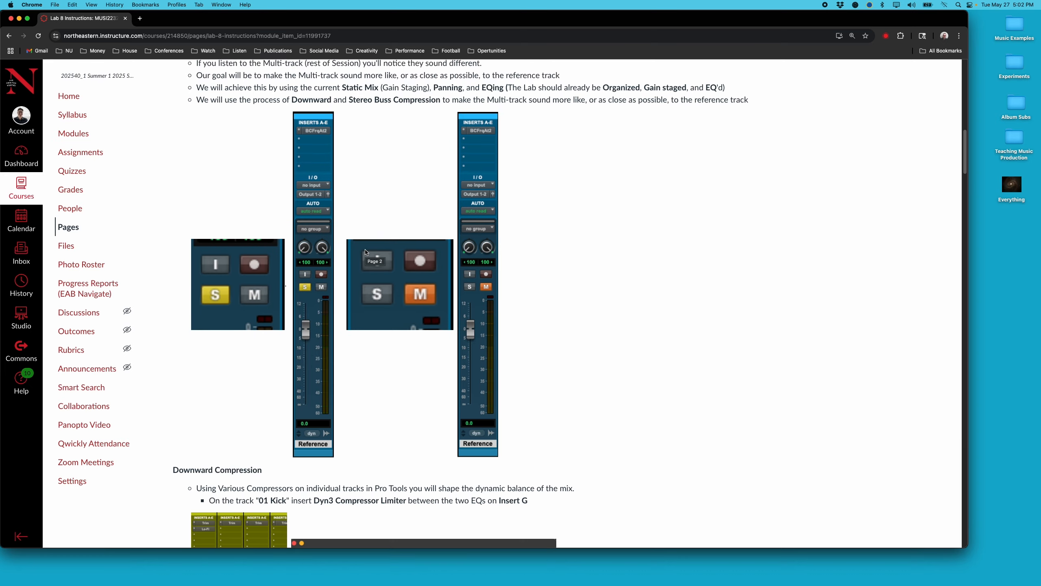
{"action": "scroll", "coordinate": [366, 251], "scroll_direction": "down", "scroll_amount": 1}
{"action": "scroll", "coordinate": [366, 252], "scroll_direction": "down", "scroll_amount": 5}
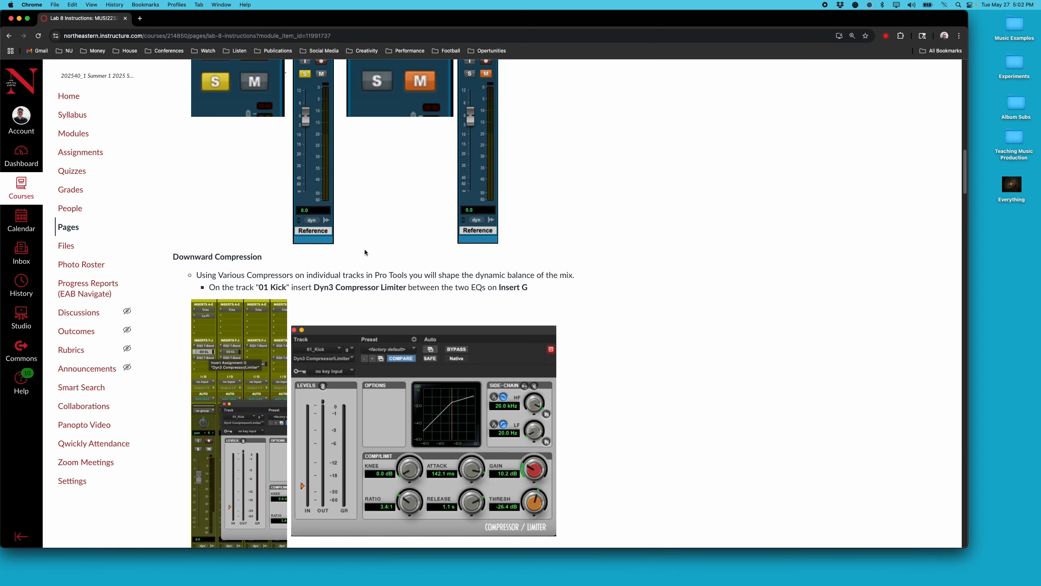
Switch to Pro Tools and play the reference track with it soloed and unmuted.
{"action": "key", "text": "super+Tab"}
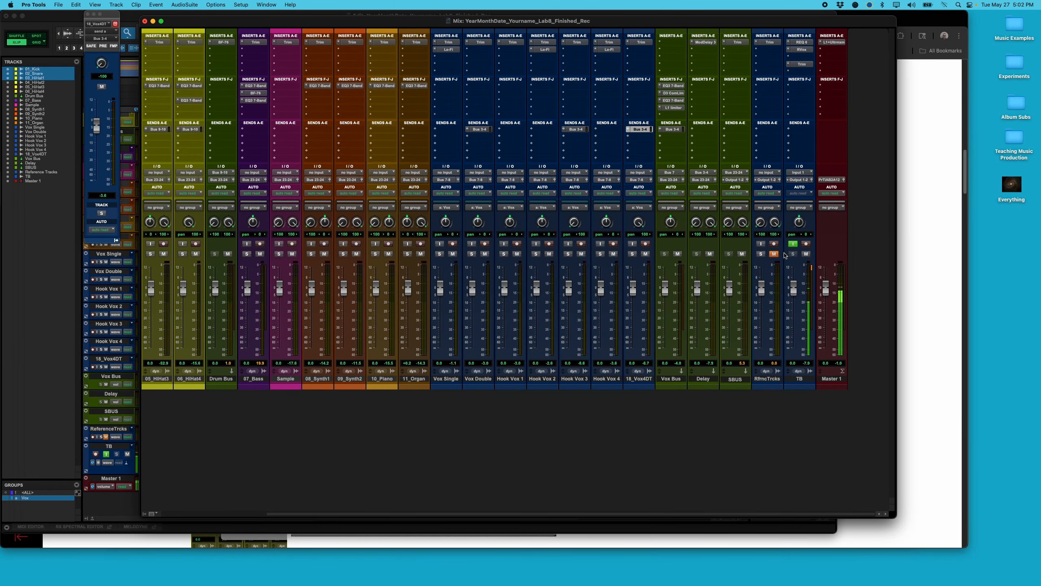
{"action": "left_click", "coordinate": [761, 254]}
{"action": "left_click", "coordinate": [774, 253]}
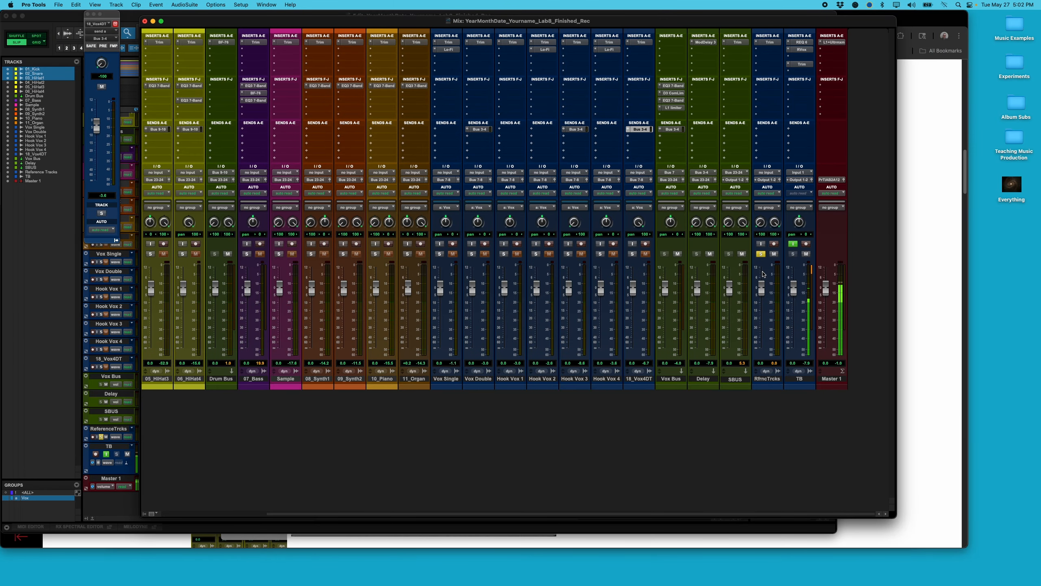
{"action": "key", "text": "space"}
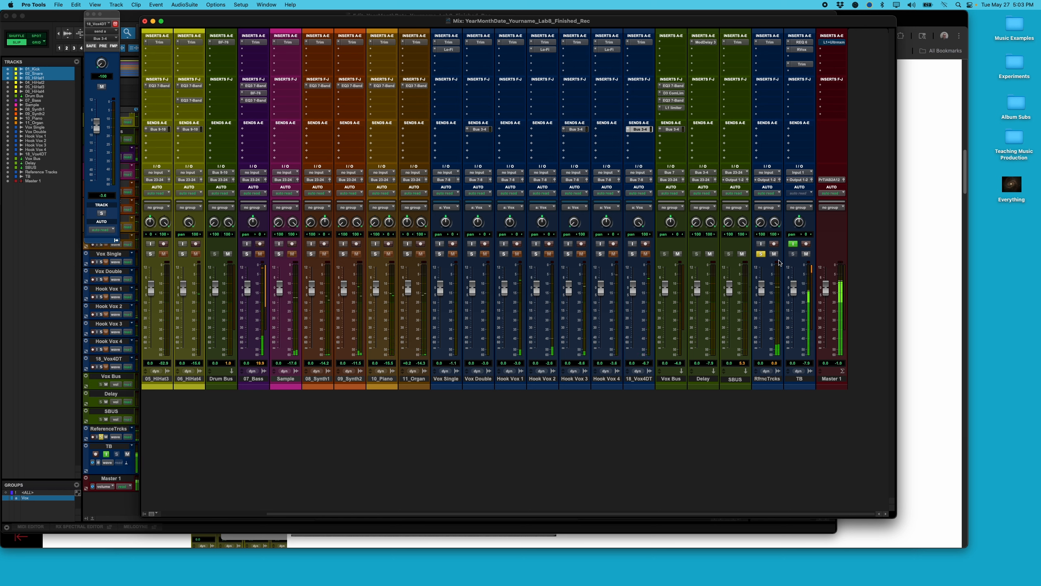
{"action": "left_click", "coordinate": [833, 42]}
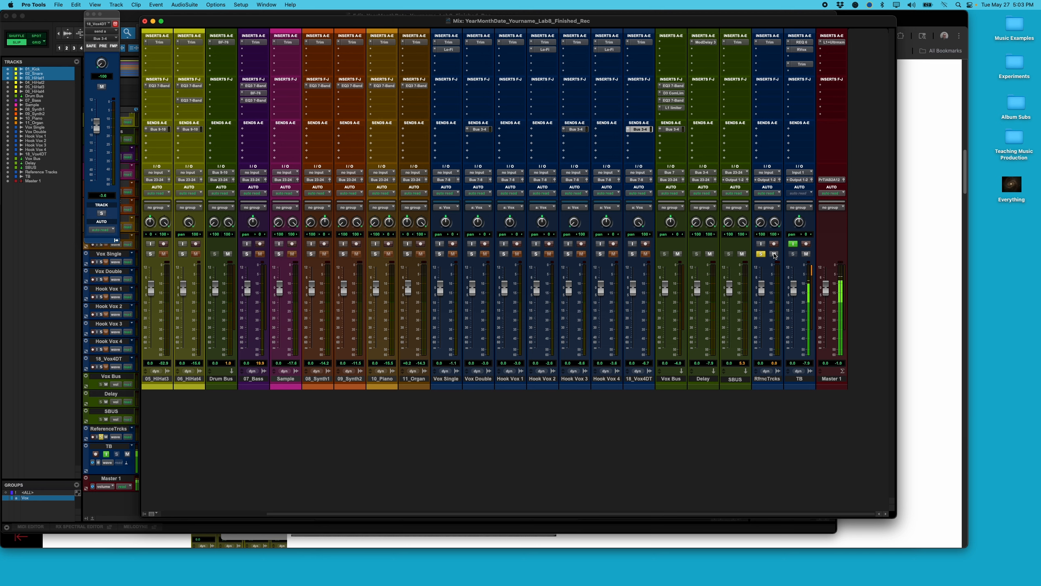
Mute and un-solo the reference track.
{"action": "left_click", "coordinate": [774, 254]}
{"action": "left_click", "coordinate": [761, 254]}
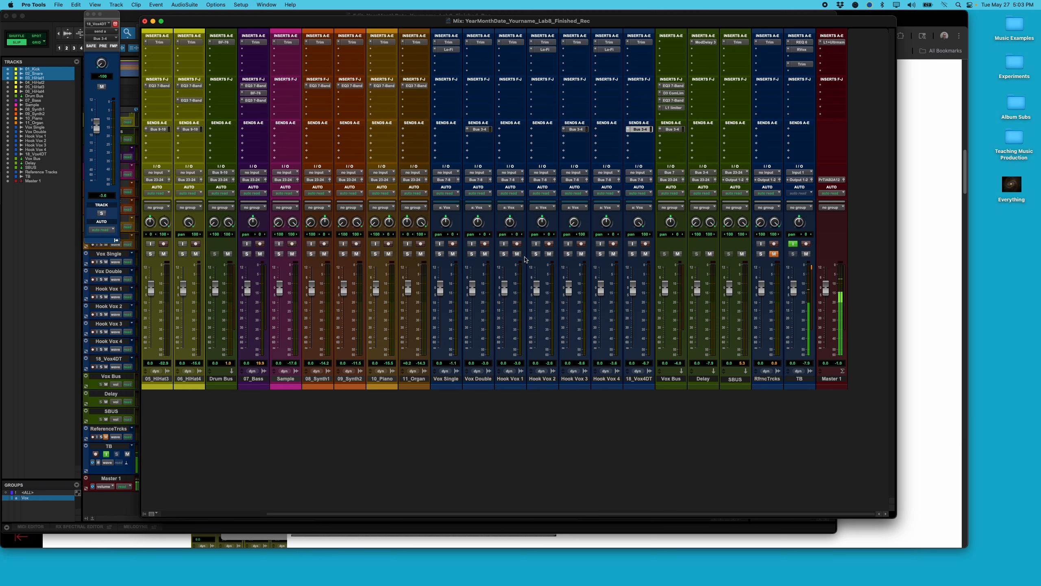
{"action": "scroll", "coordinate": [458, 286], "scroll_direction": "left", "scroll_amount": 5}
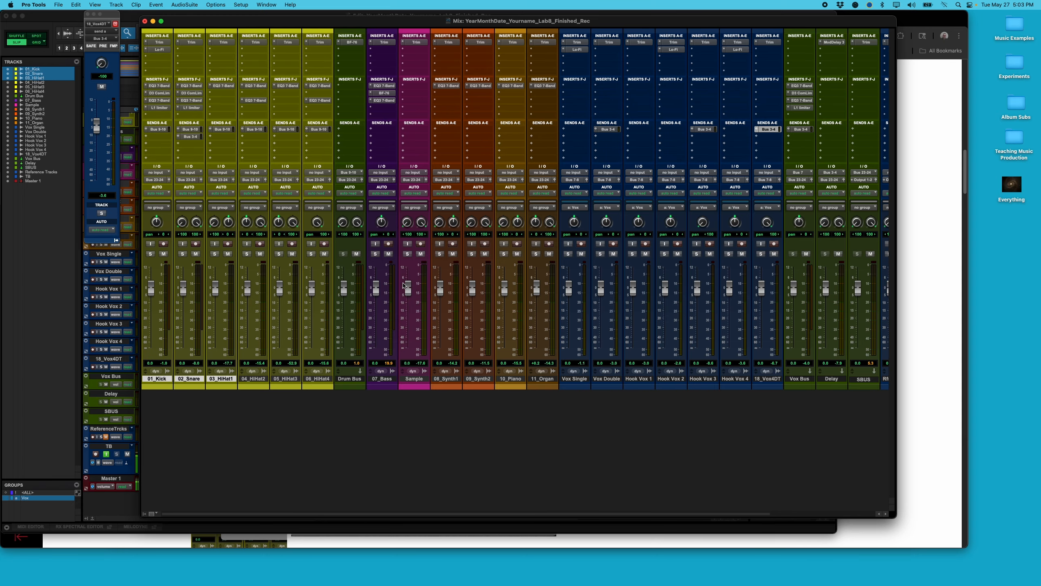
Return to the Lab 8 page in Chrome and review the Downward Compression instructions for the 01 Kick track.
{"action": "left_click", "coordinate": [926, 288]}
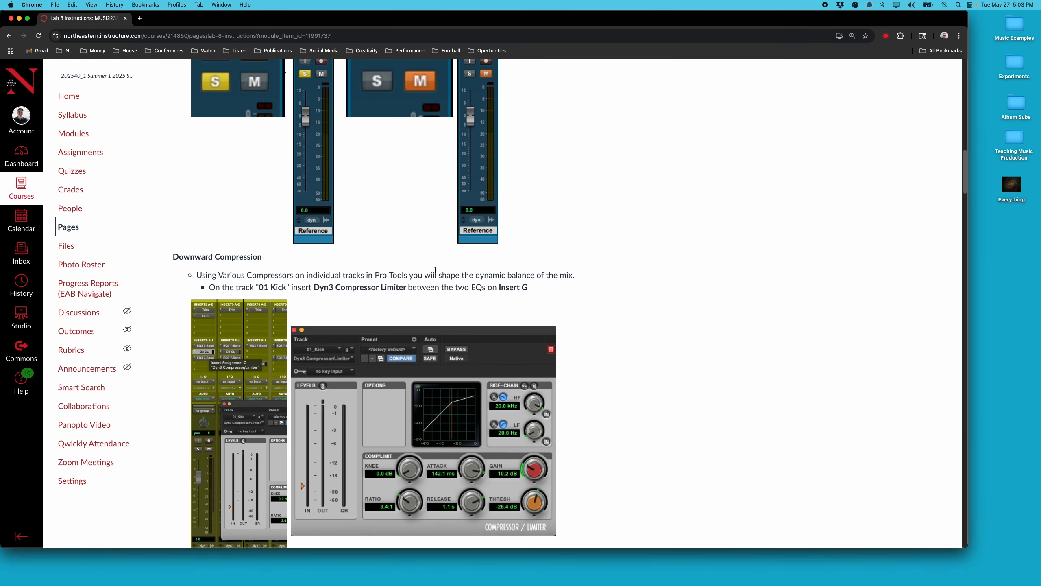
{"action": "scroll", "coordinate": [432, 273], "scroll_direction": "down", "scroll_amount": 5}
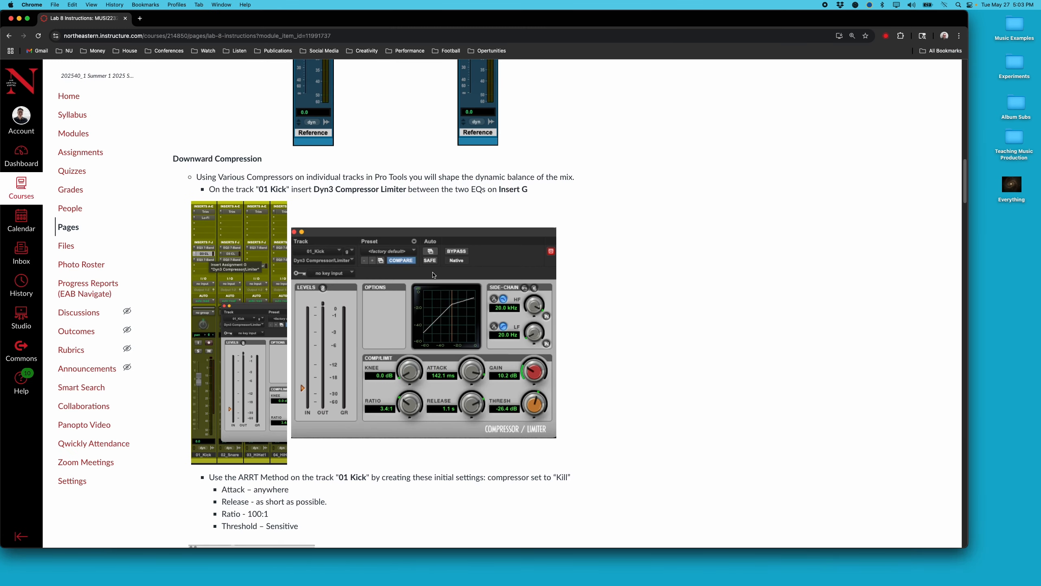
{"action": "scroll", "coordinate": [433, 275], "scroll_direction": "down", "scroll_amount": 1}
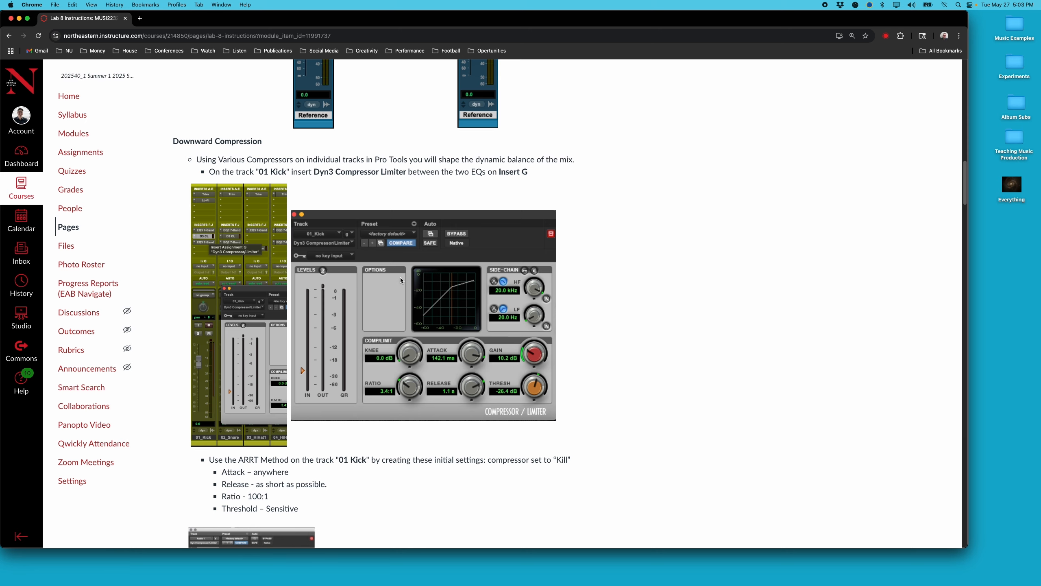
Switch to Pro Tools and bypass every insert and the Bus 9-10 send on the 01_Kick track.
{"action": "key", "text": "super+Tab"}
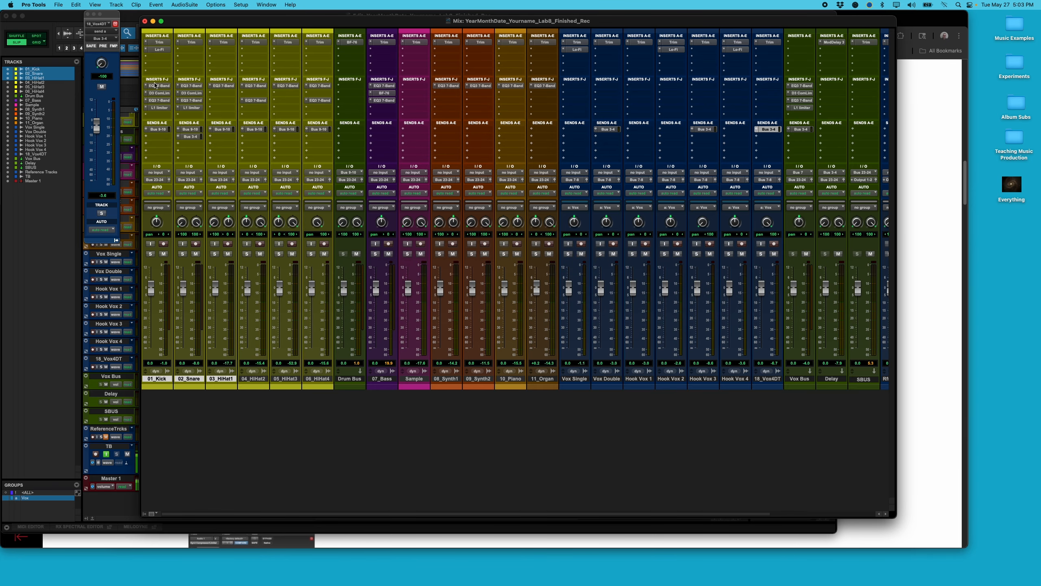
{"action": "left_click", "coordinate": [161, 41], "text": "super"}
{"action": "left_click", "coordinate": [161, 50], "text": "super"}
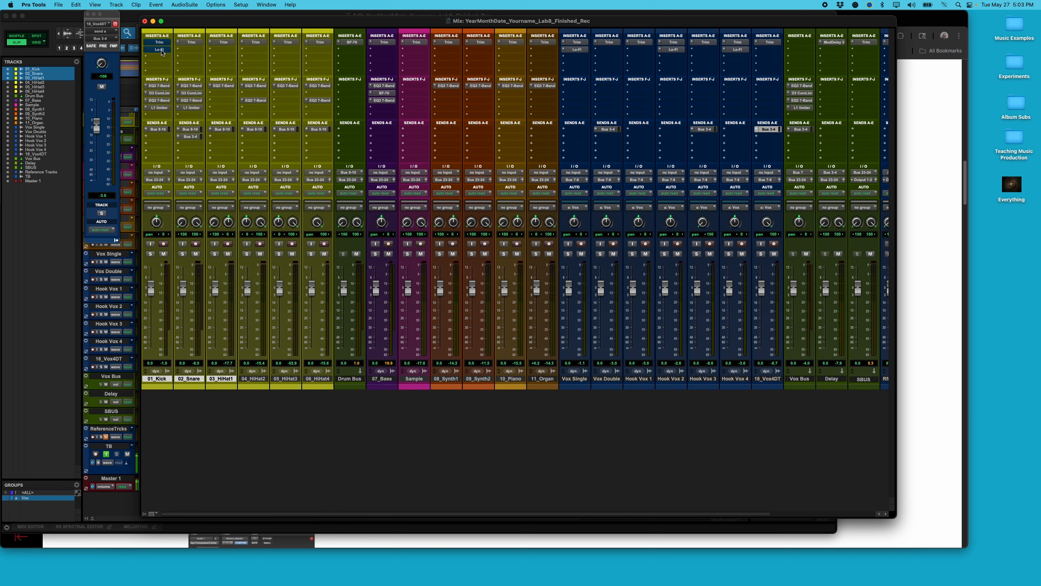
{"action": "left_click", "coordinate": [159, 86], "text": "super"}
{"action": "left_click", "coordinate": [159, 93], "text": "super"}
{"action": "left_click", "coordinate": [159, 100], "text": "super"}
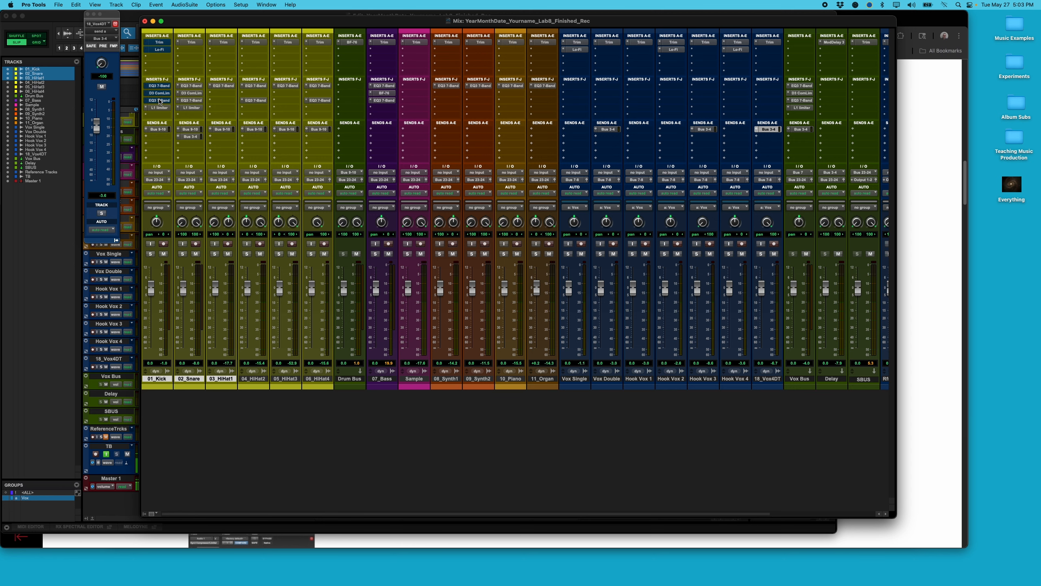
{"action": "left_click", "coordinate": [159, 108], "text": "super"}
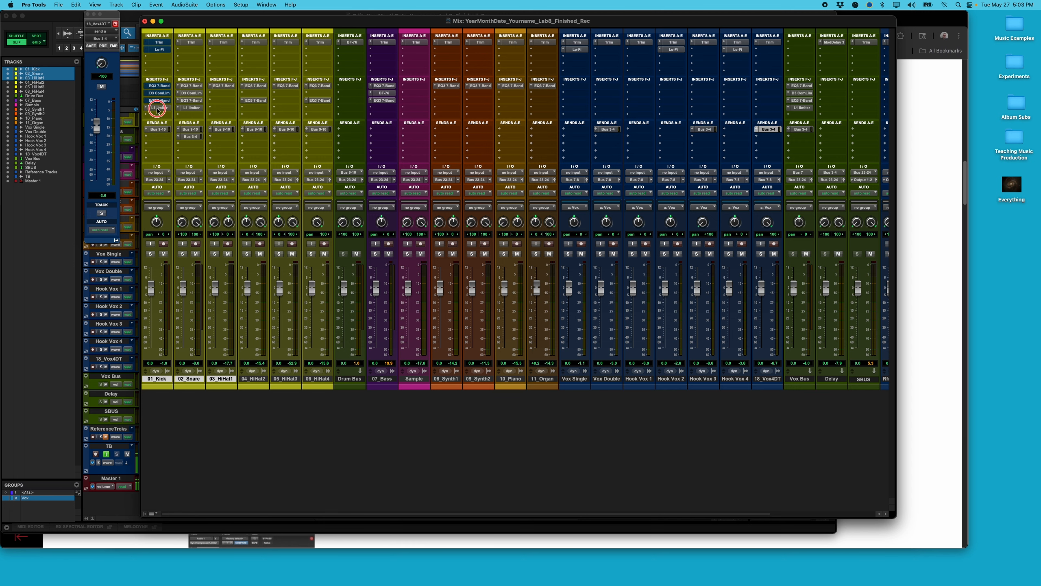
{"action": "left_click", "coordinate": [160, 129], "text": "super"}
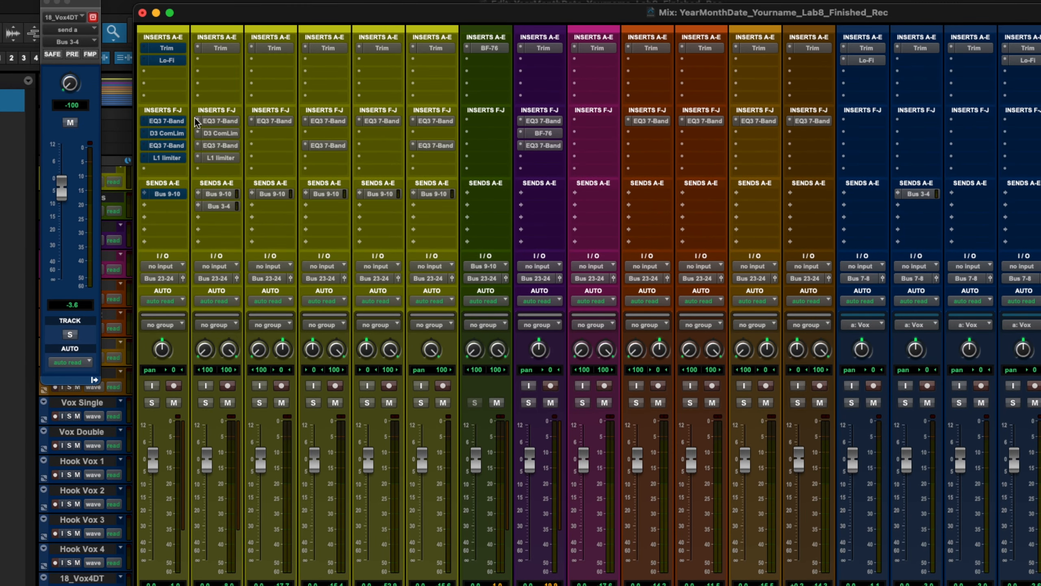
Solo and play the 01_Kick track, comparing it with the reference track by briefly soloing and unmuting the reference.
{"action": "left_click", "coordinate": [151, 402]}
{"action": "key", "text": "space"}
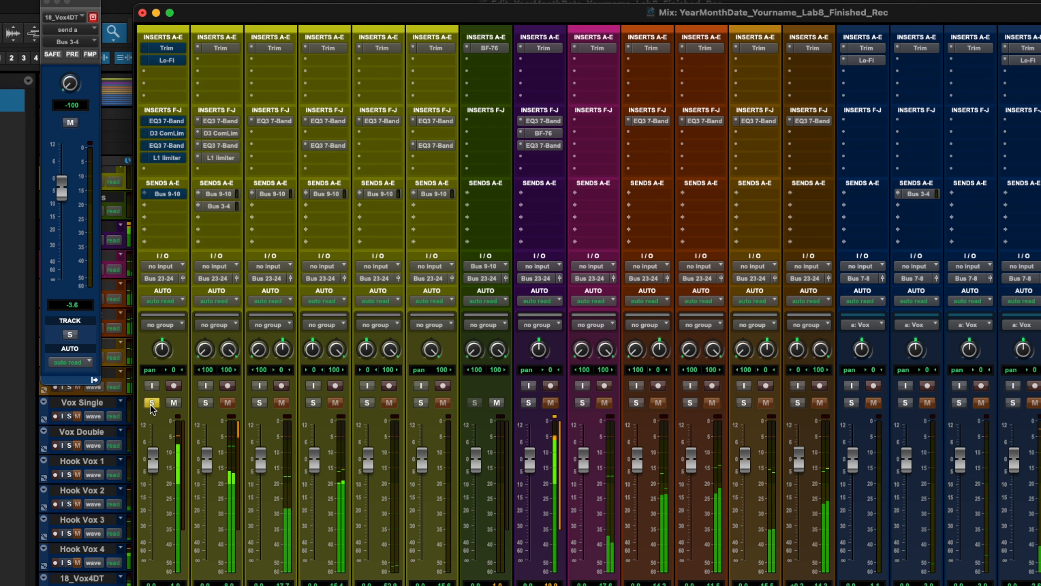
{"action": "scroll", "coordinate": [302, 397], "scroll_direction": "right", "scroll_amount": 4}
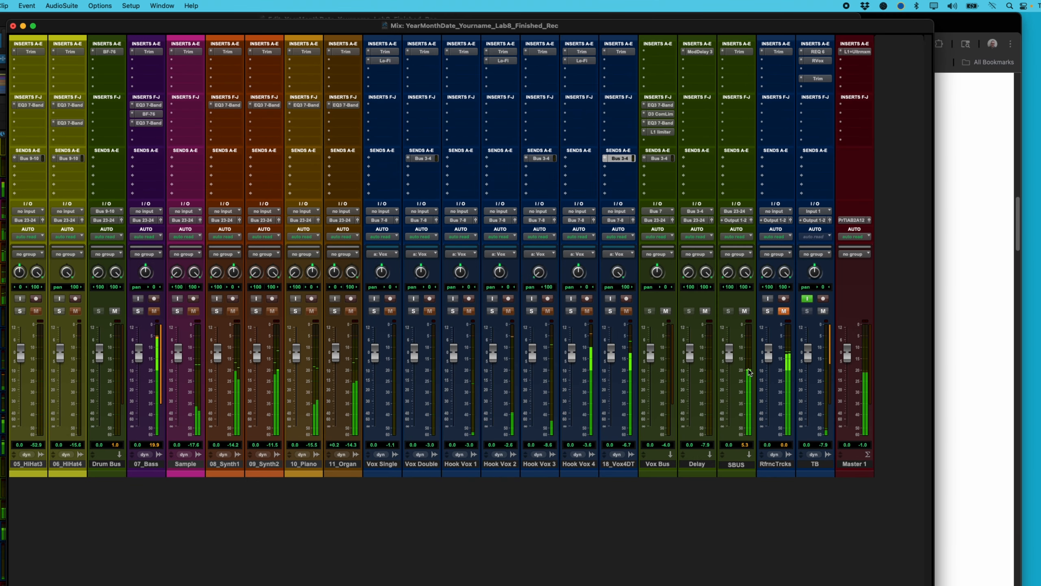
{"action": "left_click", "coordinate": [767, 311]}
{"action": "left_click", "coordinate": [783, 310]}
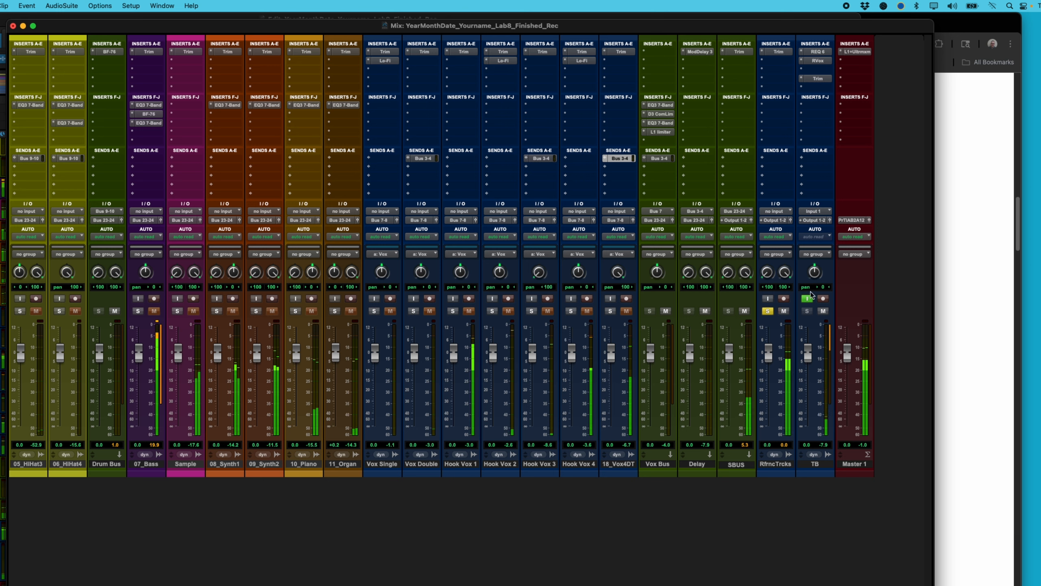
{"action": "left_click", "coordinate": [783, 311]}
{"action": "left_click", "coordinate": [768, 311]}
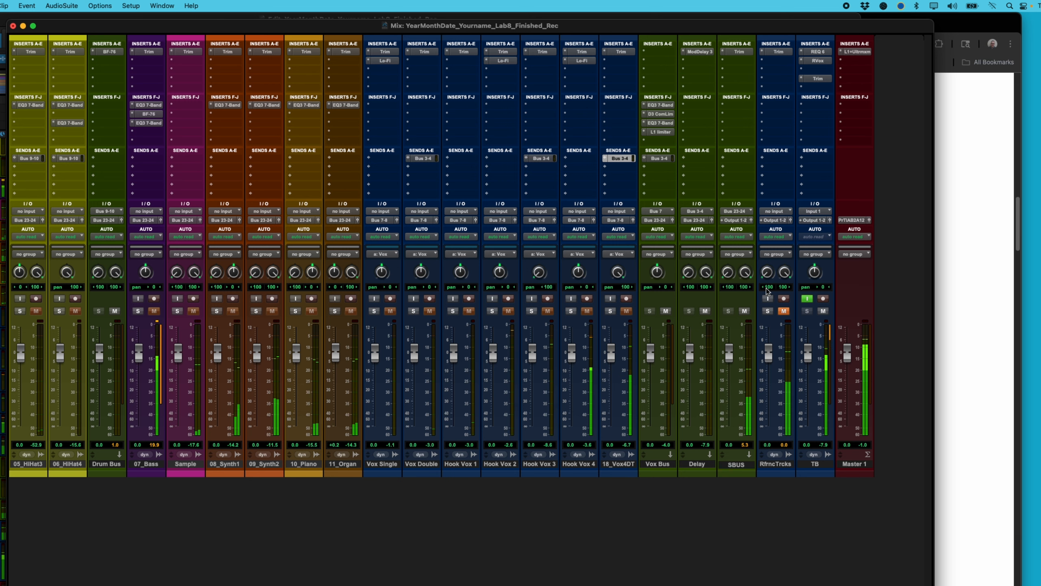
Open the Trim plug-in on 01_Kick and take it out of bypass.
{"action": "scroll", "coordinate": [752, 292], "scroll_direction": "left", "scroll_amount": 2}
{"action": "scroll", "coordinate": [753, 292], "scroll_direction": "left", "scroll_amount": 3}
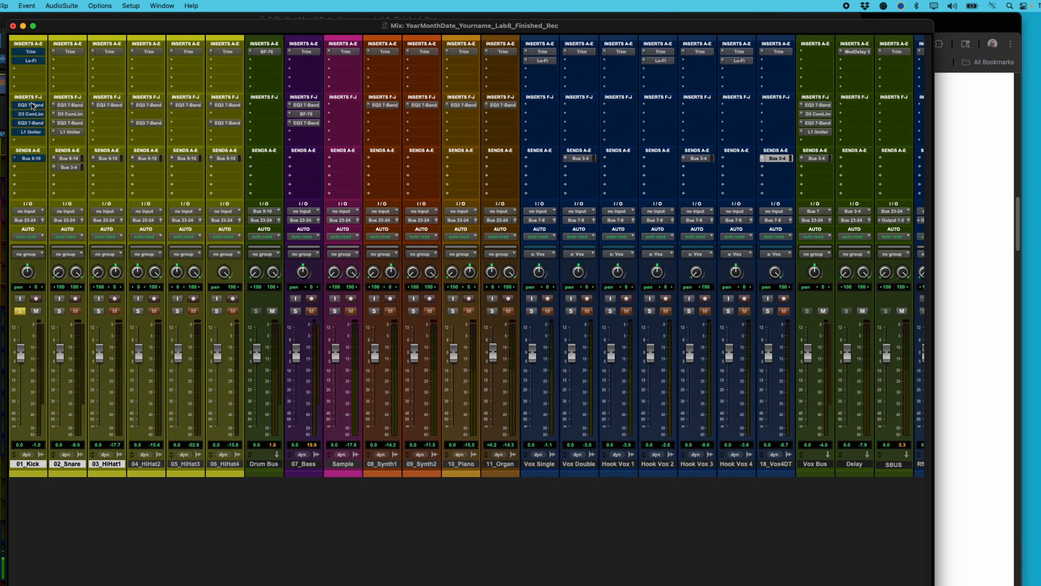
{"action": "left_click", "coordinate": [34, 52]}
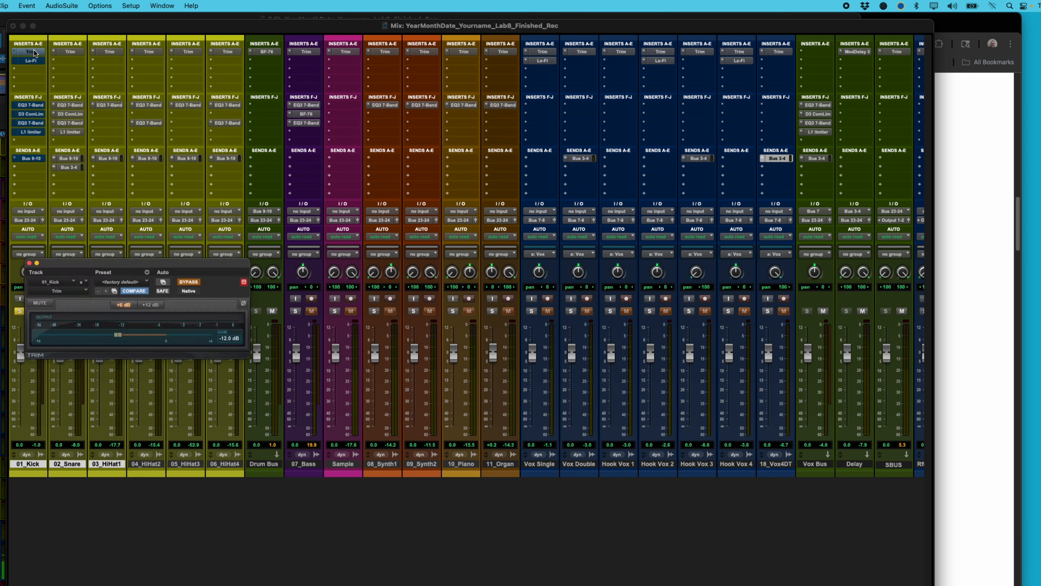
{"action": "left_click", "coordinate": [33, 52], "text": "super"}
Play the kick with Trim bypassed again and compare its Lo-Fi plug-in on and off, leaving Lo-Fi active.
{"action": "left_click", "coordinate": [29, 61]}
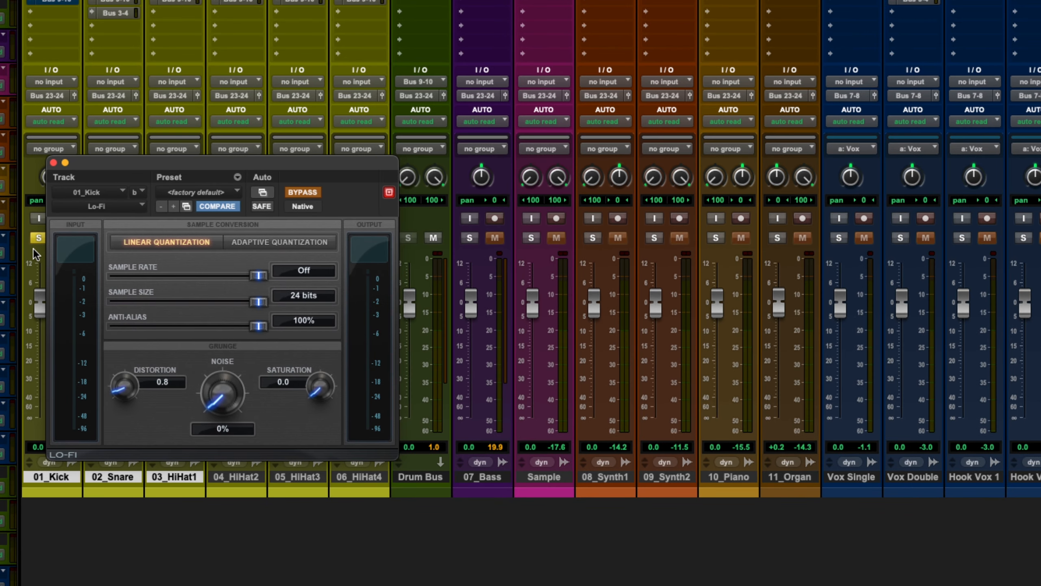
{"action": "key", "text": "space"}
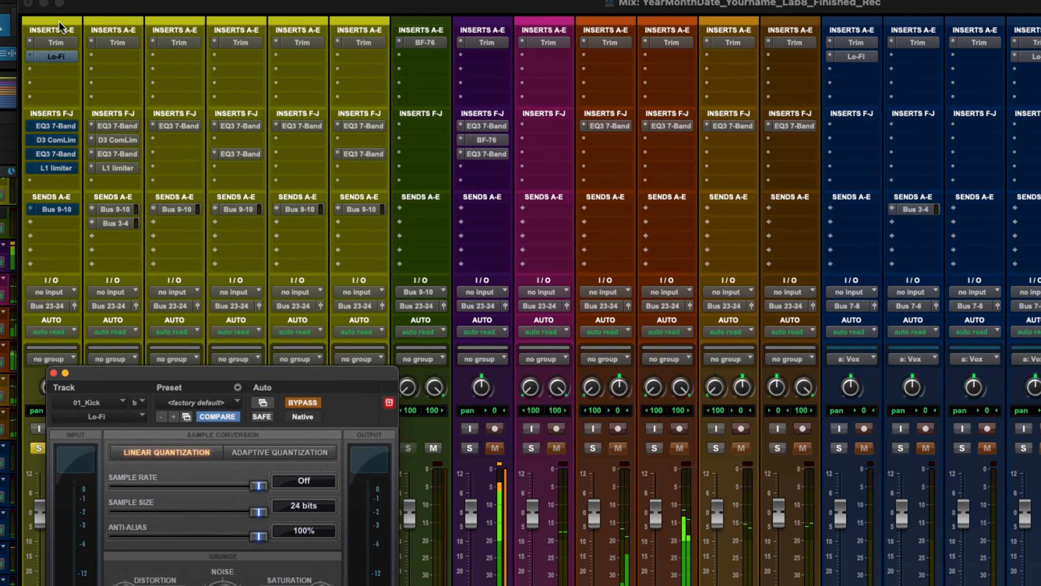
{"action": "left_click", "coordinate": [56, 42], "text": "super"}
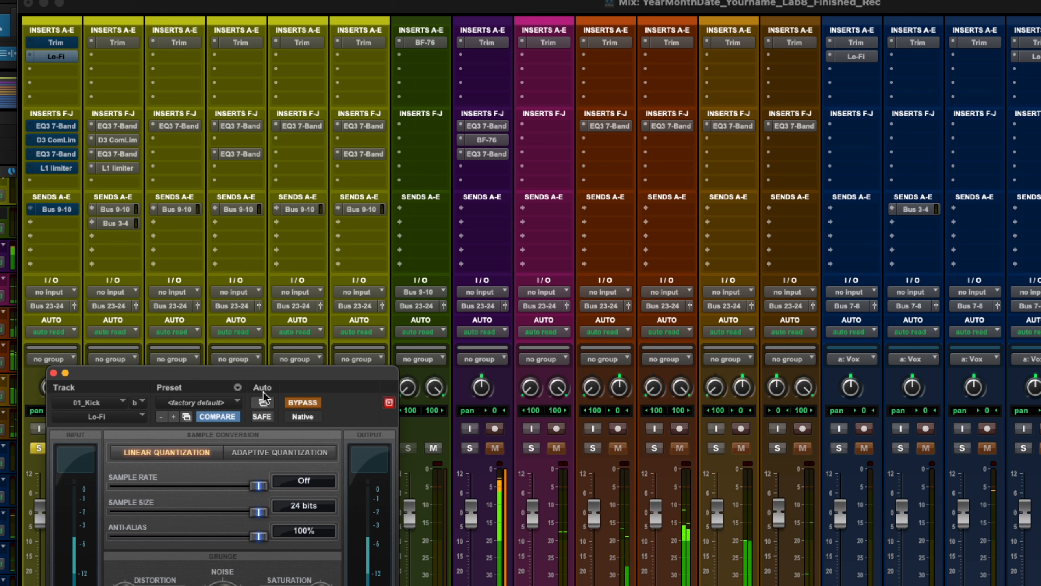
{"action": "left_click_drag", "start_coordinate": [323, 386], "coordinate": [349, 201]}
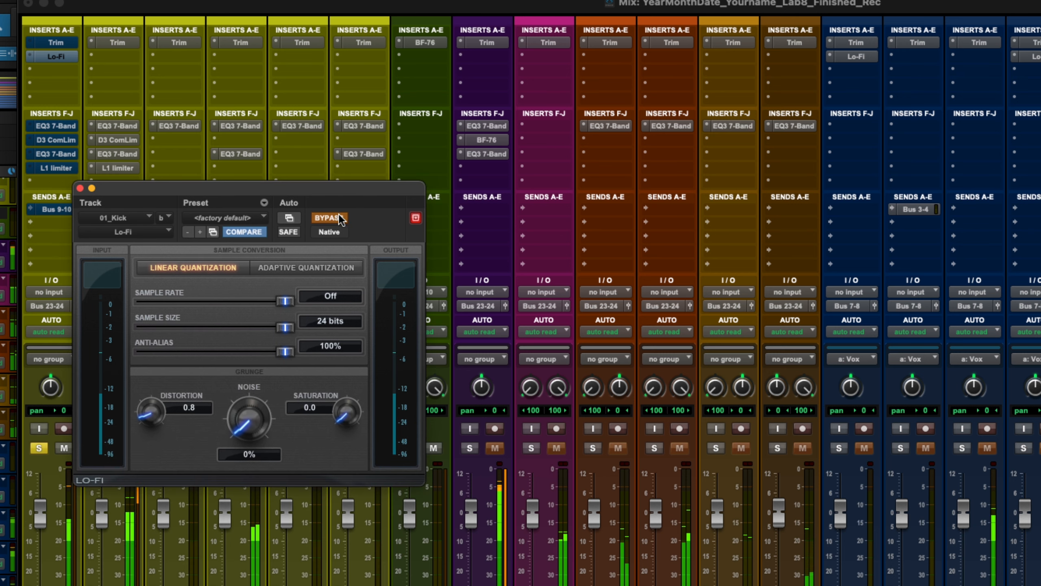
{"action": "left_click", "coordinate": [341, 219]}
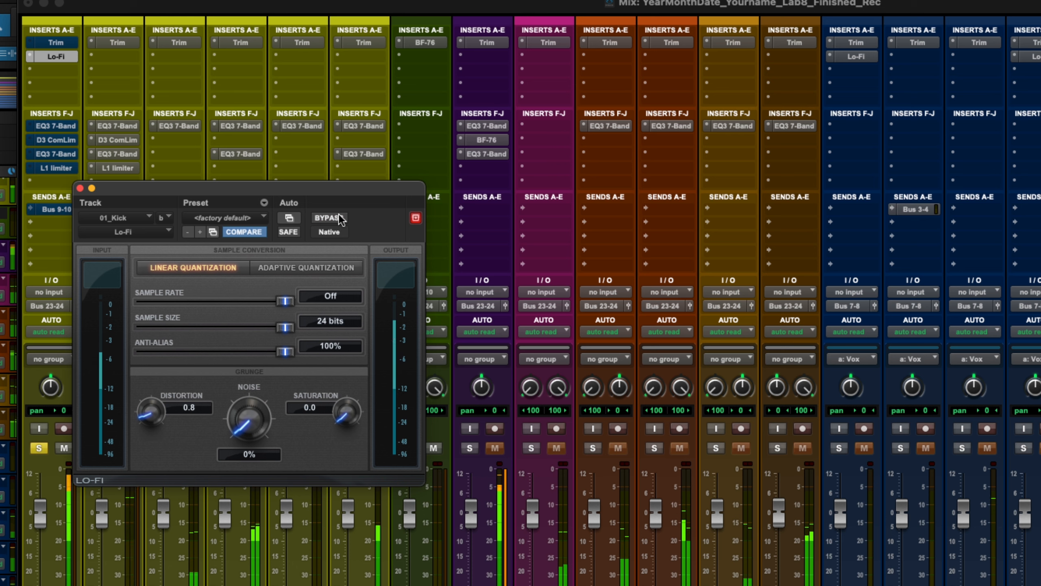
{"action": "left_click", "coordinate": [340, 219]}
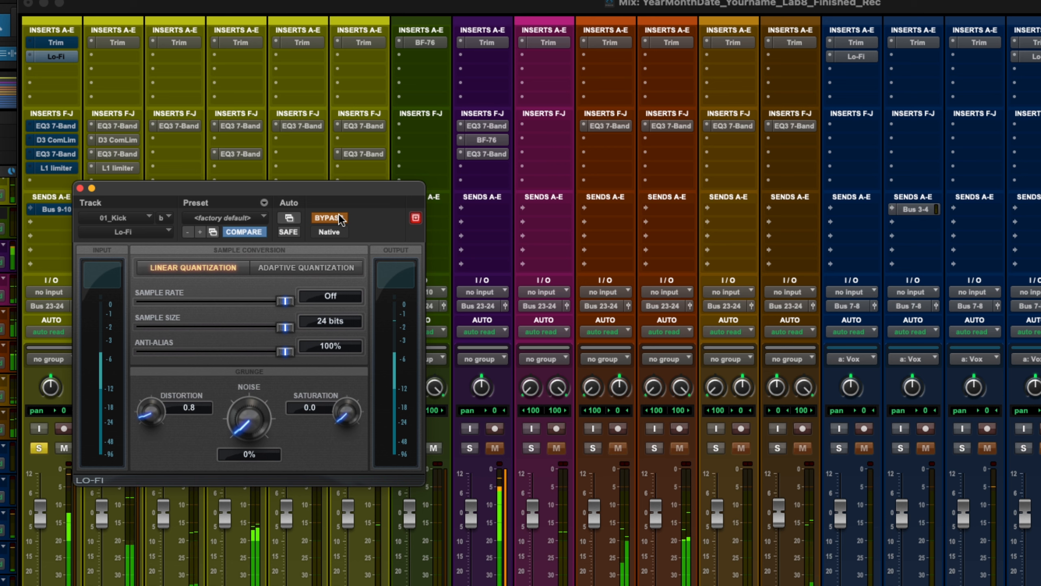
{"action": "left_click", "coordinate": [340, 218]}
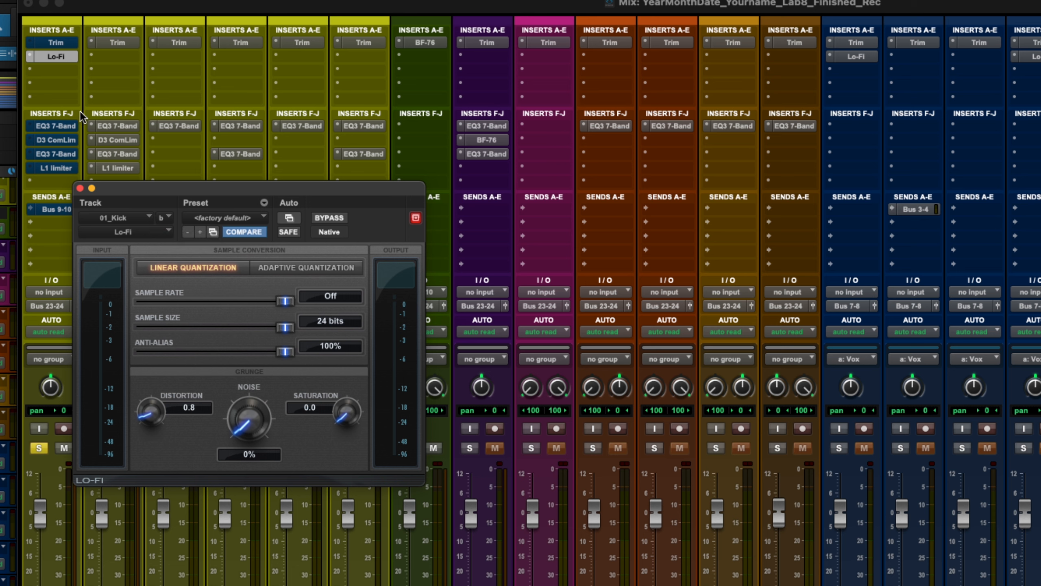
Activate the two EQ3 7-Band plug-ins on inserts F and H of 01_Kick.
{"action": "left_click", "coordinate": [54, 127]}
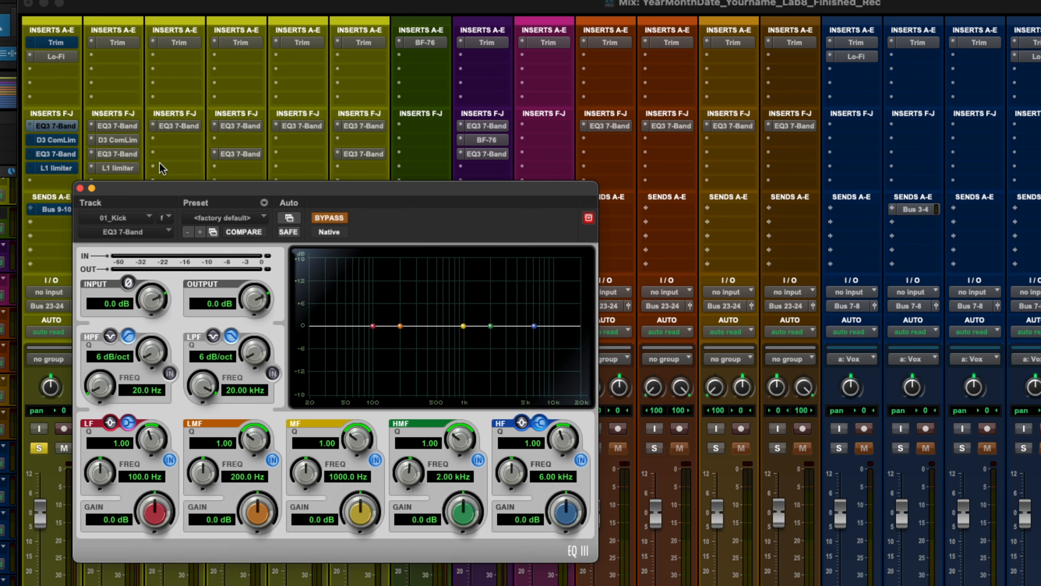
{"action": "left_click", "coordinate": [337, 219]}
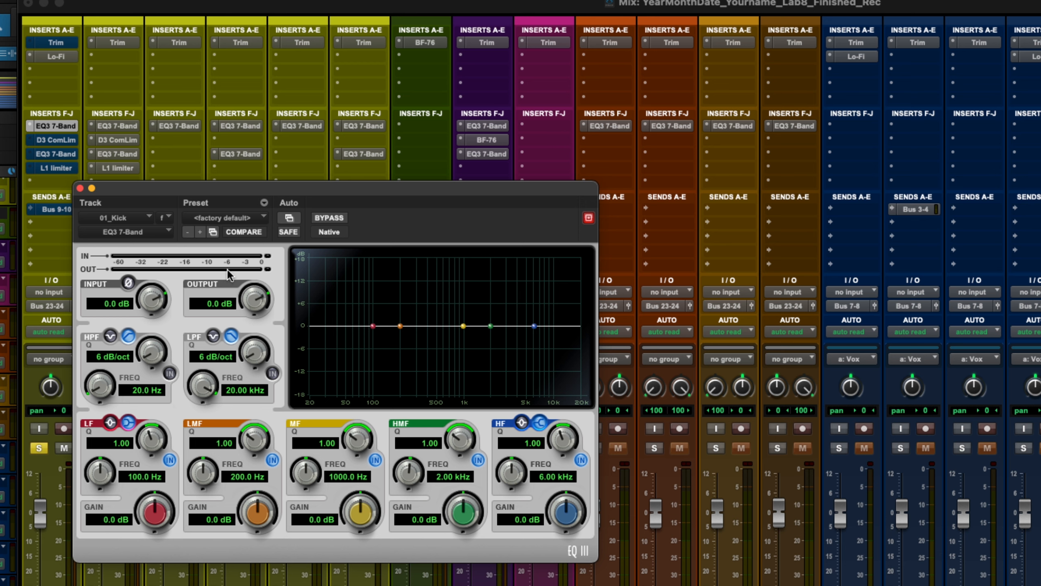
{"action": "left_click", "coordinate": [55, 155]}
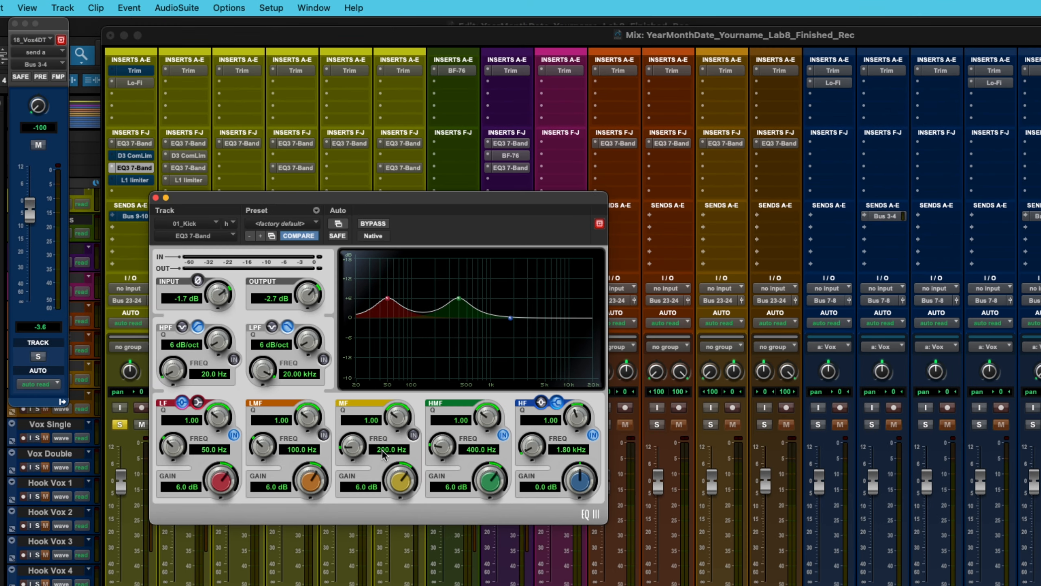
Play the kick and compare the insert H EQ bypassed and active.
{"action": "key", "text": "space"}
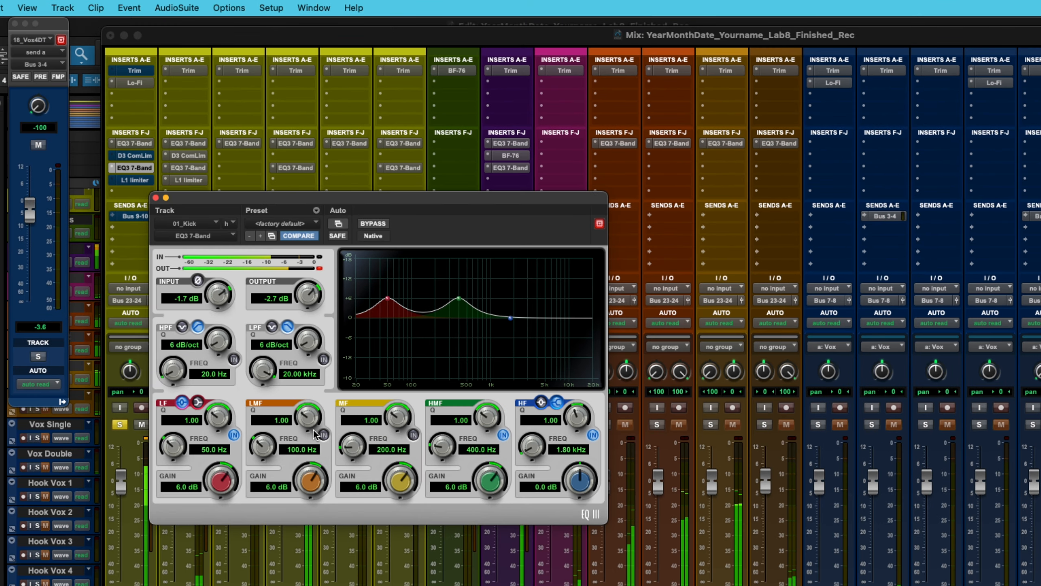
{"action": "left_click", "coordinate": [370, 225]}
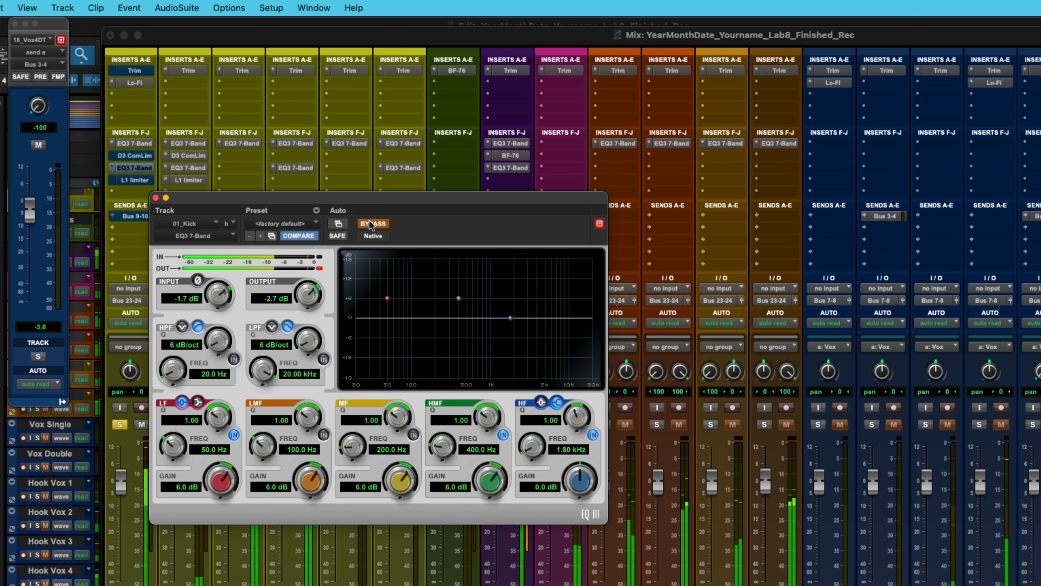
{"action": "left_click", "coordinate": [370, 225]}
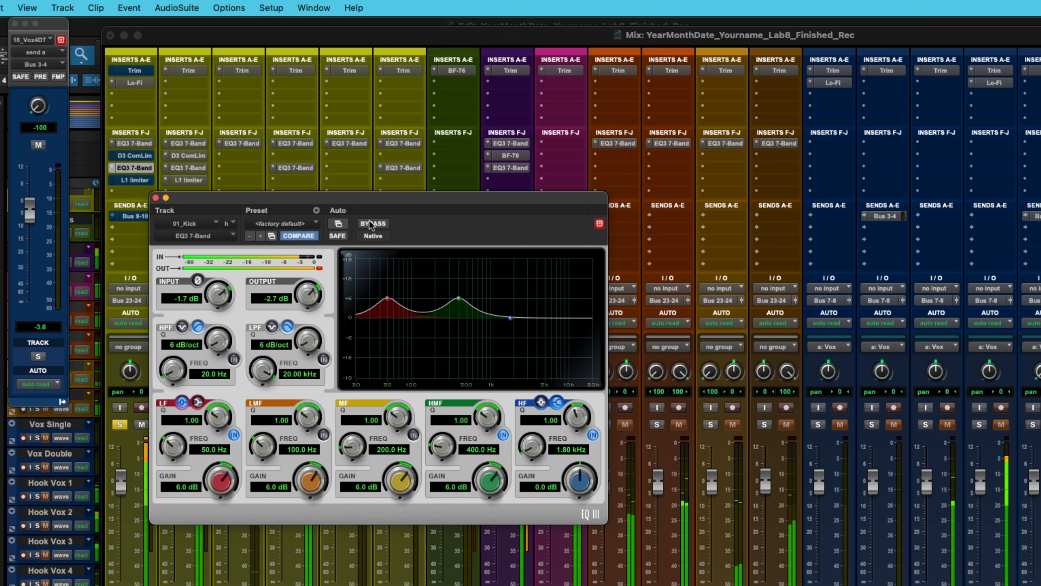
Try adding the 100 Hz LMF and 200 Hz MF boosts on the kick EQ, switch both bands off, and close the EQ.
{"action": "left_click", "coordinate": [323, 435]}
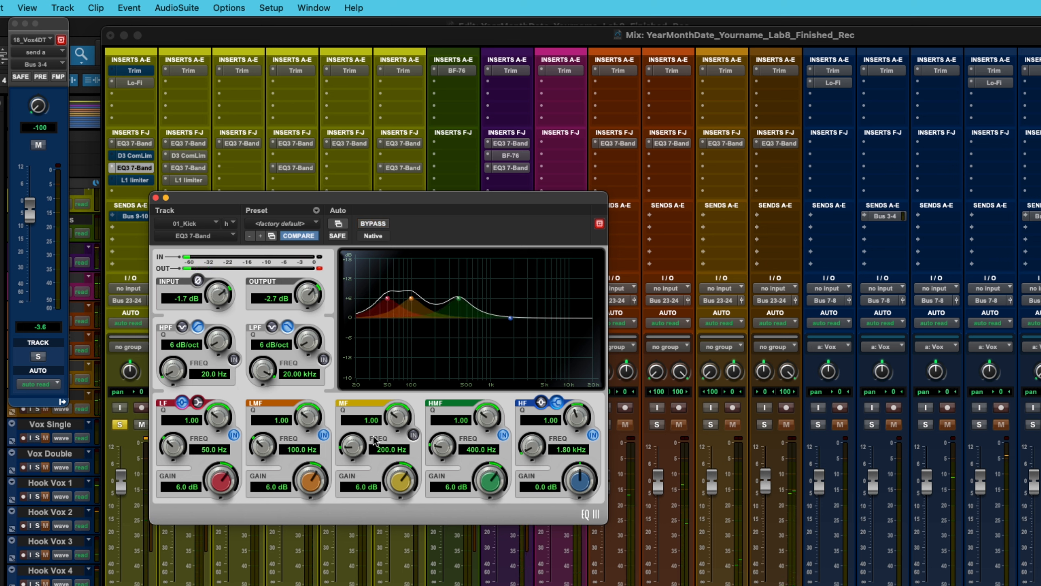
{"action": "left_click", "coordinate": [413, 434]}
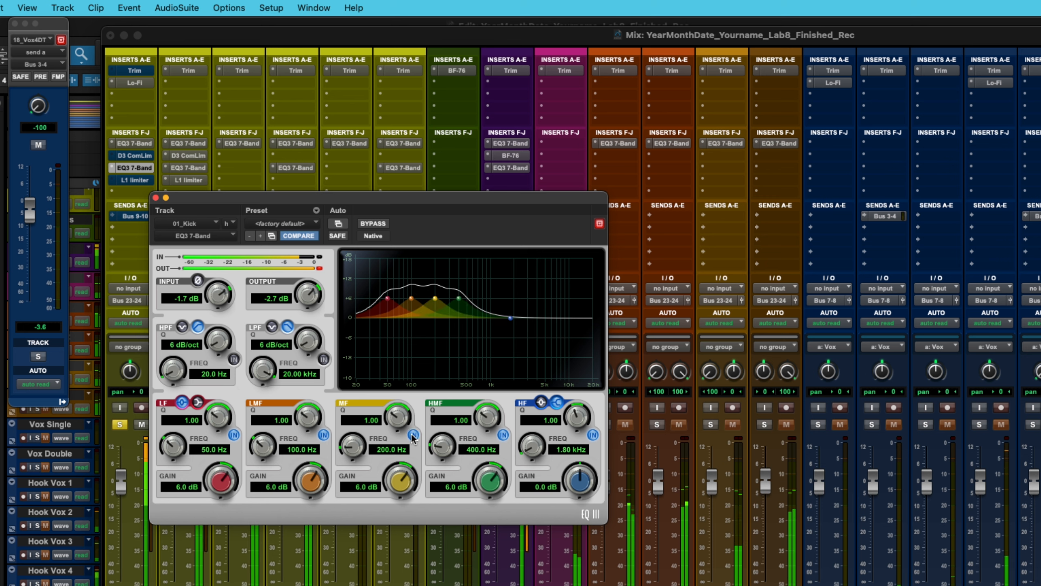
{"action": "left_click", "coordinate": [413, 435]}
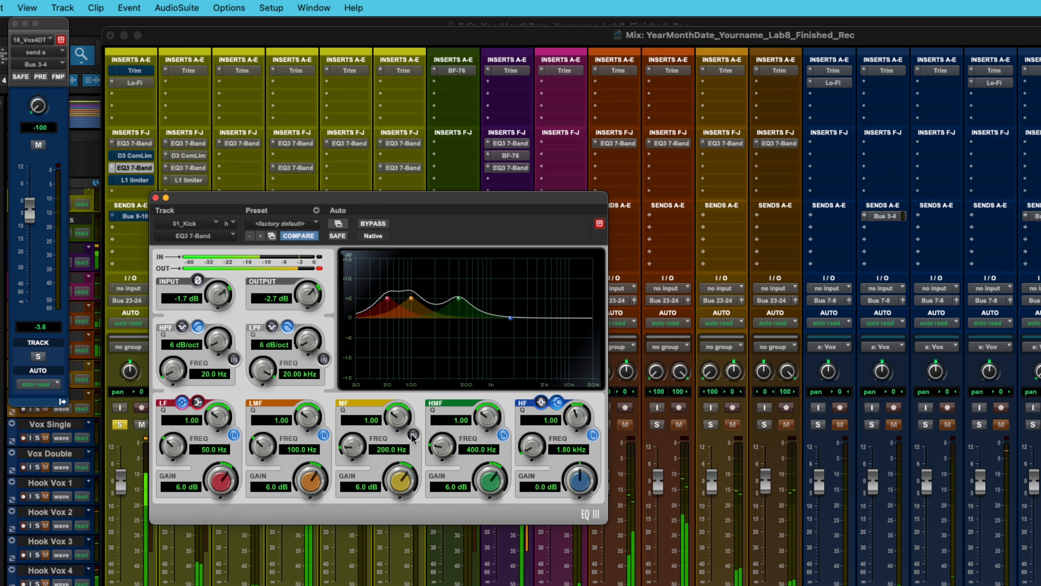
{"action": "left_click", "coordinate": [323, 435]}
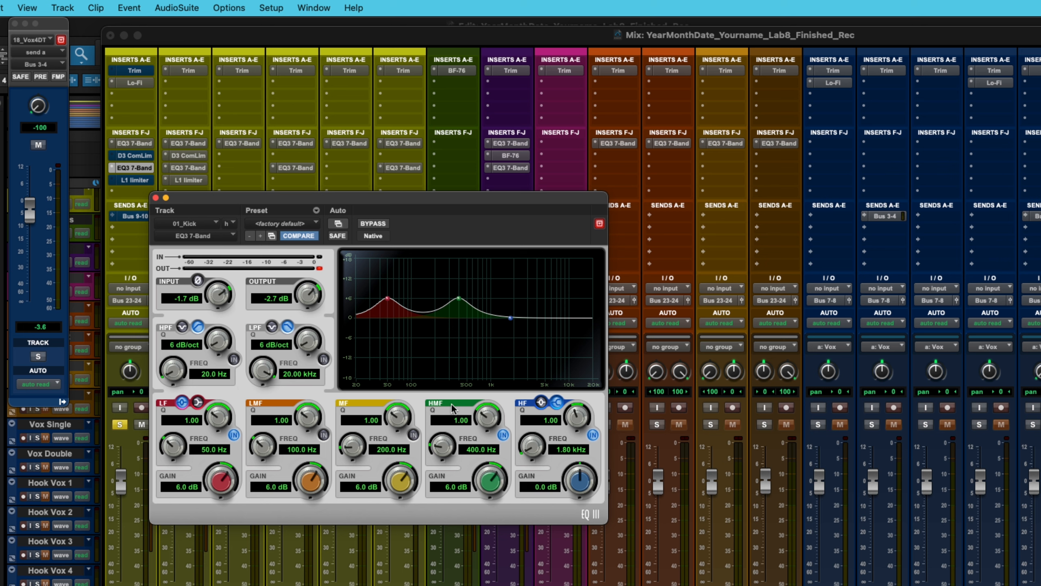
{"action": "left_click", "coordinate": [155, 198]}
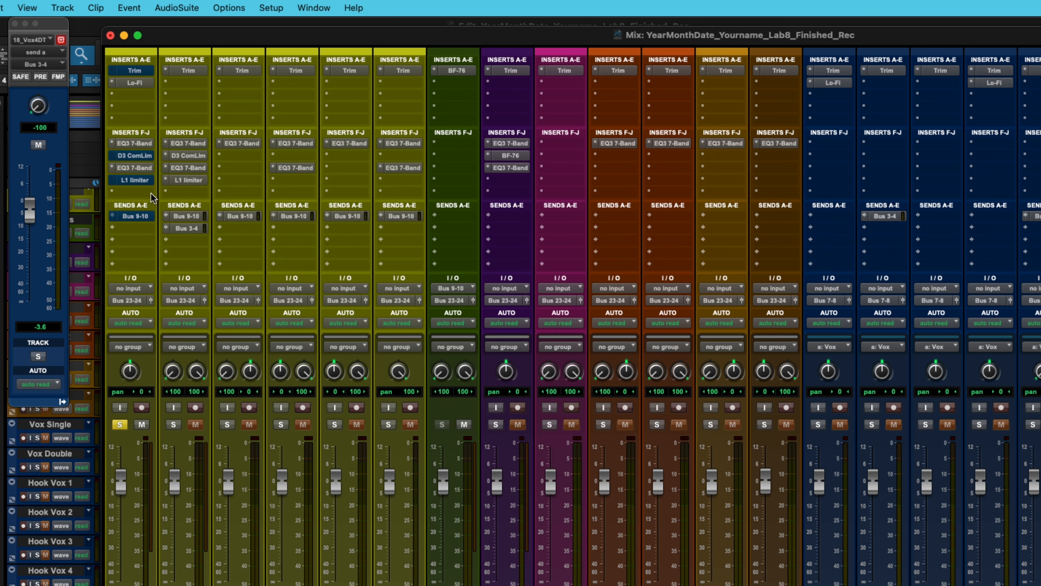
Open the Dyn3 Compressor/Limiter on insert G of 01_Kick, start playback and take the compressor out of bypass.
{"action": "left_click", "coordinate": [132, 156]}
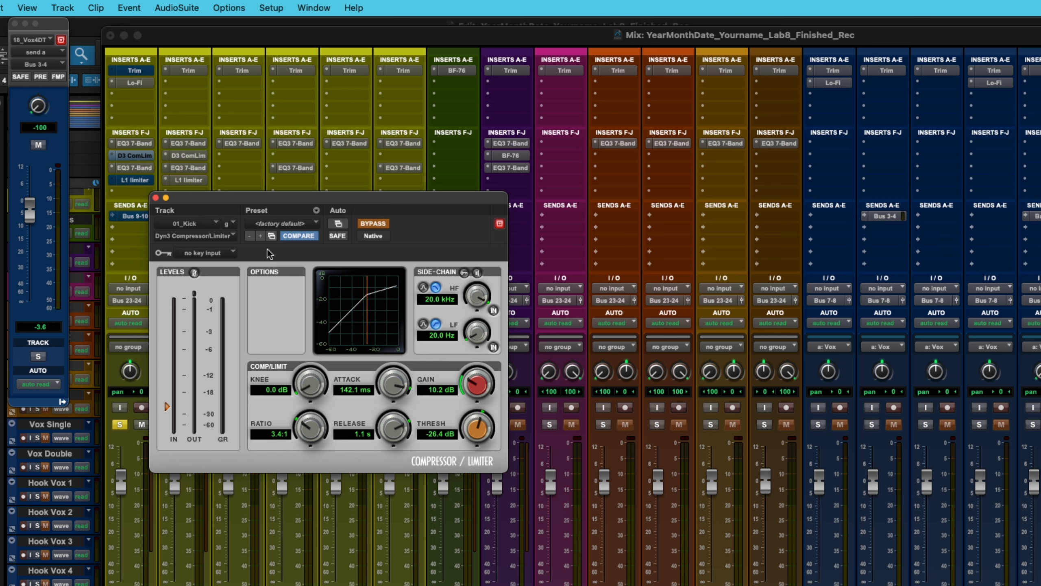
{"action": "key", "text": "space"}
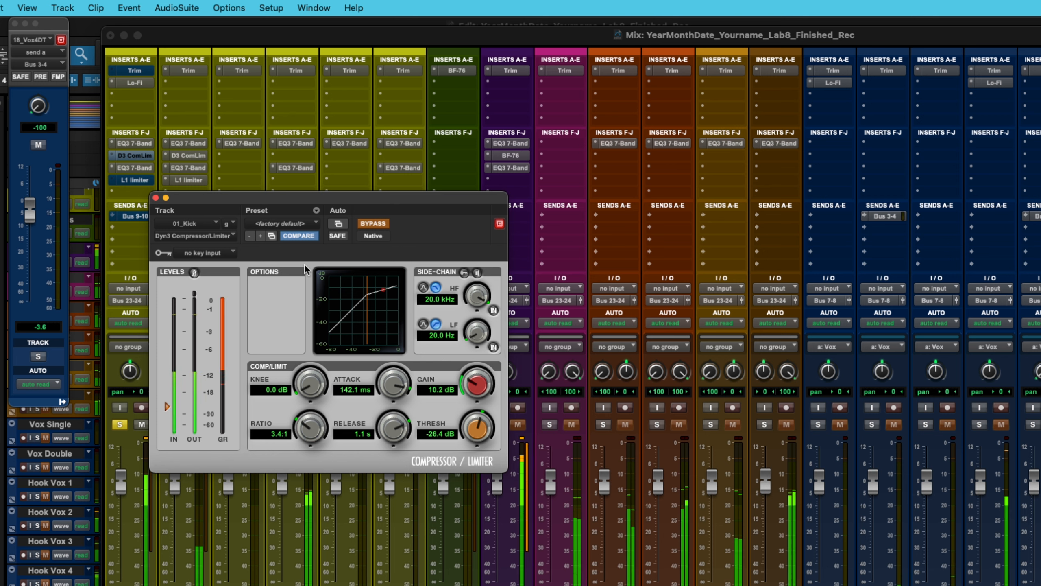
{"action": "left_click", "coordinate": [373, 223]}
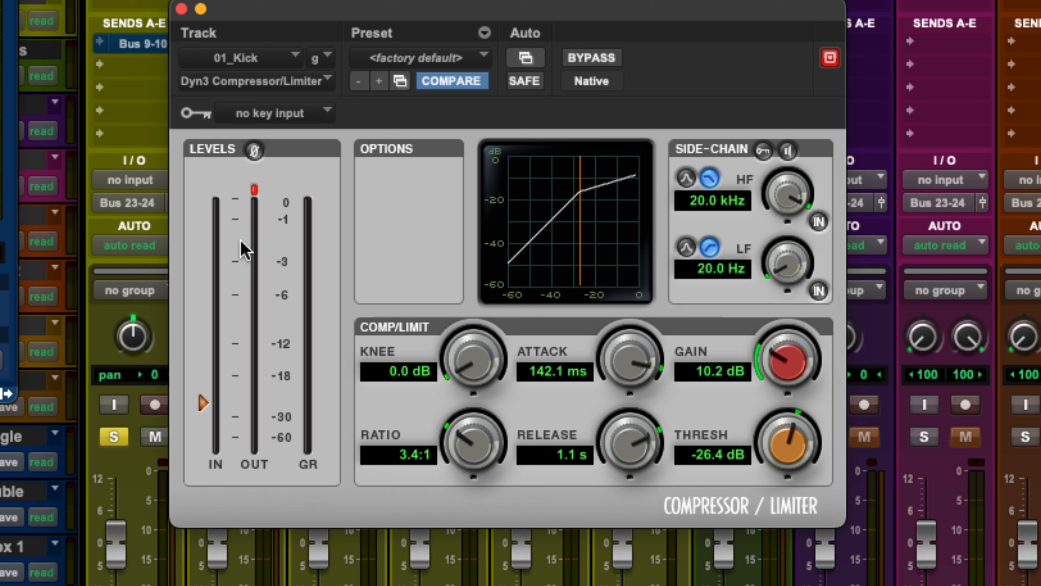
Clear the compressor's output clip indicator, play the kick and compare the compressor bypassed and active, leaving it active.
{"action": "left_click", "coordinate": [254, 189]}
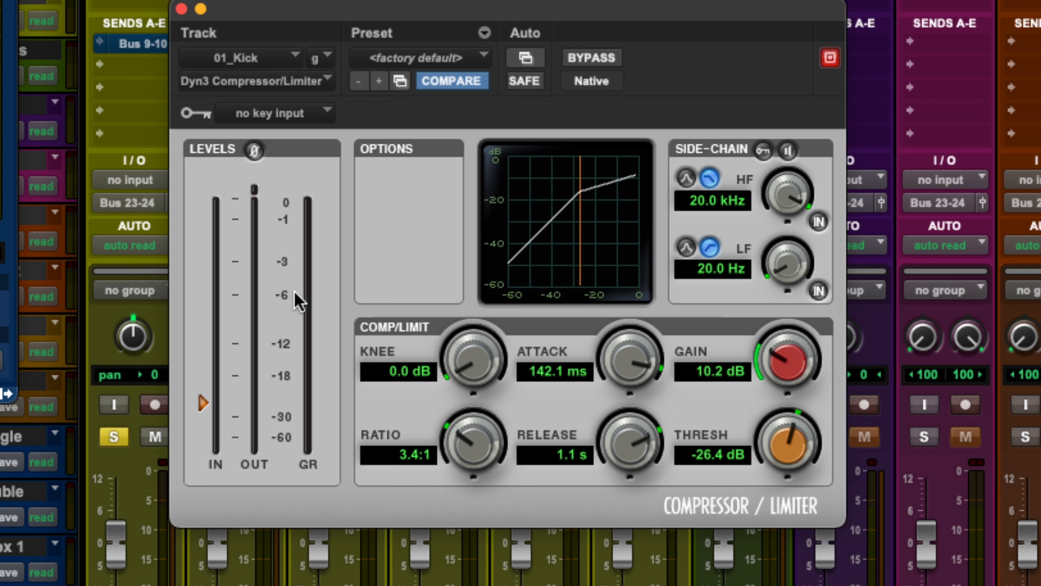
{"action": "key", "text": "space"}
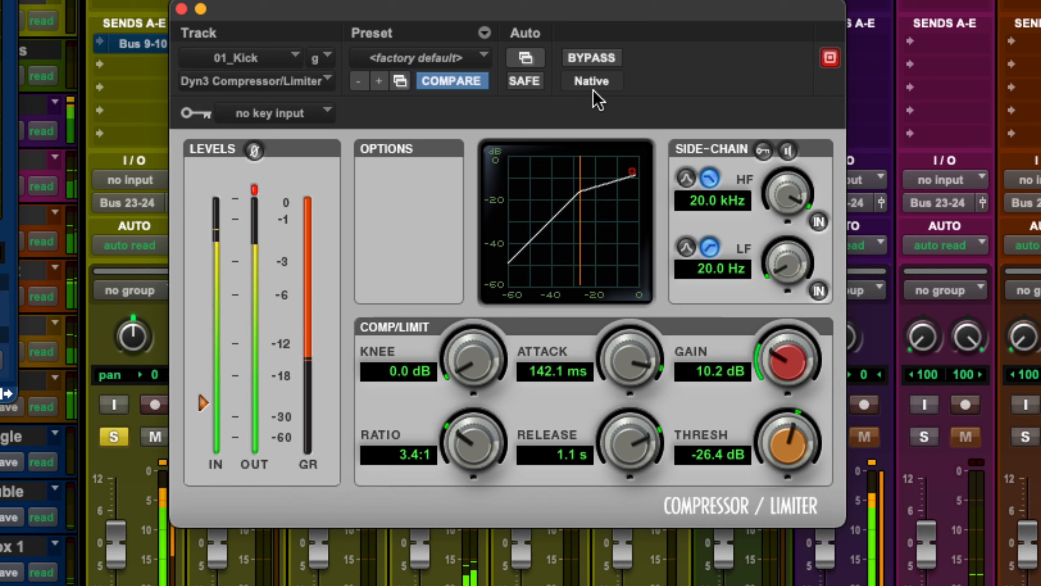
{"action": "left_click", "coordinate": [593, 57]}
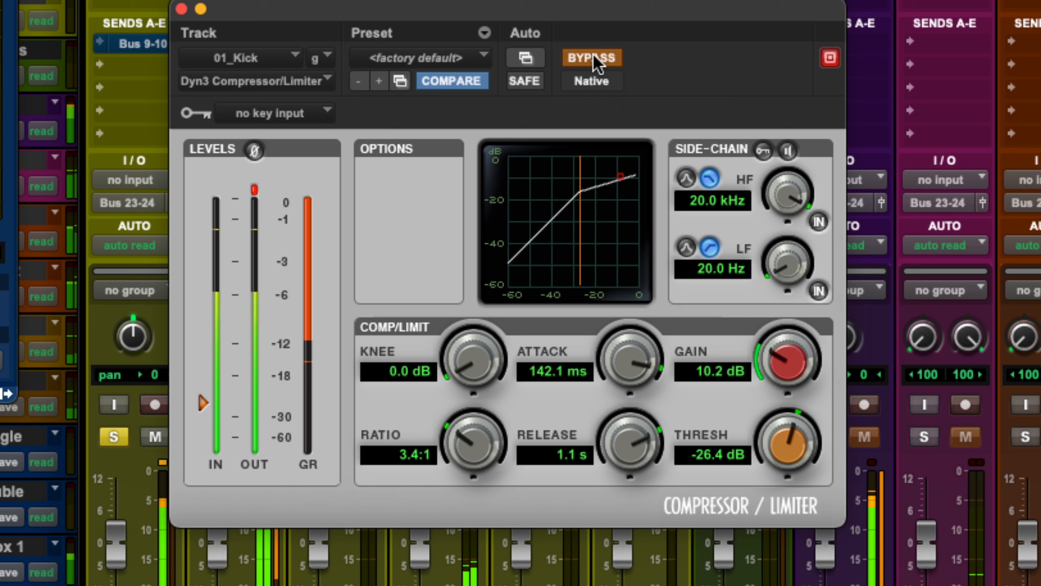
{"action": "left_click", "coordinate": [593, 58]}
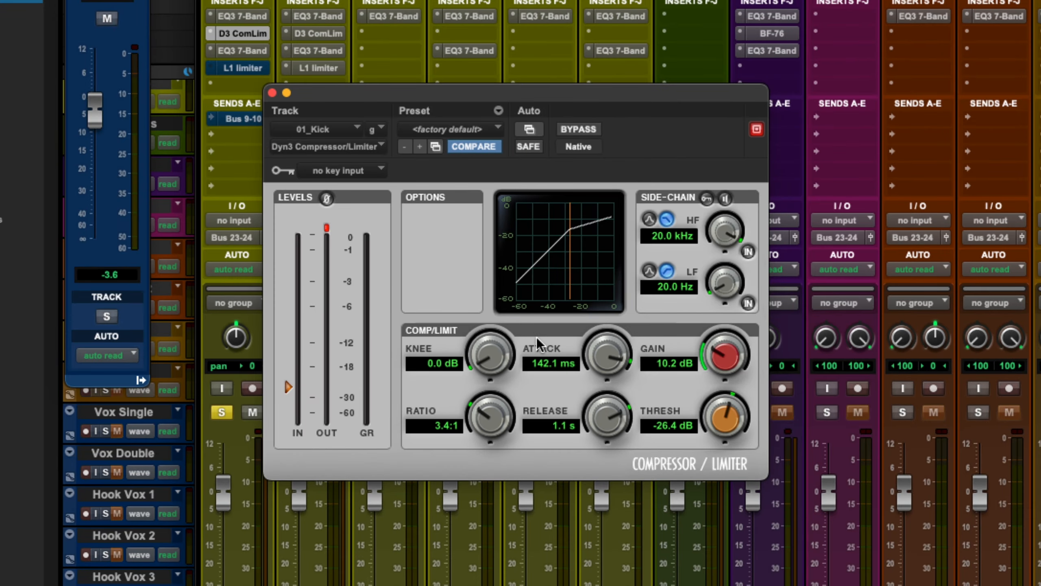
Switch to the Lab 8 instructions in Chrome and highlight the ARRT initial settings for attack, release, ratio and threshold.
{"action": "key", "text": "super+Tab"}
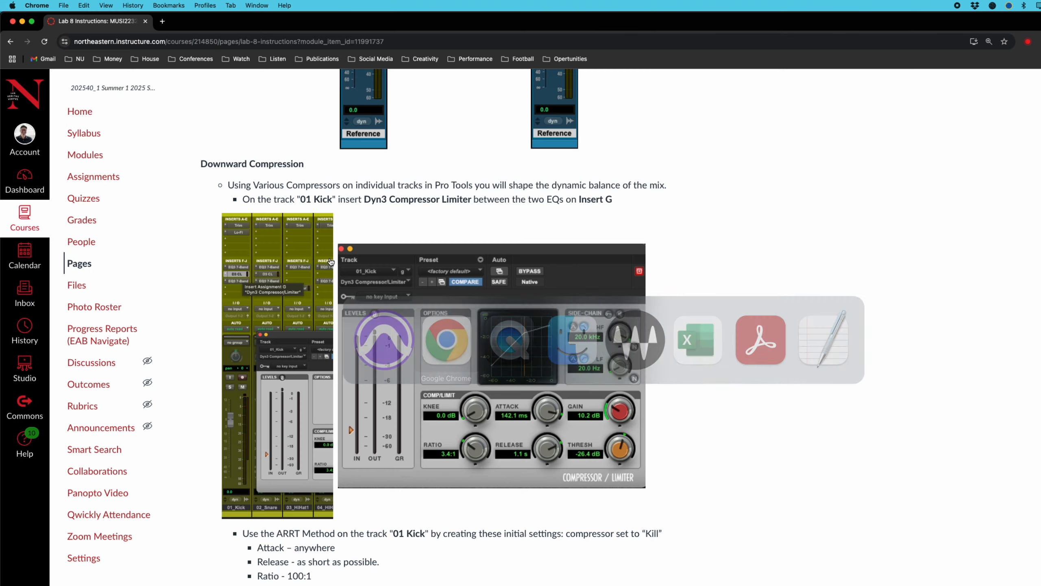
{"action": "scroll", "coordinate": [393, 340], "scroll_direction": "down", "scroll_amount": 8}
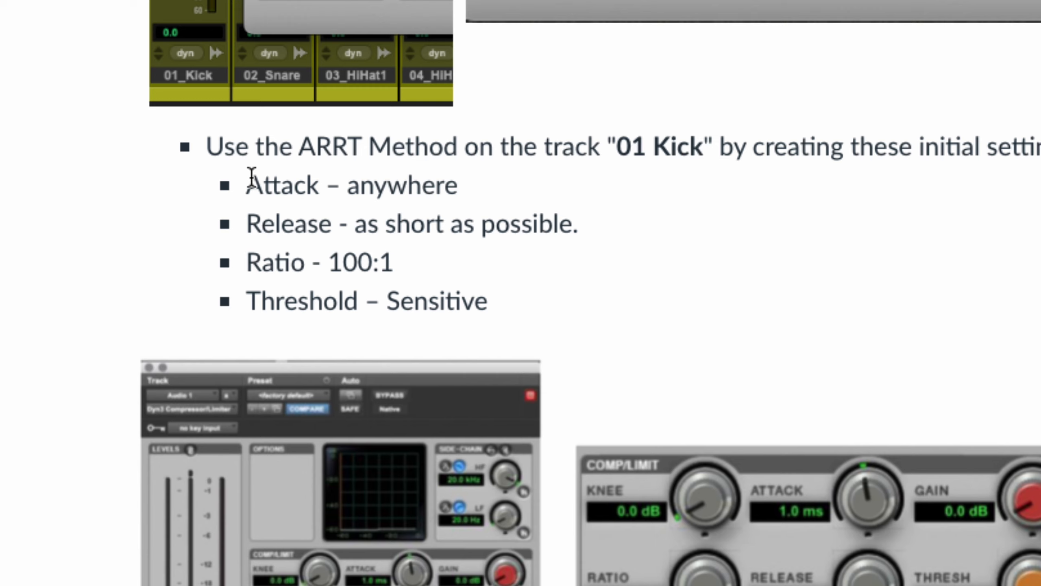
{"action": "left_click_drag", "start_coordinate": [251, 180], "coordinate": [540, 307]}
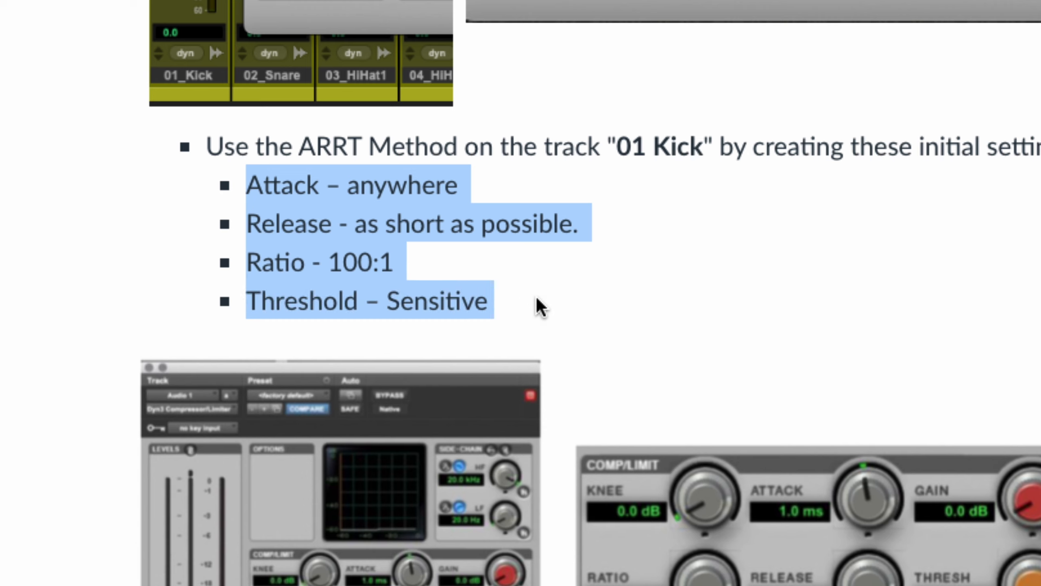
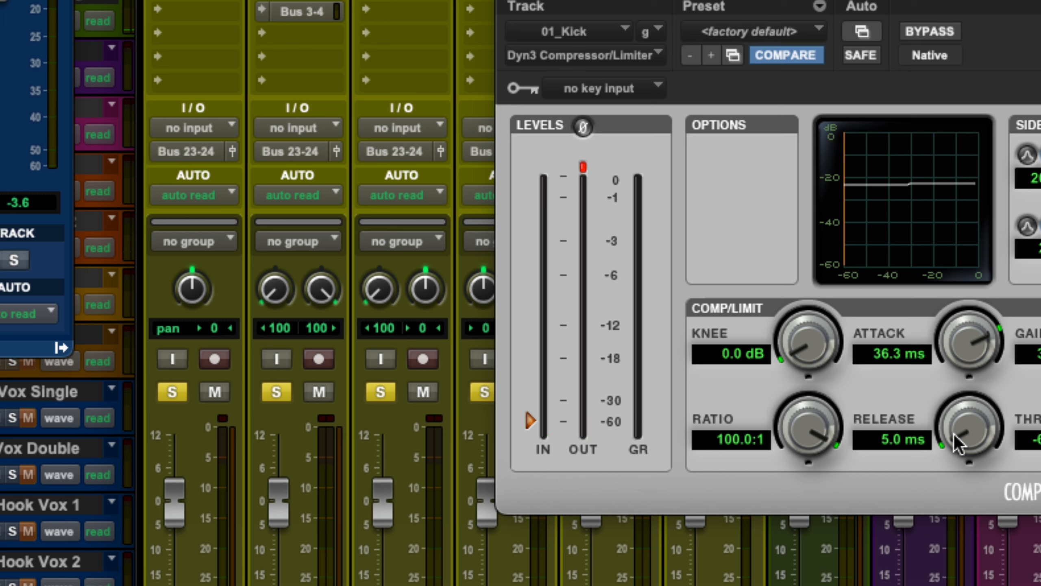
Set the kick compressor's release to 211.2 ms during playback, clear all solos and solo only 01_Kick.
{"action": "key", "text": "space"}
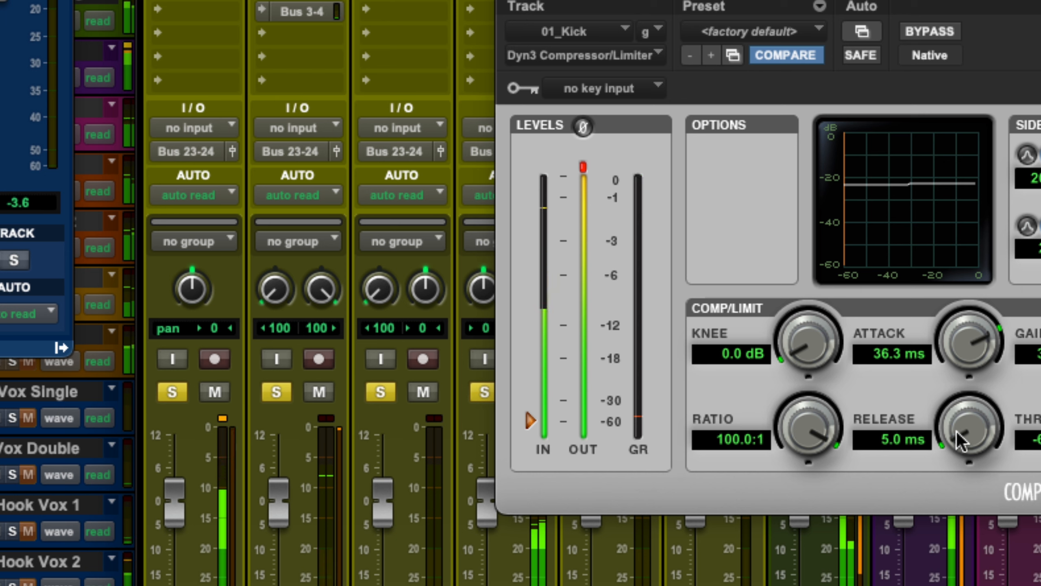
{"action": "left_click_drag", "start_coordinate": [956, 432], "coordinate": [978, 334]}
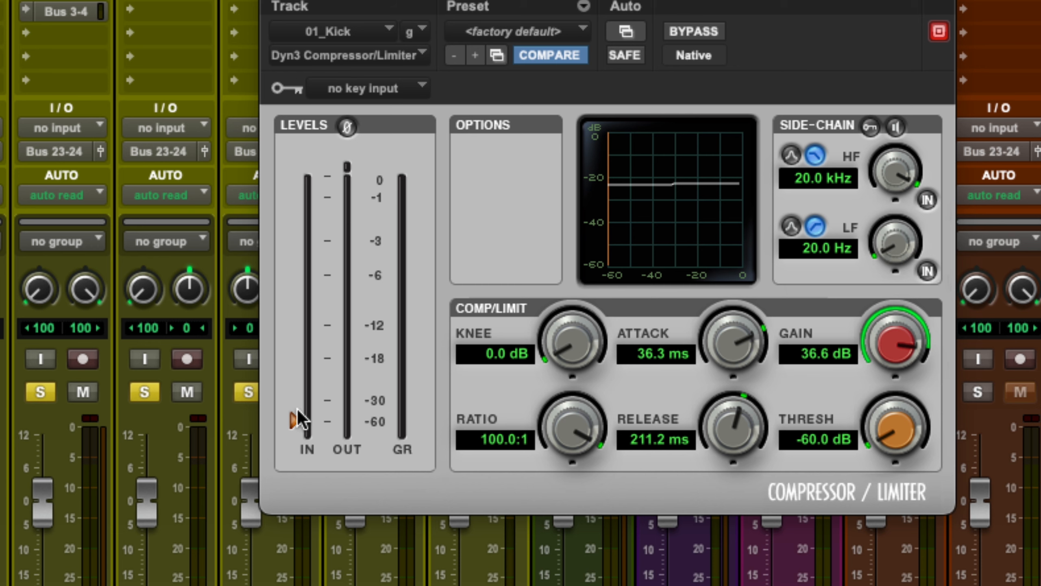
{"action": "left_click", "coordinate": [40, 392], "text": "alt"}
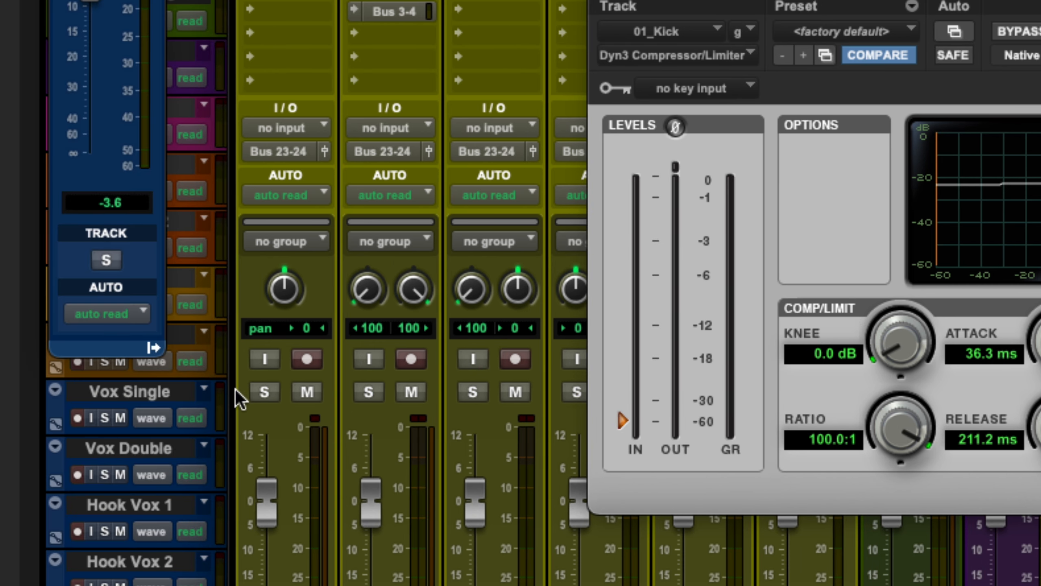
{"action": "left_click", "coordinate": [263, 393]}
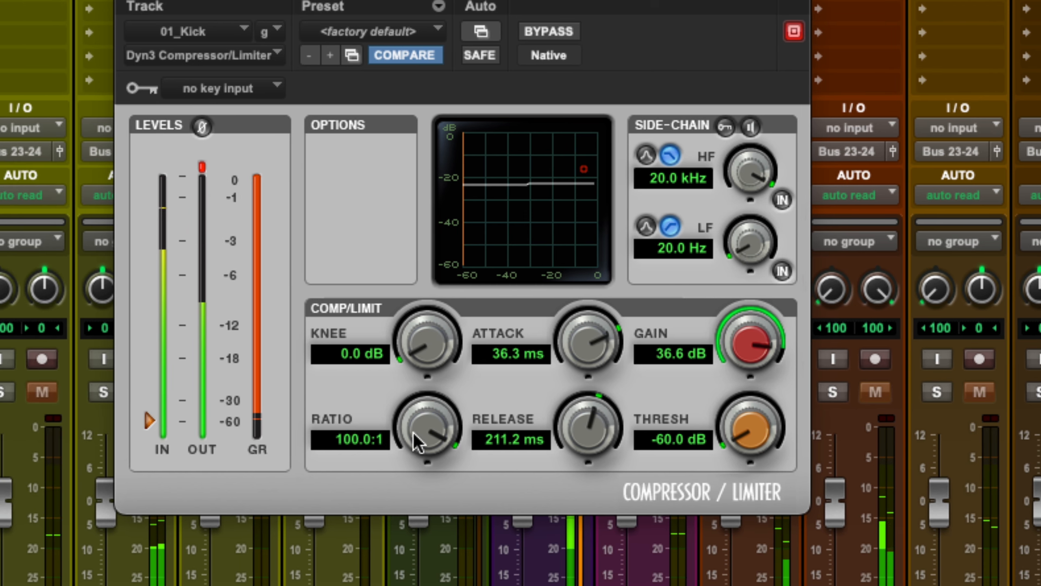
Sweep the kick compressor's ratio through 4.8:1, 11.7:1 and 1.5:1 while listening, and settle on 3.0:1.
{"action": "left_click_drag", "start_coordinate": [358, 430], "coordinate": [401, 583]}
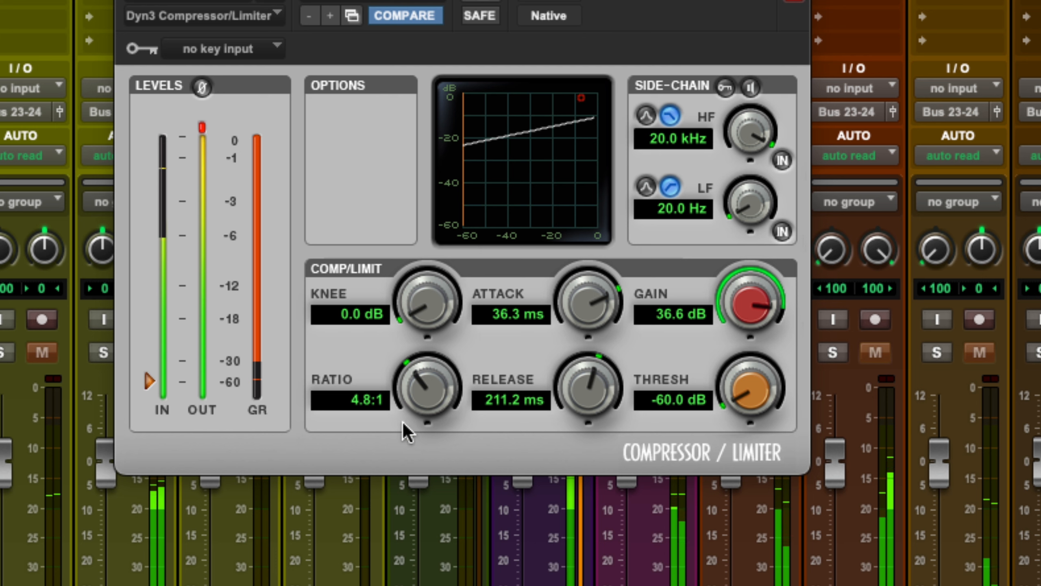
{"action": "left_click_drag", "start_coordinate": [425, 386], "coordinate": [416, 329]}
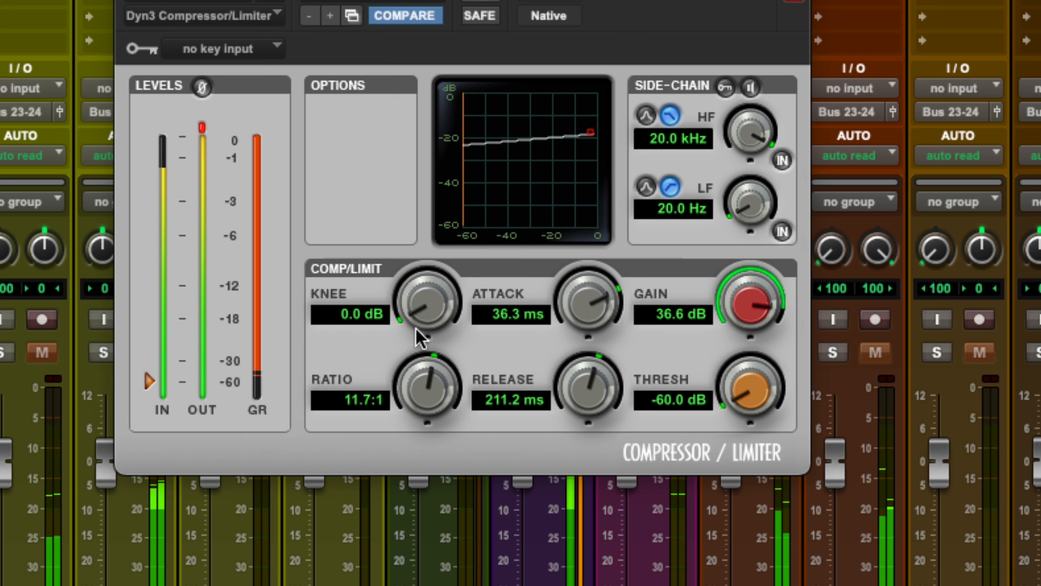
{"action": "left_click_drag", "start_coordinate": [416, 330], "coordinate": [355, 479]}
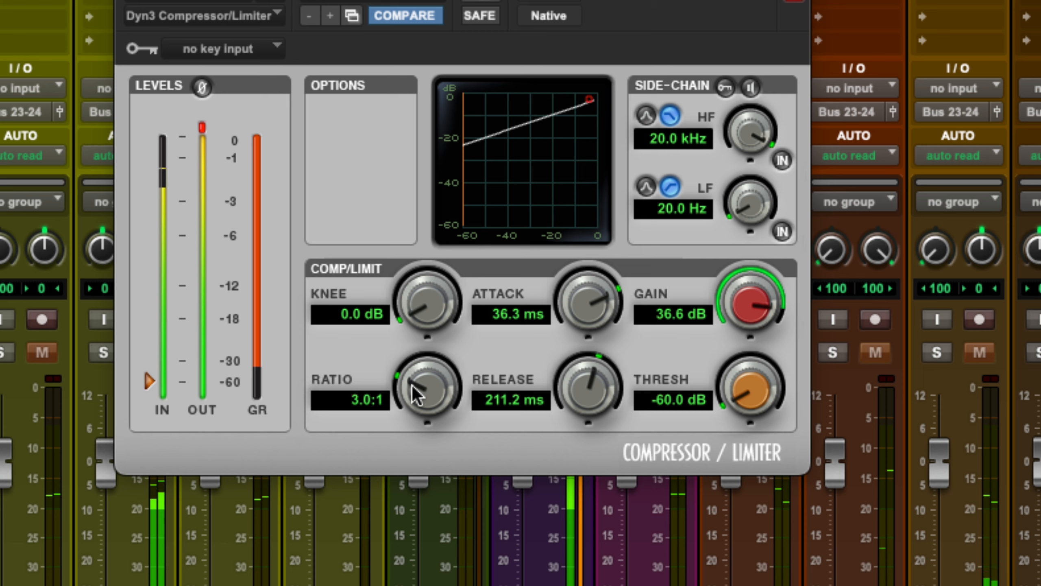
{"action": "left_click_drag", "start_coordinate": [412, 387], "coordinate": [400, 455]}
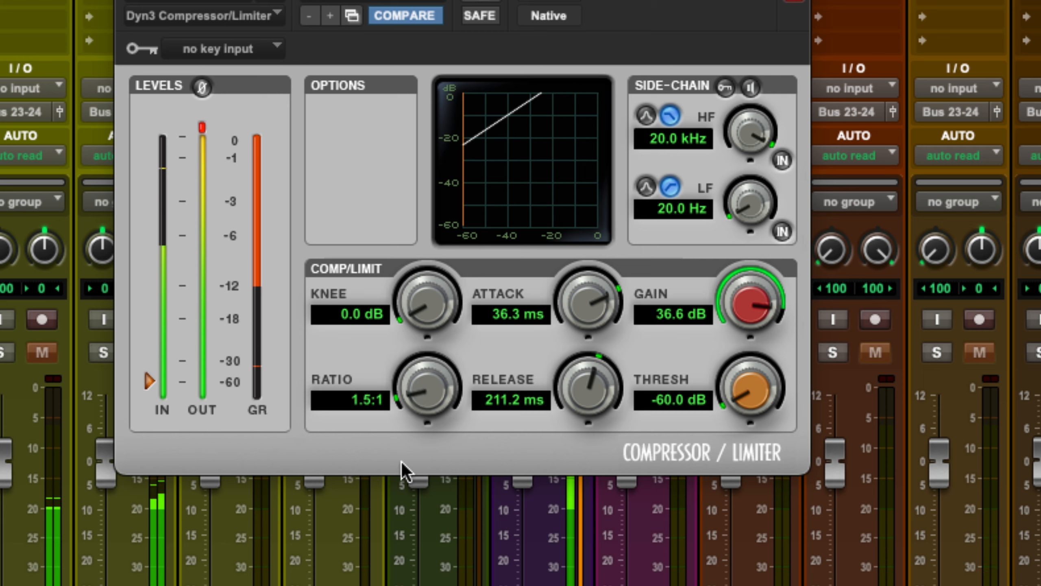
{"action": "left_click_drag", "start_coordinate": [401, 462], "coordinate": [390, 427]}
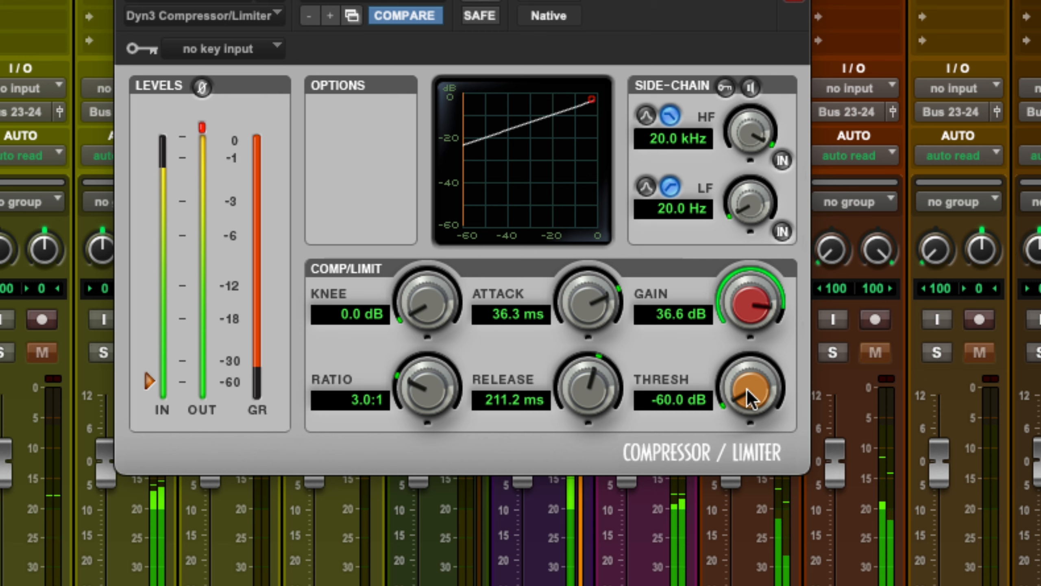
Set the kick compressor's threshold to -22.5 dB and its gain to 11.2 dB, and clear the output clip indicator.
{"action": "left_click_drag", "start_coordinate": [746, 390], "coordinate": [709, 225]}
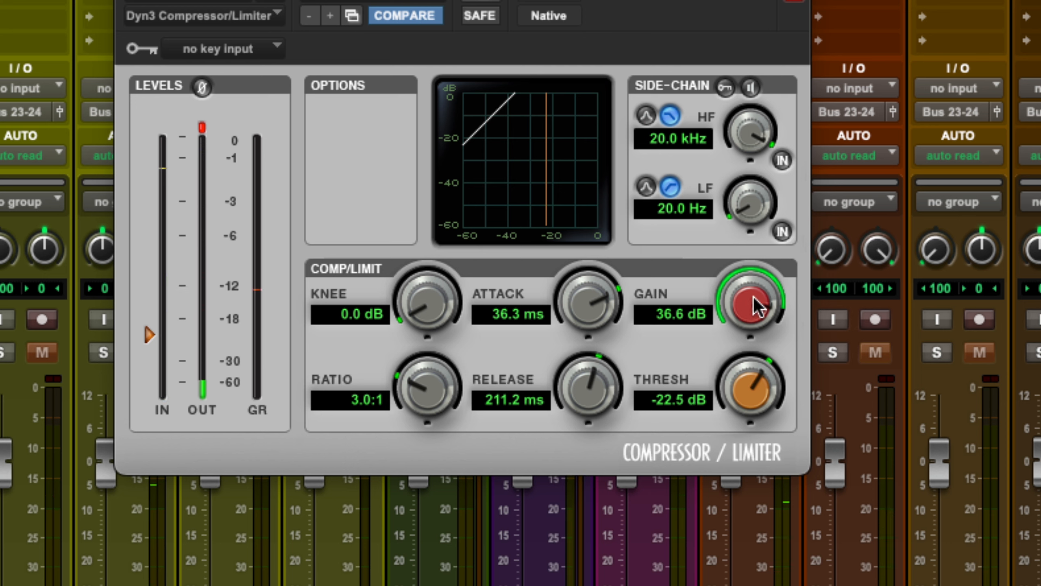
{"action": "left_click_drag", "start_coordinate": [753, 297], "coordinate": [731, 424]}
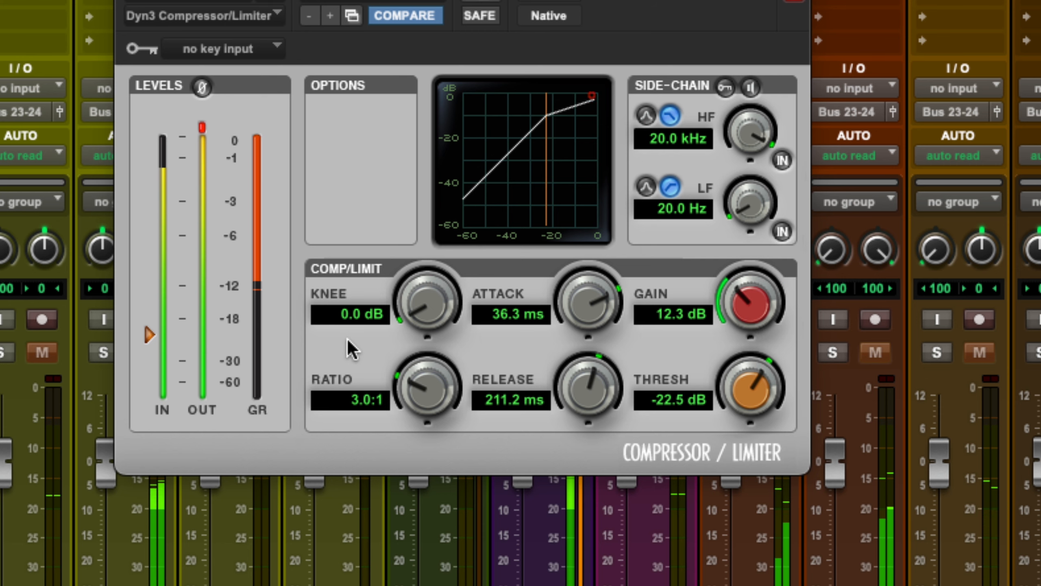
{"action": "left_click", "coordinate": [202, 126]}
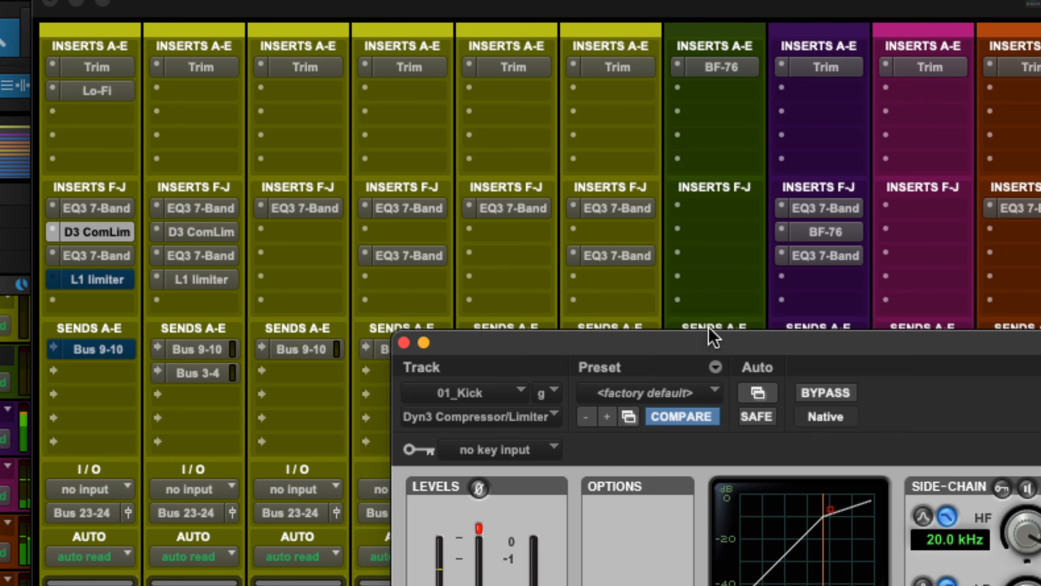
{"action": "left_click_drag", "start_coordinate": [702, 336], "coordinate": [513, 130]}
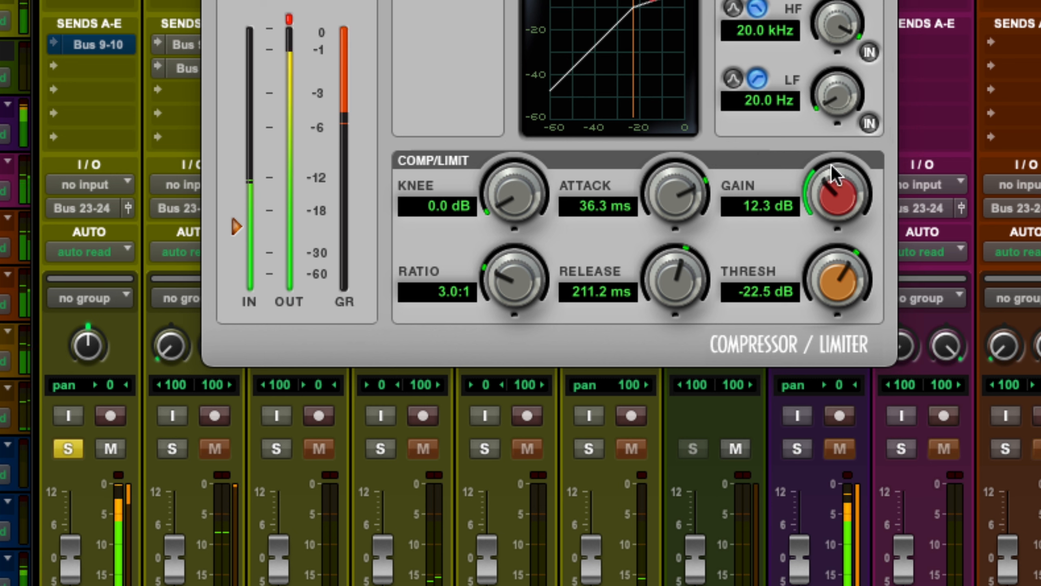
{"action": "left_click_drag", "start_coordinate": [833, 197], "coordinate": [826, 219]}
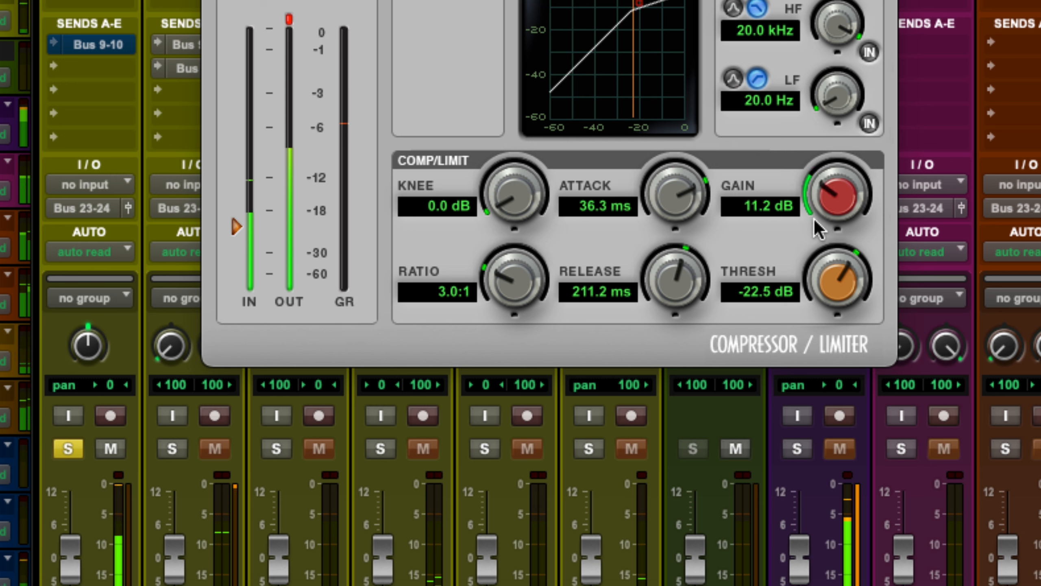
{"action": "left_click", "coordinate": [289, 19]}
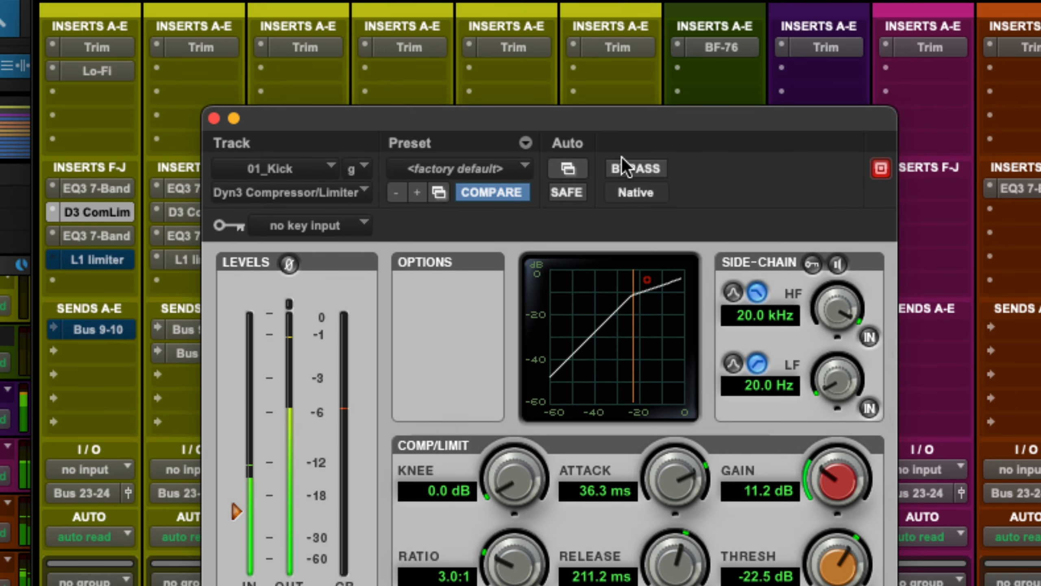
Compare the kick with the compressor bypassed and active, leave it active and close the plug-in window.
{"action": "left_click", "coordinate": [625, 164]}
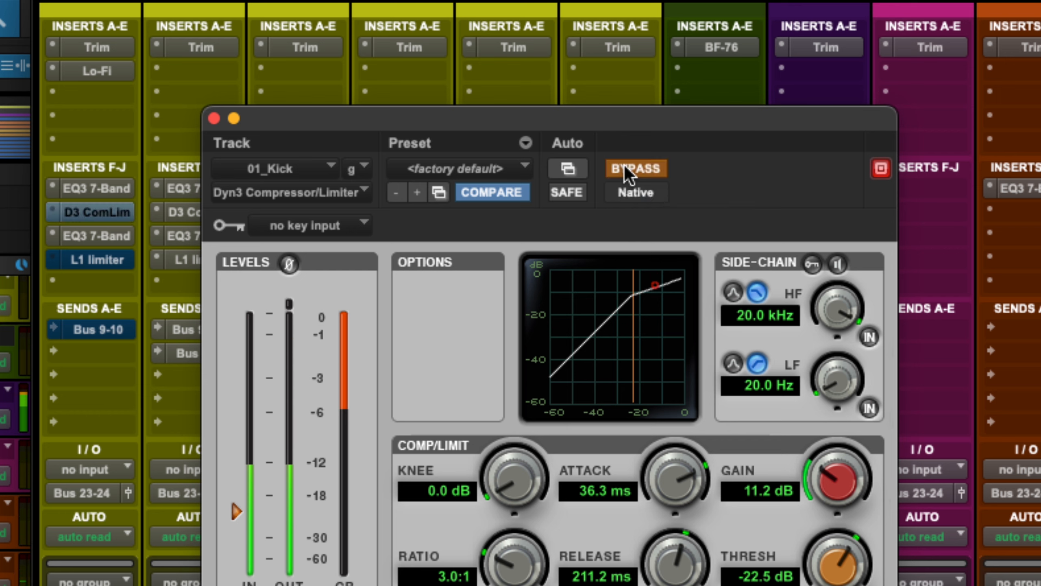
{"action": "left_click", "coordinate": [625, 164]}
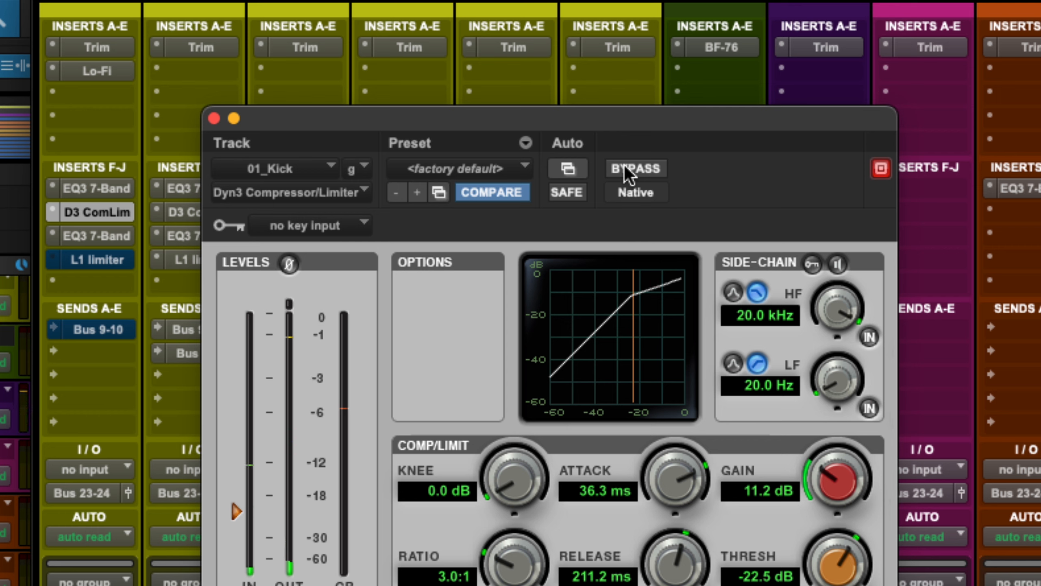
{"action": "left_click", "coordinate": [214, 118]}
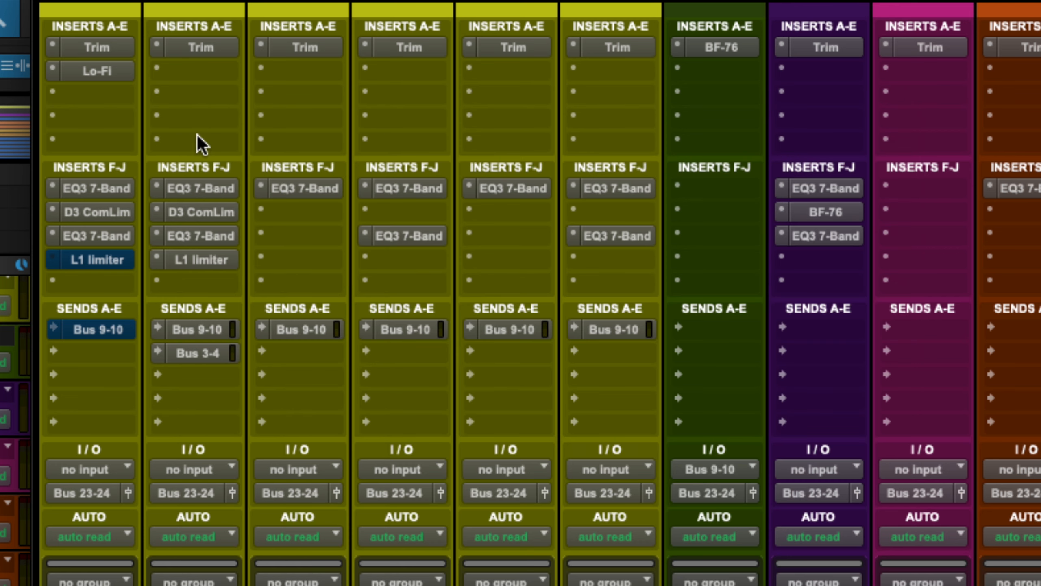
Check the insert H EQ on 01_Kick, open the L1 limiter on insert I and activate it during playback.
{"action": "left_click", "coordinate": [103, 236]}
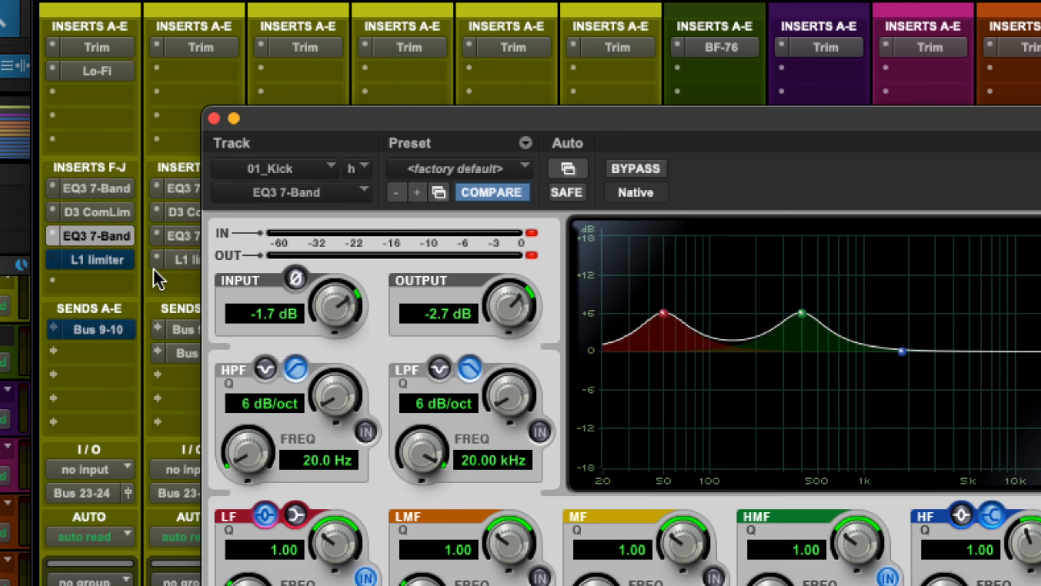
{"action": "left_click", "coordinate": [97, 260]}
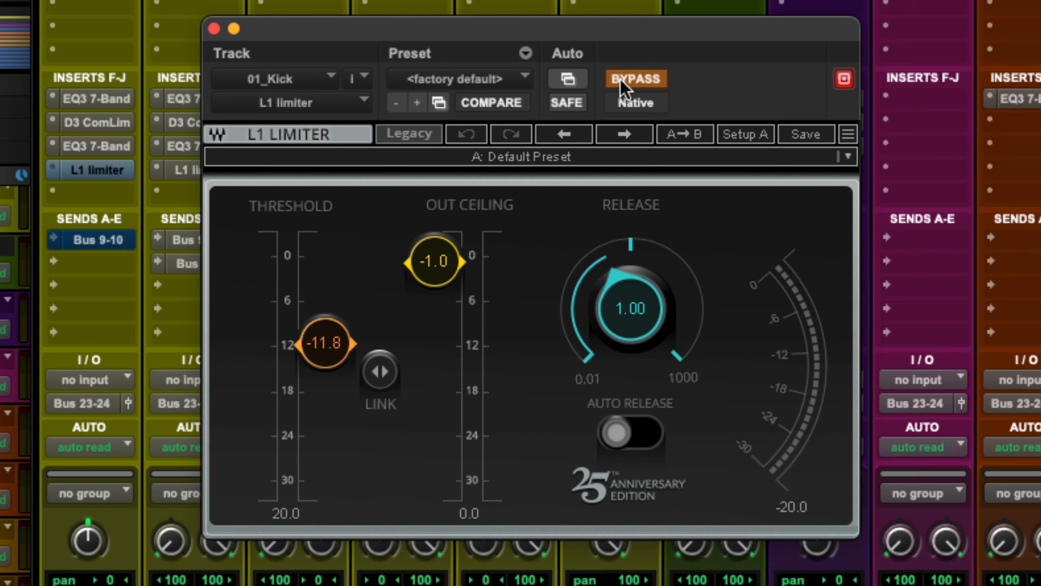
{"action": "key", "text": "space"}
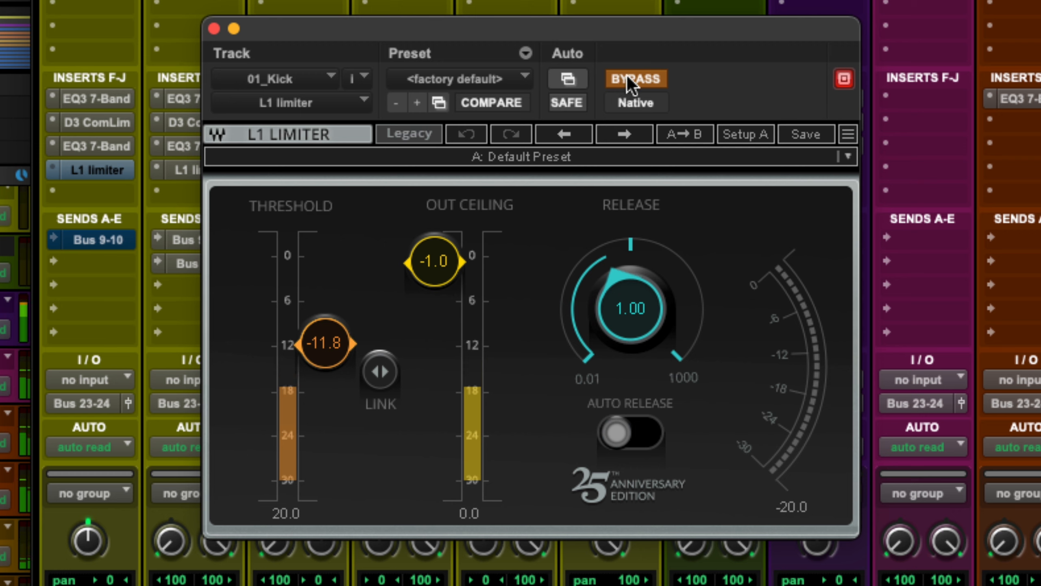
{"action": "left_click", "coordinate": [632, 80]}
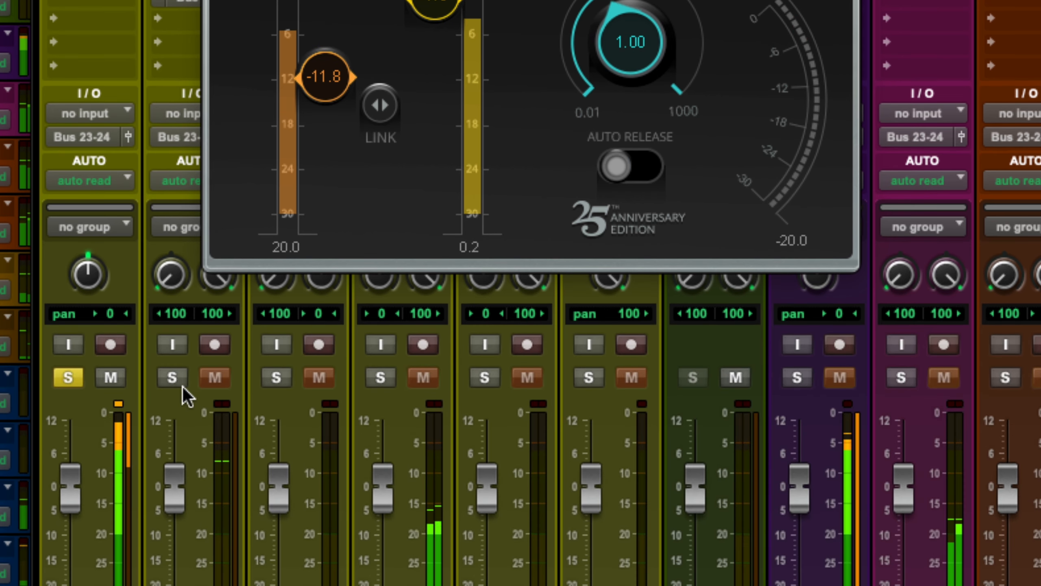
Solo 02_Snare and the four HiHat tracks along with the already soloed 01_Kick.
{"action": "left_click", "coordinate": [171, 377]}
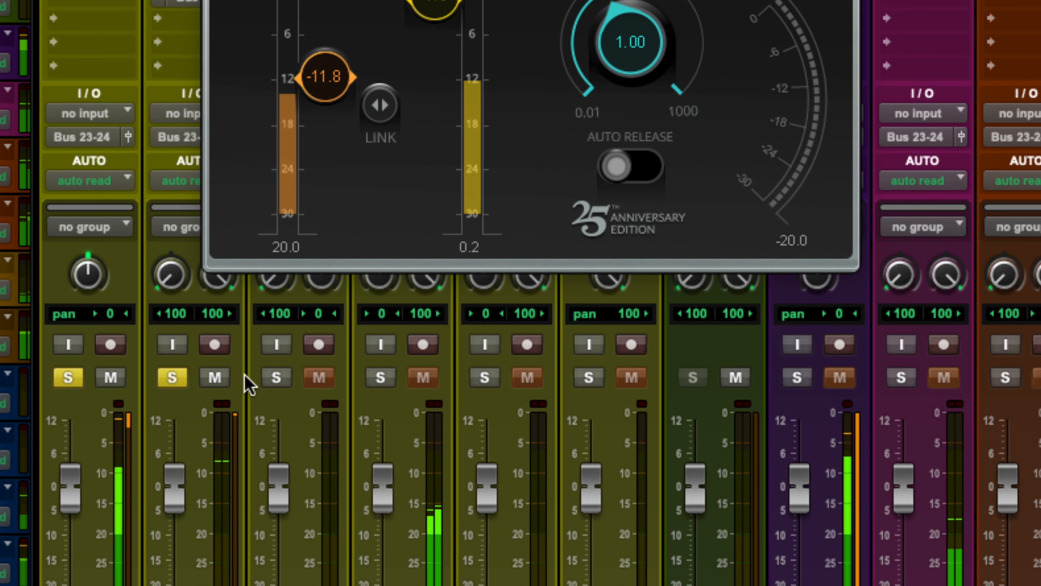
{"action": "left_click", "coordinate": [273, 374]}
{"action": "left_click", "coordinate": [384, 373]}
{"action": "left_click", "coordinate": [485, 376]}
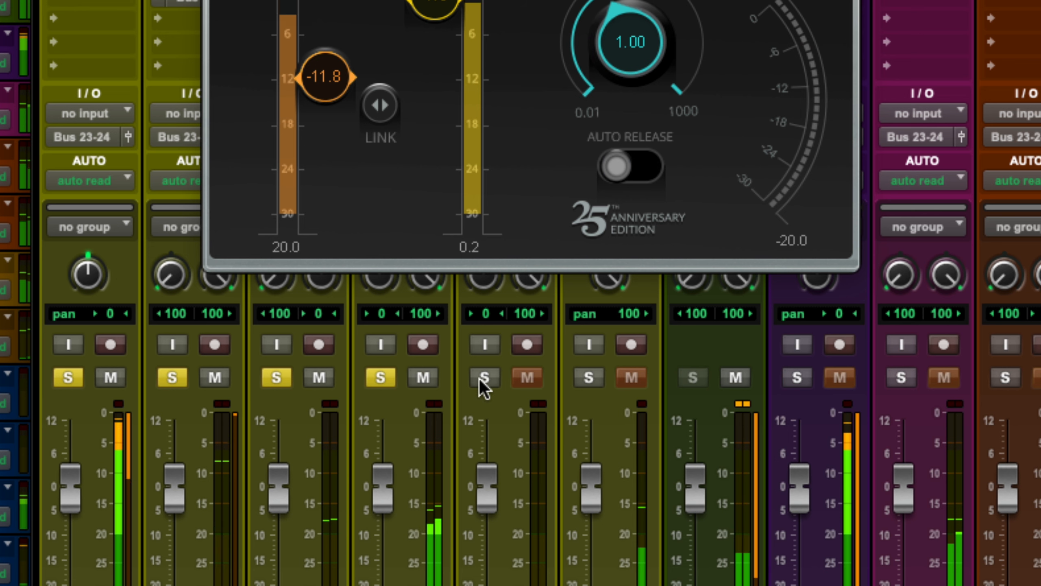
{"action": "left_click", "coordinate": [590, 375]}
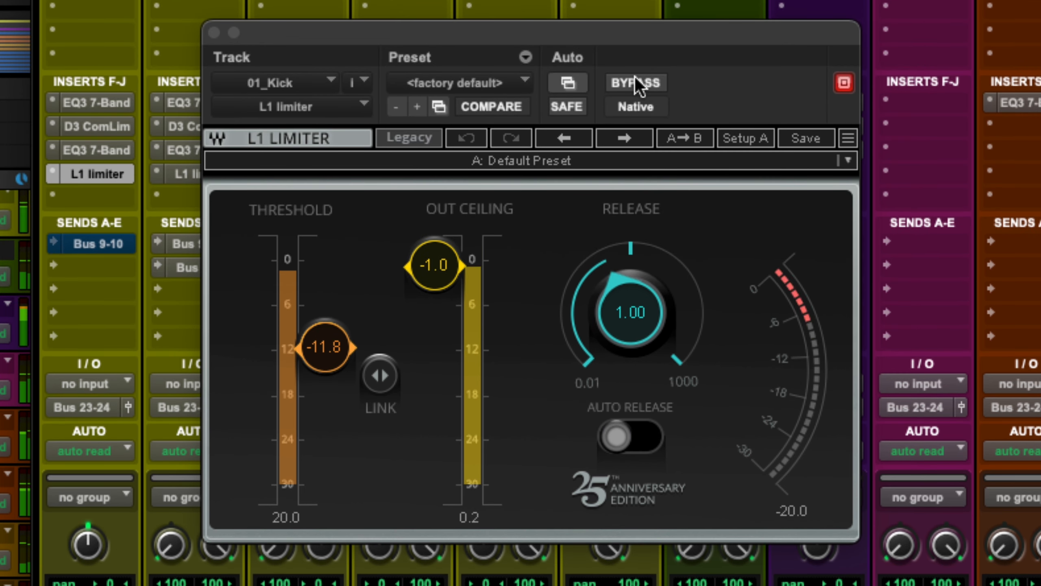
Compare the soloed drums with the kick's L1 limiter bypassed and active, leave it active and close the plug-in window.
{"action": "left_click", "coordinate": [635, 83]}
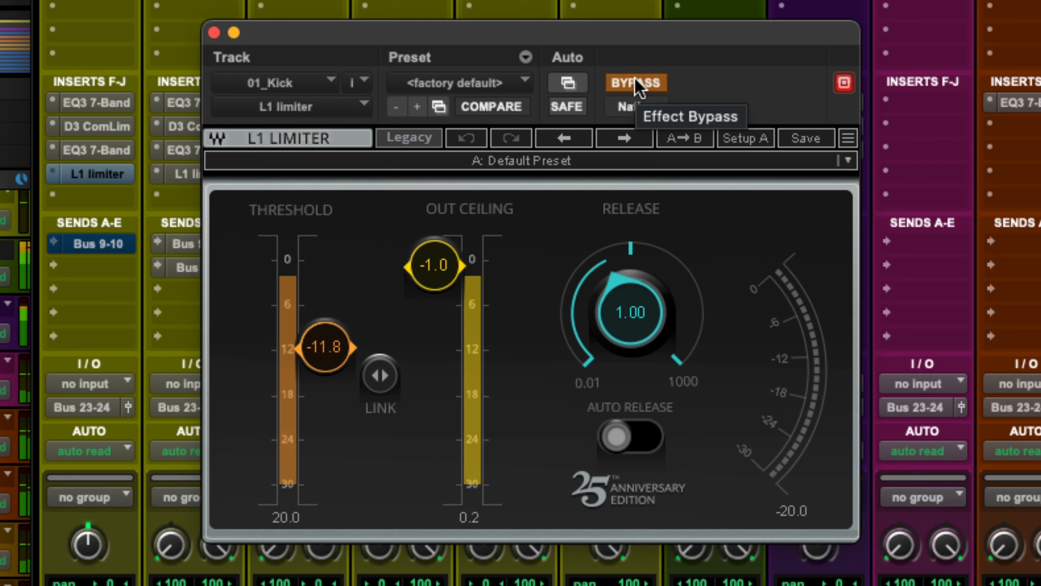
{"action": "left_click", "coordinate": [636, 83]}
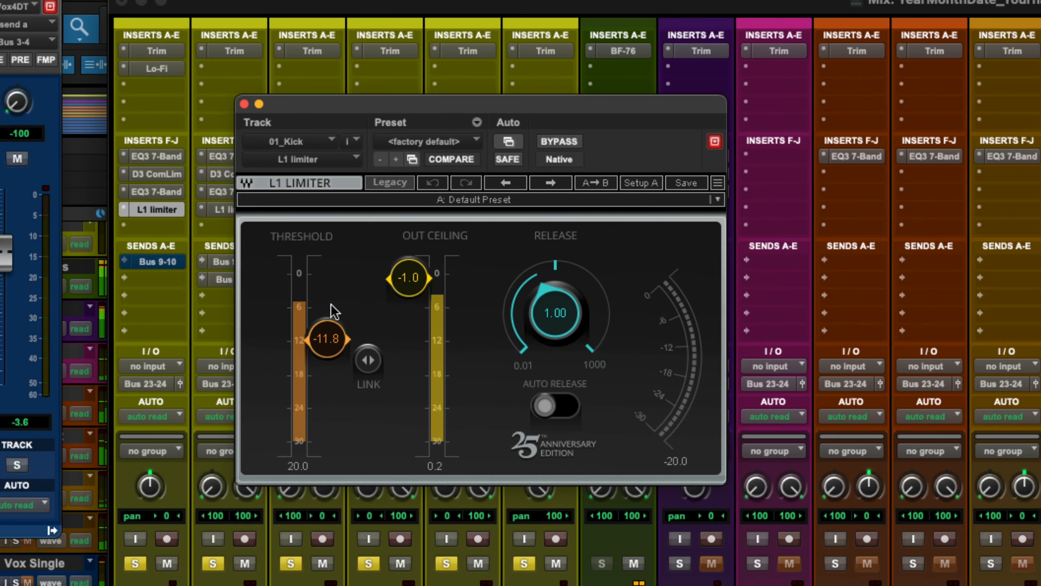
{"action": "left_click", "coordinate": [244, 104]}
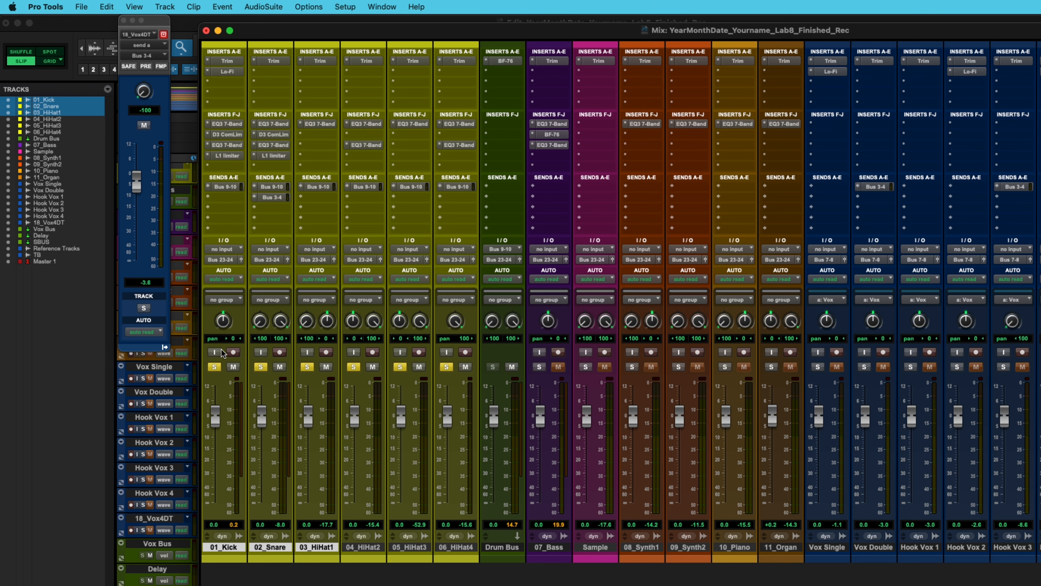
Play the drums, add 07_Bass to the solo, and open the bass track's BF-76 with its window clear of the kick and snare inserts.
{"action": "key", "text": "space"}
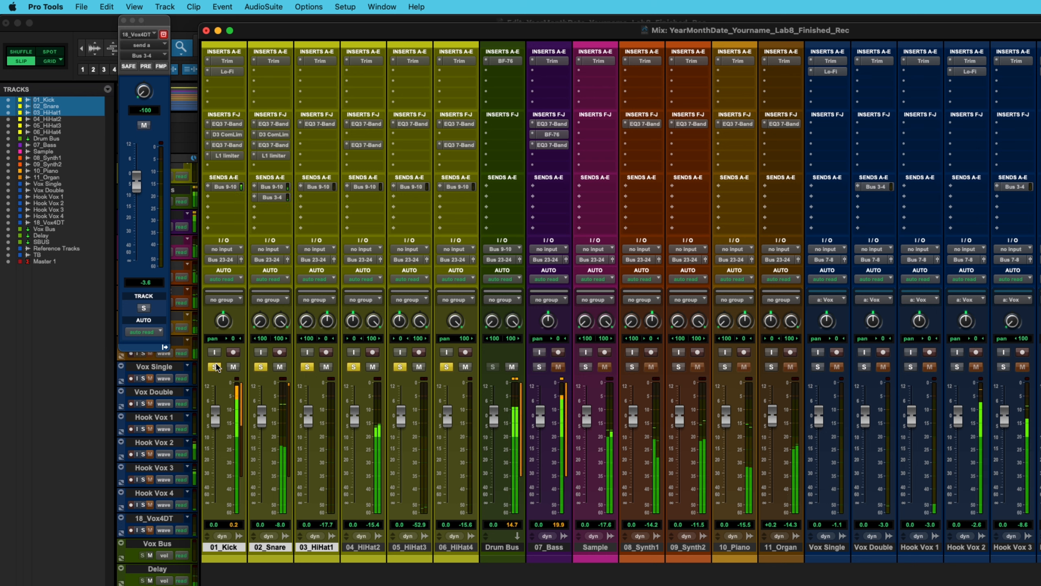
{"action": "left_click", "coordinate": [539, 367]}
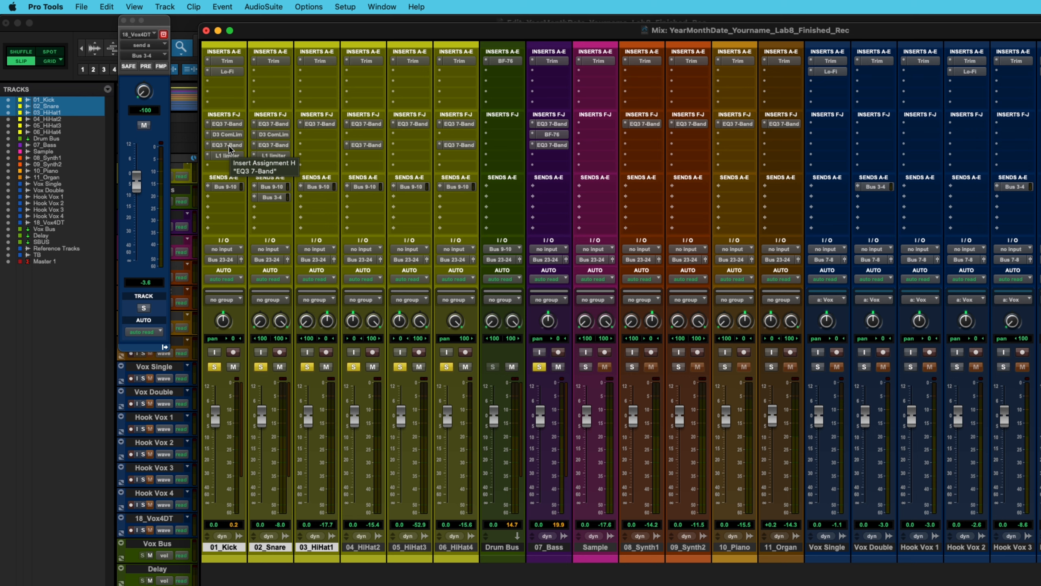
{"action": "left_click", "coordinate": [550, 133]}
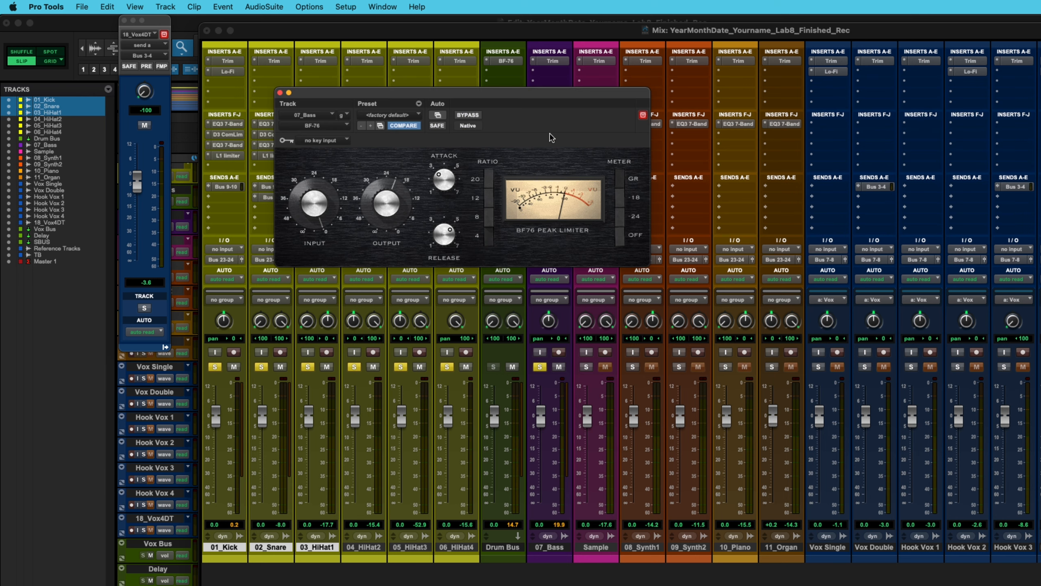
{"action": "left_click_drag", "start_coordinate": [368, 93], "coordinate": [461, 153]}
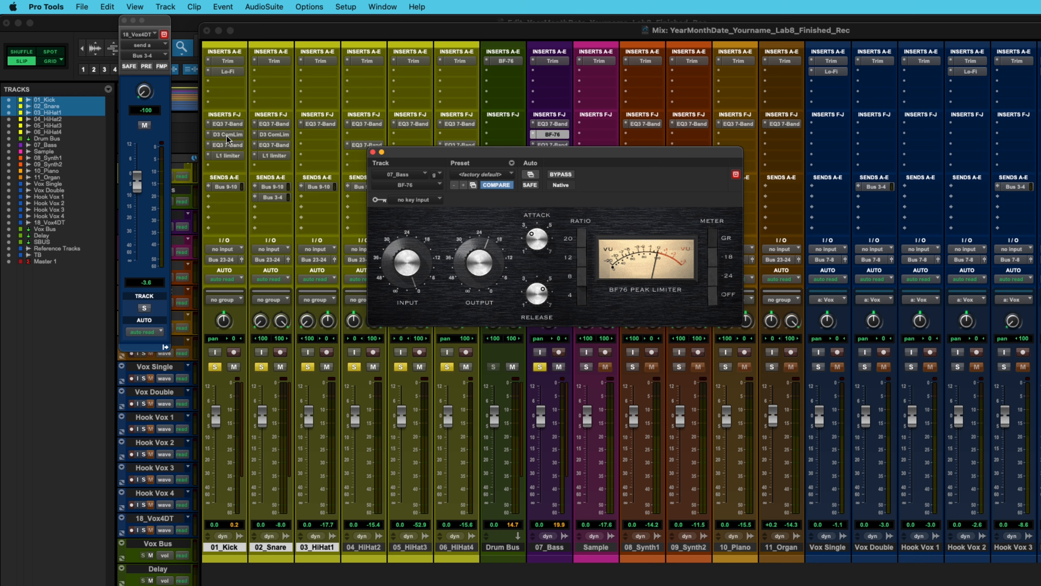
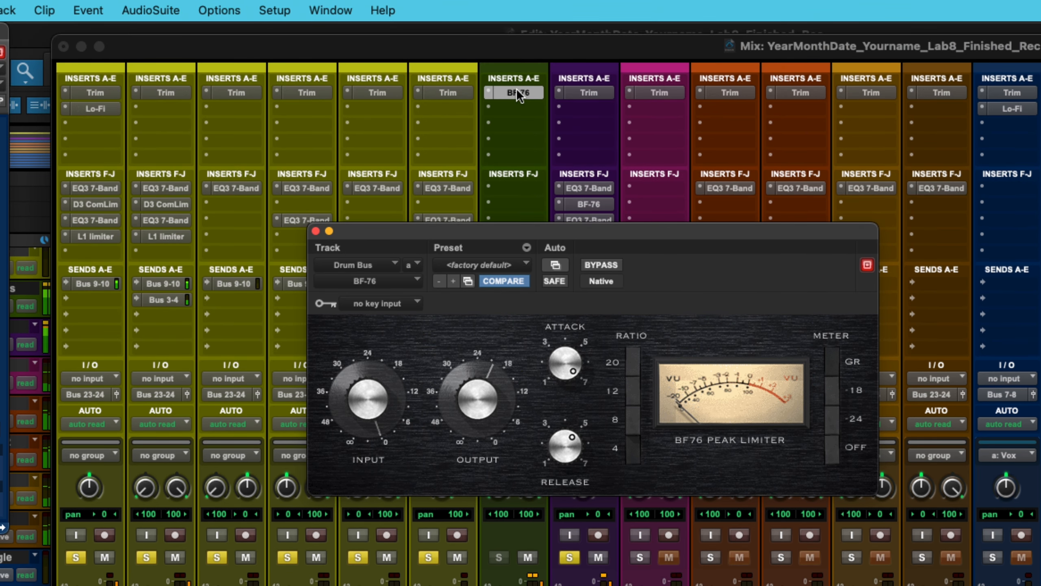
Open the Drum Bus's BF-76 and compare the mix with the Drum Bus muted and unmuted, leaving it unmuted.
{"action": "left_click", "coordinate": [516, 93], "text": "super"}
{"action": "left_click_drag", "start_coordinate": [574, 231], "coordinate": [838, 91]}
{"action": "left_click", "coordinate": [528, 557]}
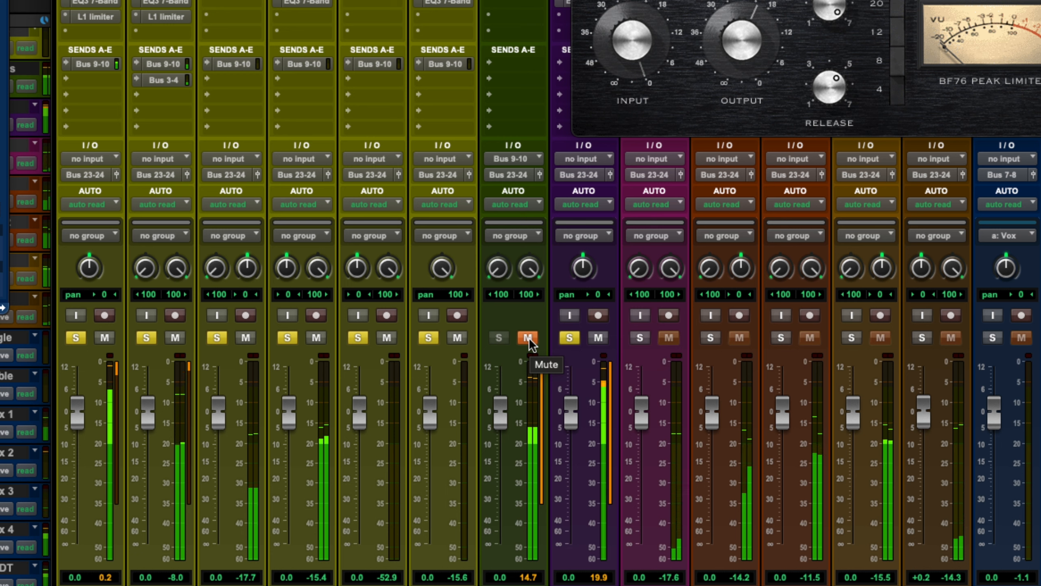
{"action": "left_click", "coordinate": [528, 337]}
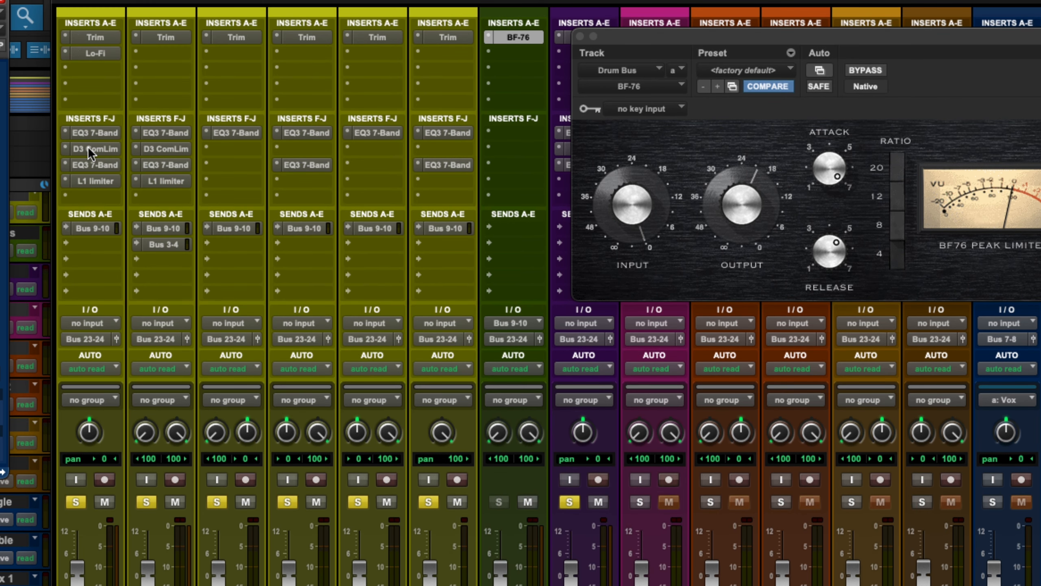
Review the kick's compressor, L1 limiter and Bus 9-10 send, revisit the Drum Bus's BF-76, and clear the plug-in window away.
{"action": "left_click", "coordinate": [91, 148]}
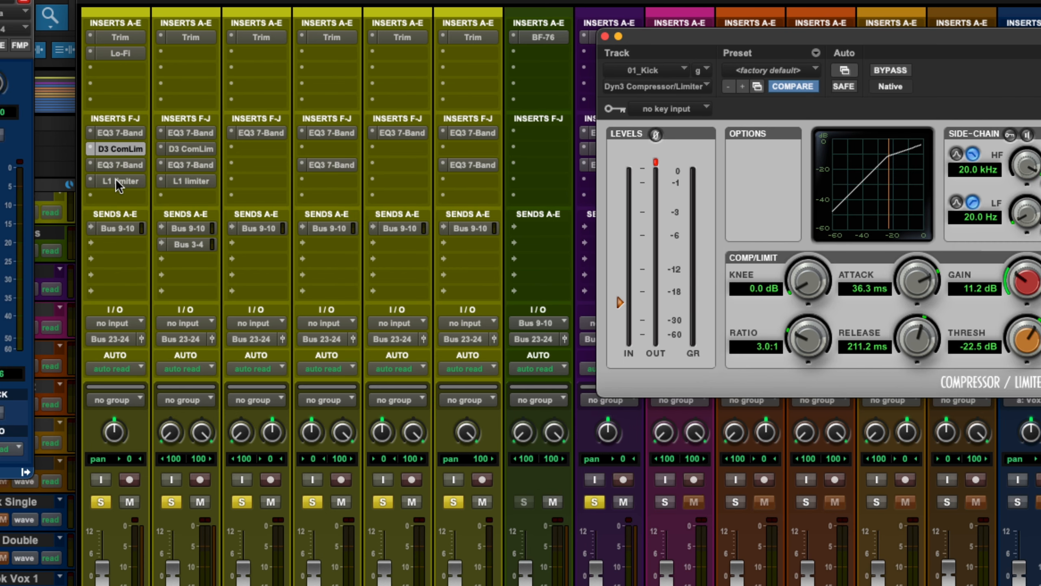
{"action": "left_click", "coordinate": [91, 180]}
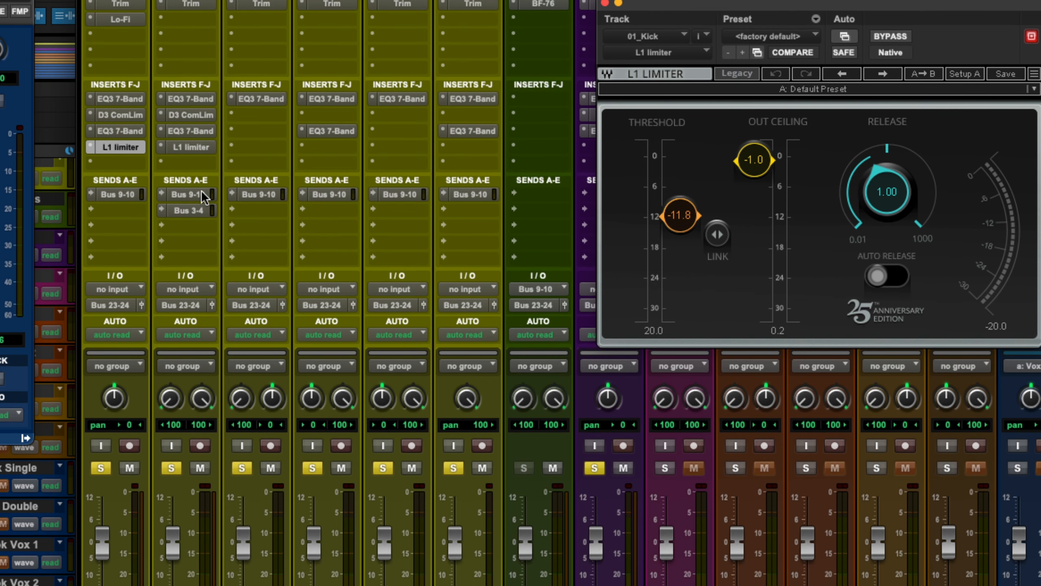
{"action": "left_click", "coordinate": [111, 192]}
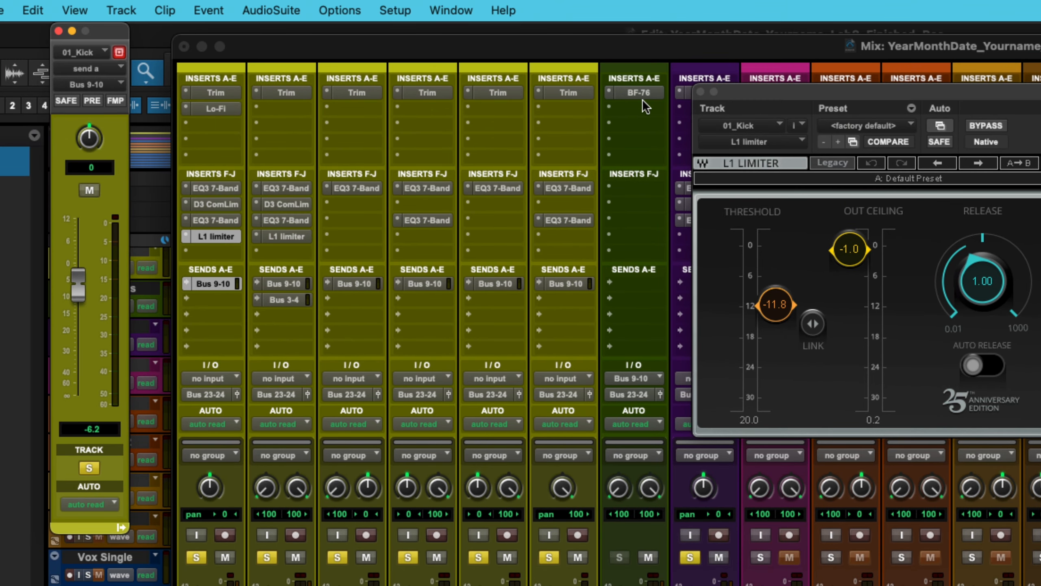
{"action": "left_click", "coordinate": [639, 91]}
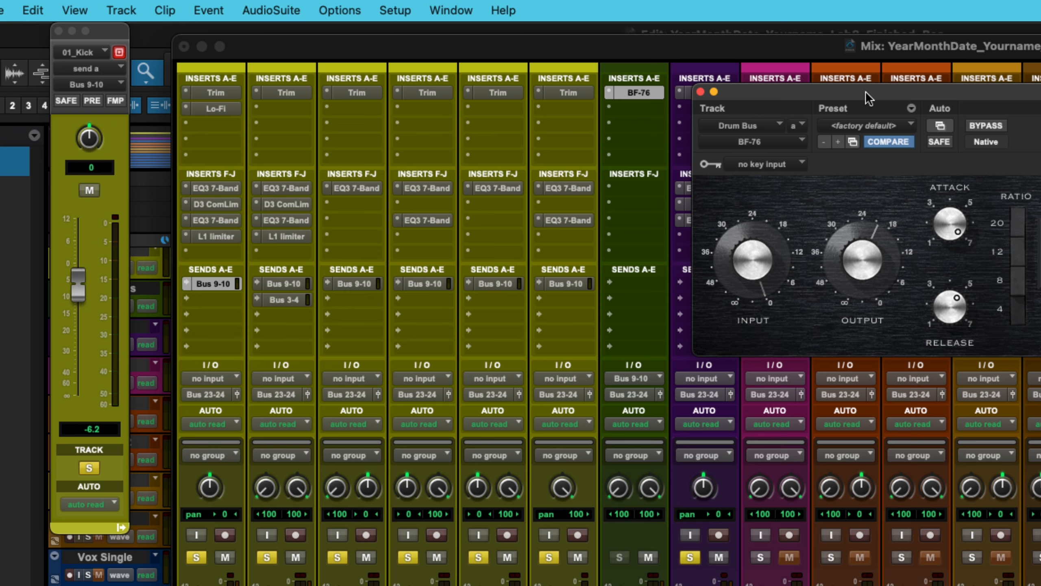
{"action": "left_click", "coordinate": [619, 51]}
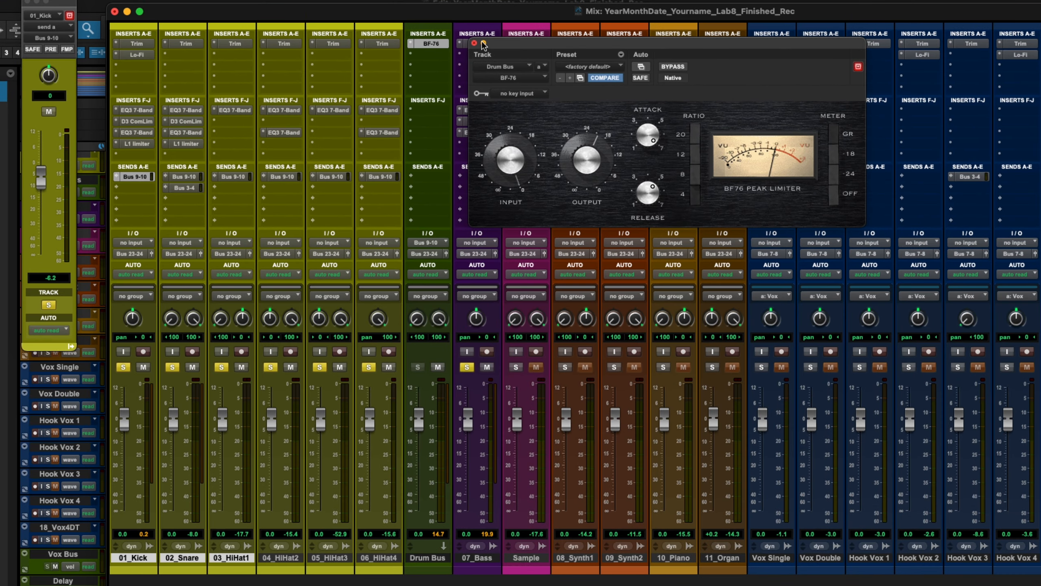
{"action": "left_click", "coordinate": [483, 43]}
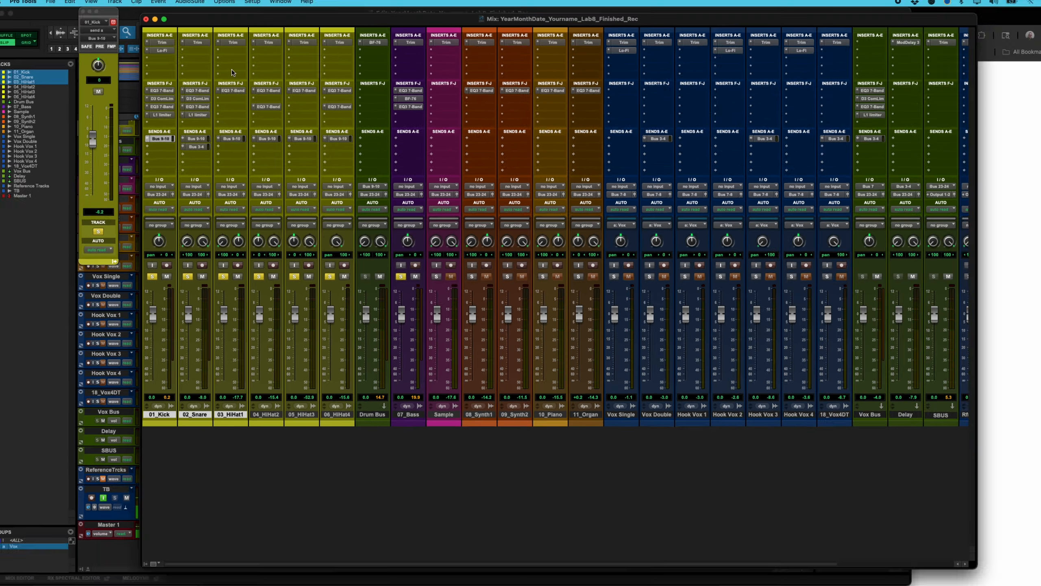
Switch to Chrome and read the Lab 8 instructions for the DrumBus BF76 settings and the kick and snare Bus 9-10 send levels.
{"action": "key", "text": "super+Tab"}
{"action": "scroll", "coordinate": [369, 202], "scroll_direction": "down", "scroll_amount": 2}
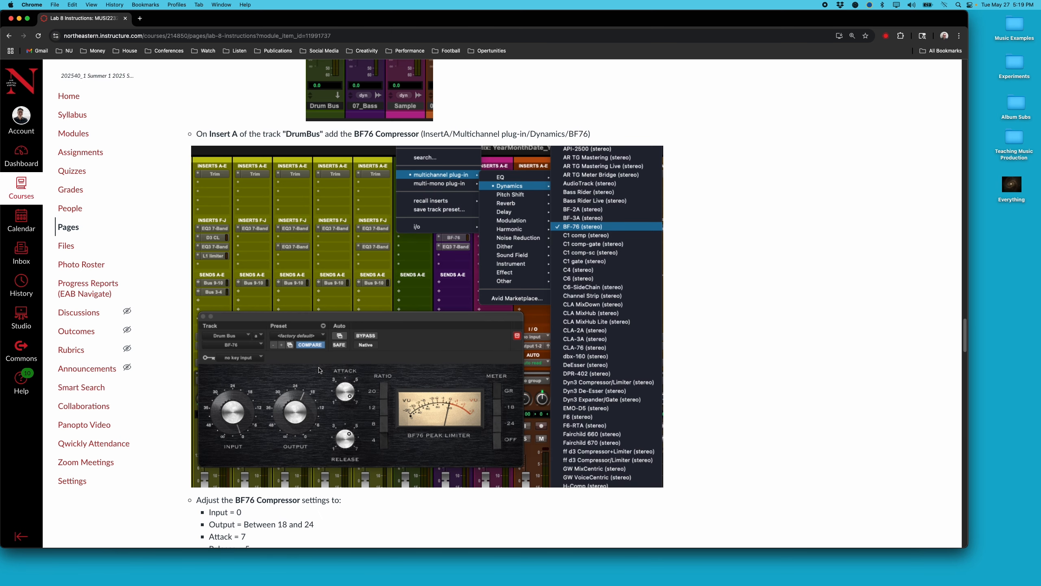
{"action": "scroll", "coordinate": [362, 304], "scroll_direction": "down", "scroll_amount": 4}
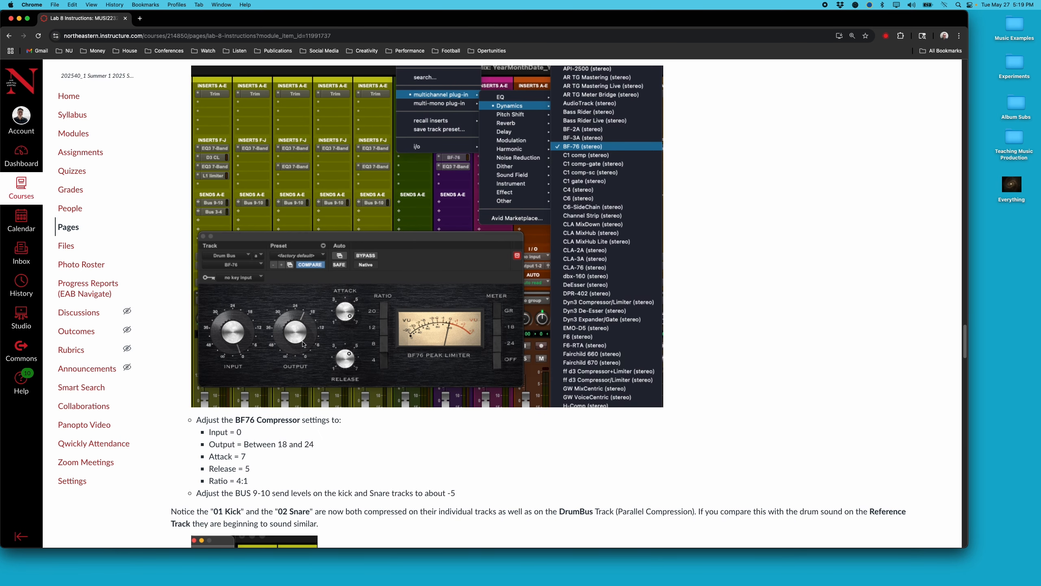
{"action": "scroll", "coordinate": [266, 355], "scroll_direction": "down", "scroll_amount": 1}
{"action": "scroll", "coordinate": [266, 355], "scroll_direction": "down", "scroll_amount": 3}
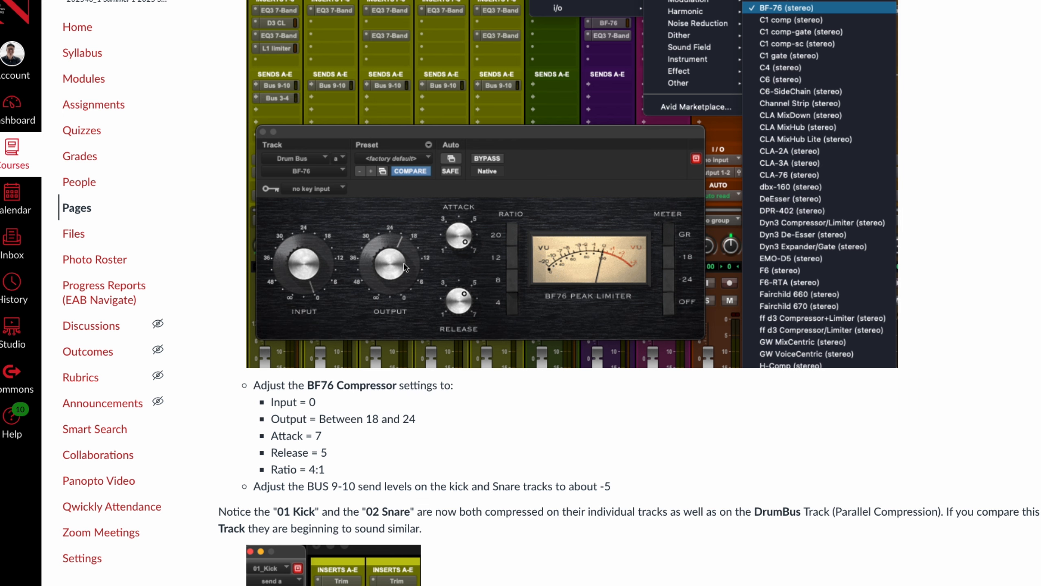
{"action": "scroll", "coordinate": [465, 380], "scroll_direction": "down", "scroll_amount": 10}
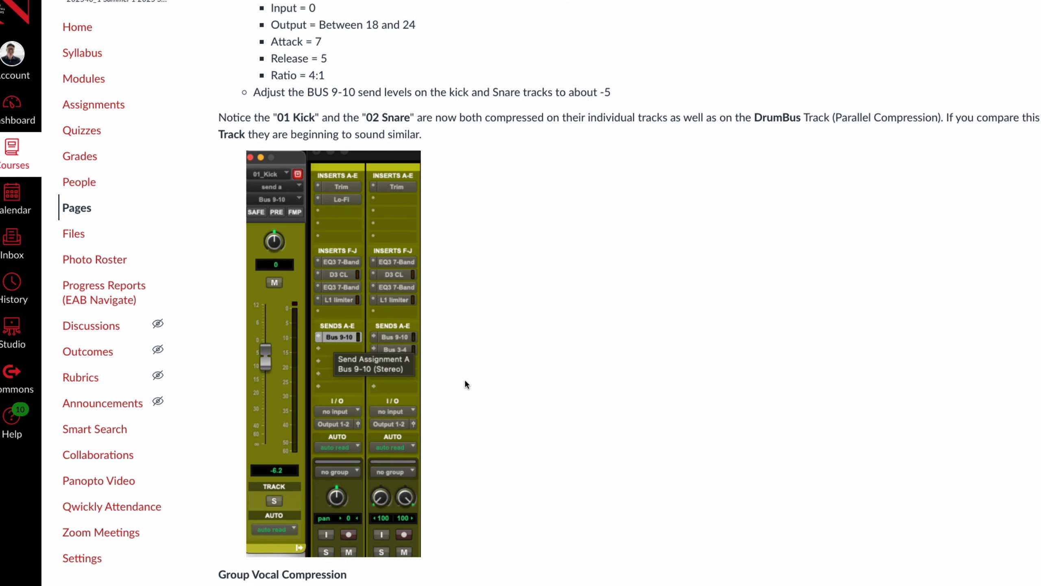
Read the Group Vocal Compression section on routing the Vox tracks to Bus 7-8 and activating the Vox Bus and Delay tracks.
{"action": "scroll", "coordinate": [466, 382], "scroll_direction": "down", "scroll_amount": 12}
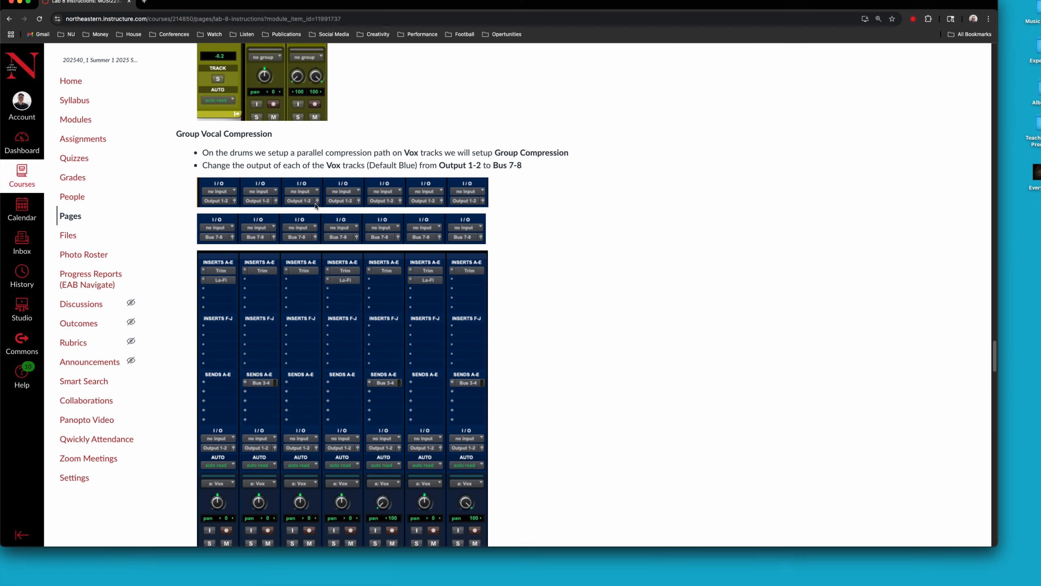
{"action": "scroll", "coordinate": [316, 205], "scroll_direction": "down", "scroll_amount": 10}
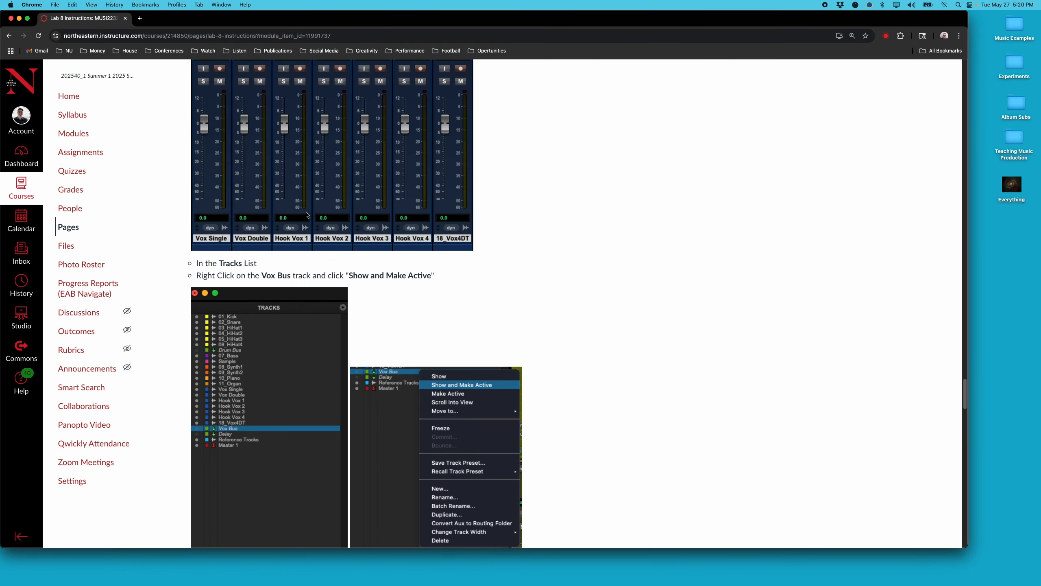
{"action": "scroll", "coordinate": [307, 215], "scroll_direction": "down", "scroll_amount": 10}
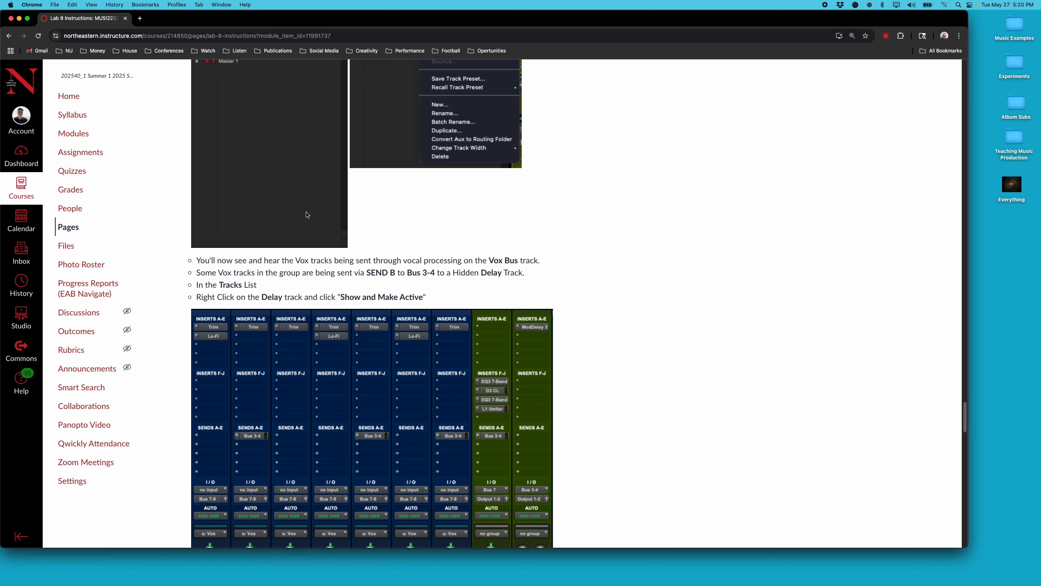
Return to Pro Tools, clear all solos, solo the grouped Vox tracks and listen to them, then stop playback.
{"action": "key", "text": "super+Tab"}
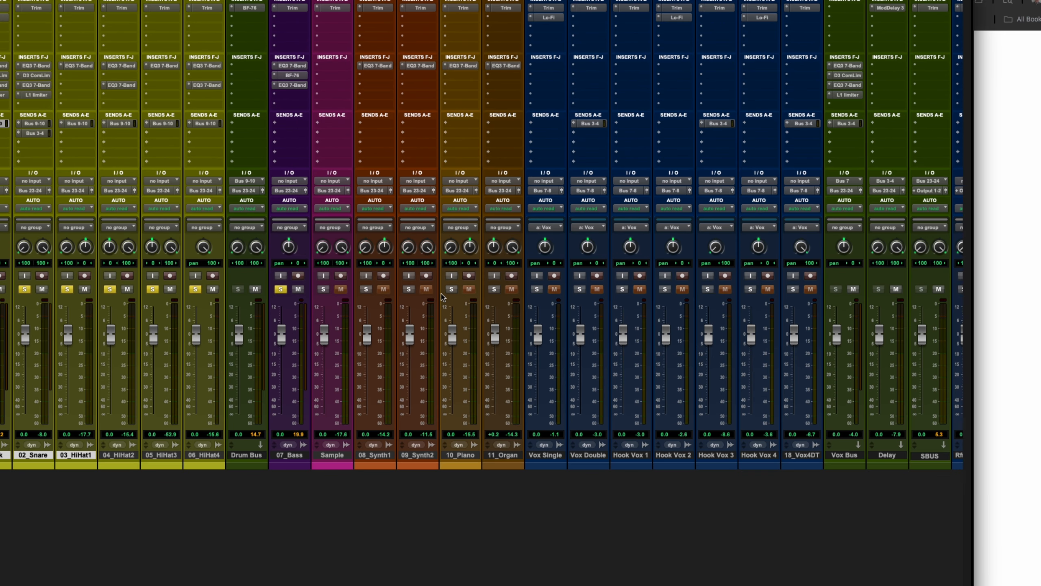
{"action": "left_click", "coordinate": [280, 289], "text": "alt"}
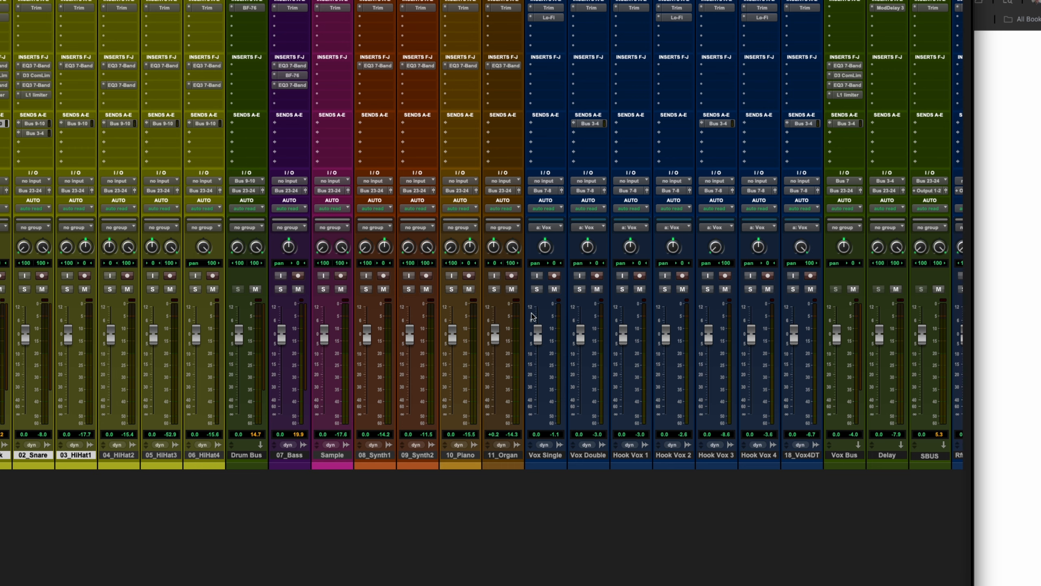
{"action": "left_click", "coordinate": [536, 289]}
{"action": "key", "text": "space"}
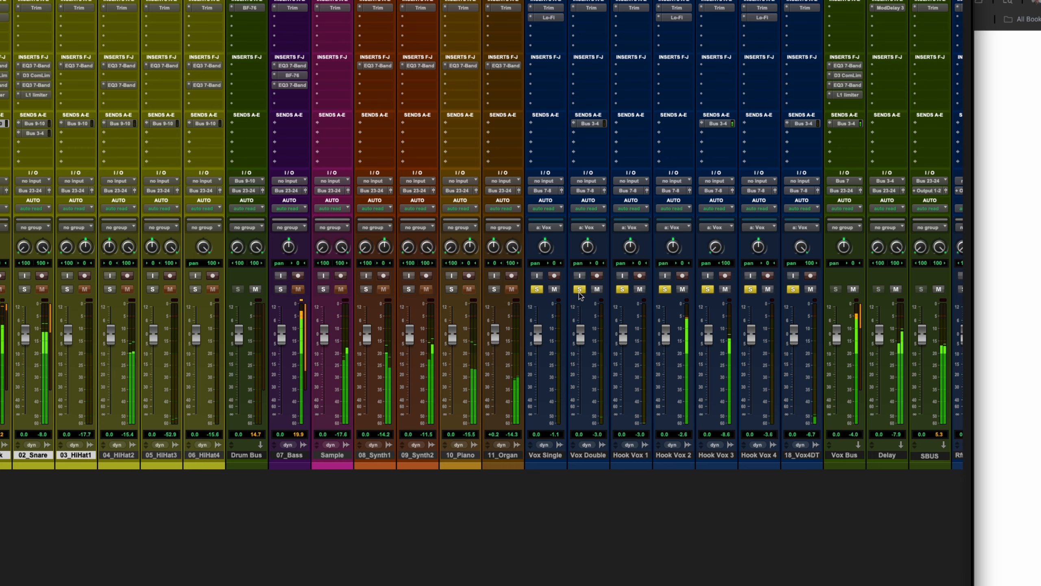
{"action": "mouse_move", "coordinate": [613, 3]}
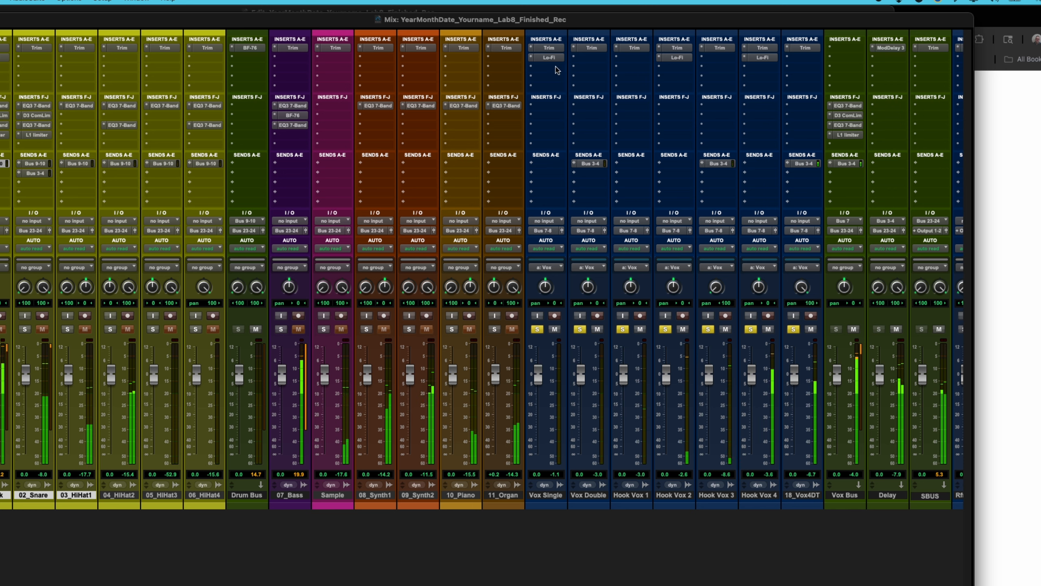
{"action": "key", "text": "space"}
Inspect the L1 limiter on the Vox Bus and the Lo-Fi insert on Vox Single, keeping the plug-in window clear of the vocal tracks.
{"action": "left_click", "coordinate": [847, 135]}
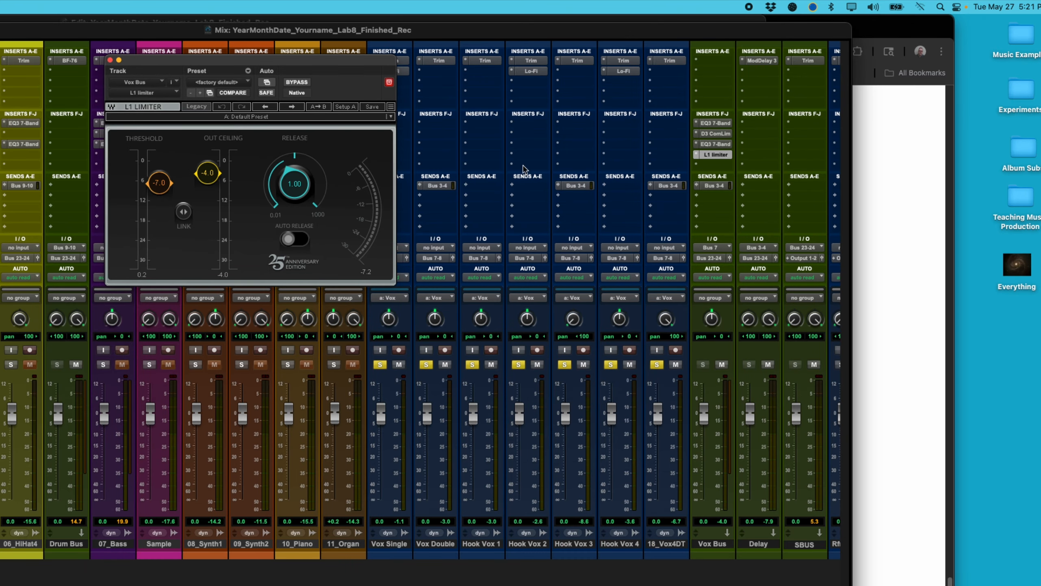
{"action": "left_click_drag", "start_coordinate": [335, 62], "coordinate": [198, 64]}
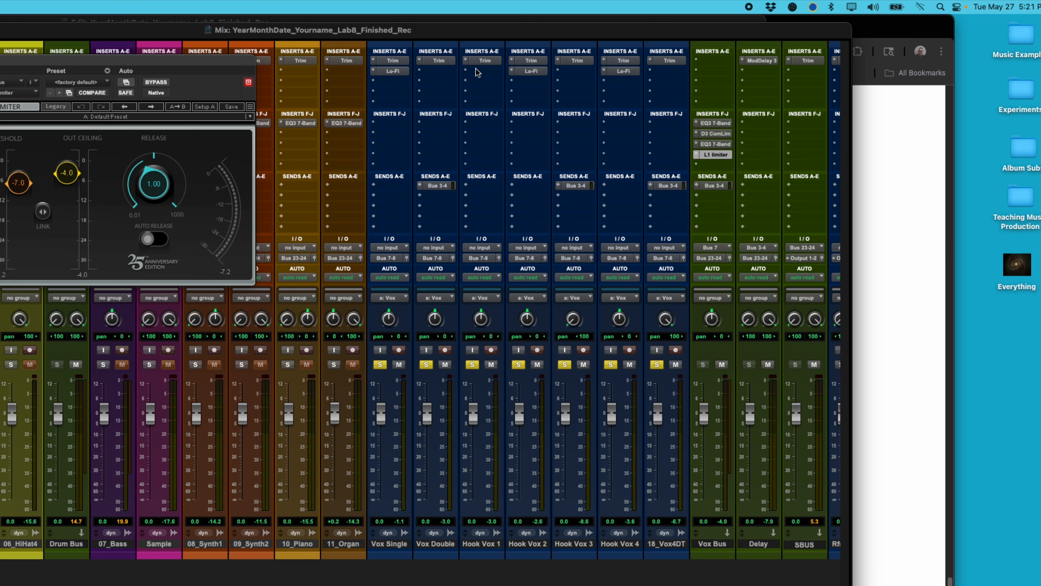
{"action": "left_click", "coordinate": [392, 70]}
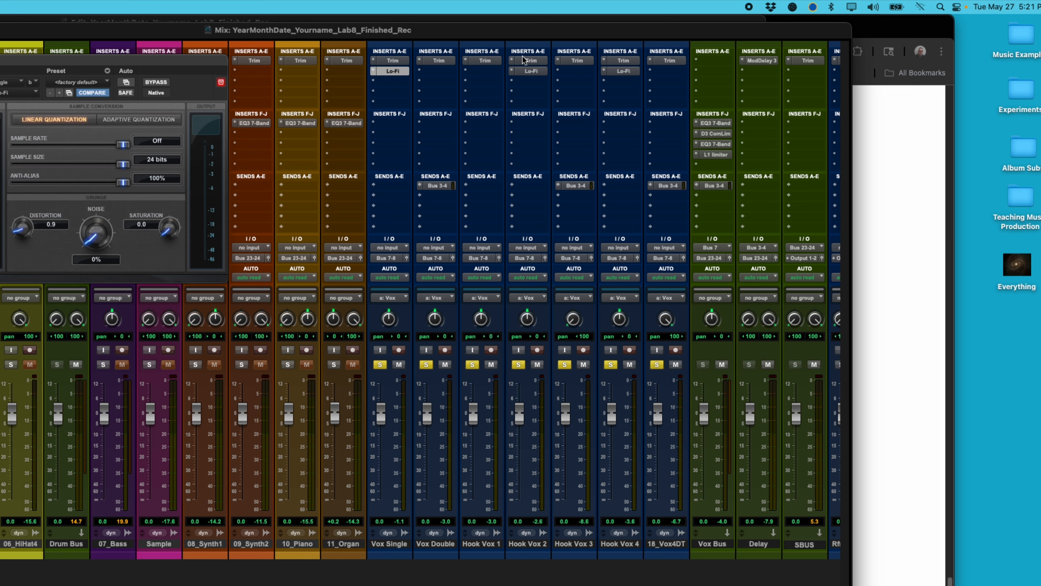
Inspect the Trim inserts on the vocal tracks one by one, from Vox Single through 18_Vox4DT.
{"action": "left_click", "coordinate": [401, 61]}
{"action": "left_click", "coordinate": [447, 60]}
{"action": "left_click", "coordinate": [483, 60]}
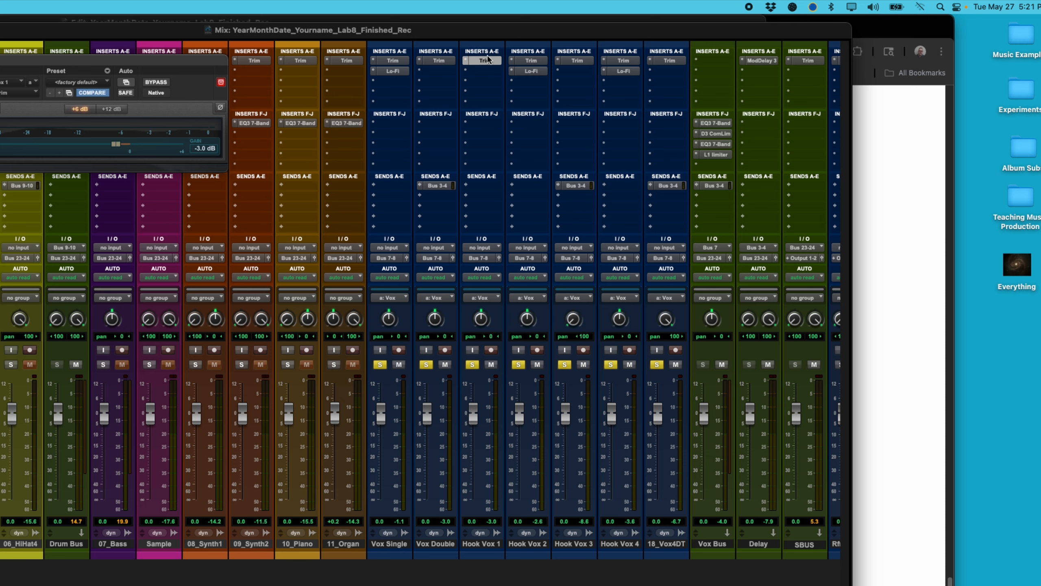
{"action": "left_click", "coordinate": [526, 60]}
{"action": "left_click", "coordinate": [578, 60]}
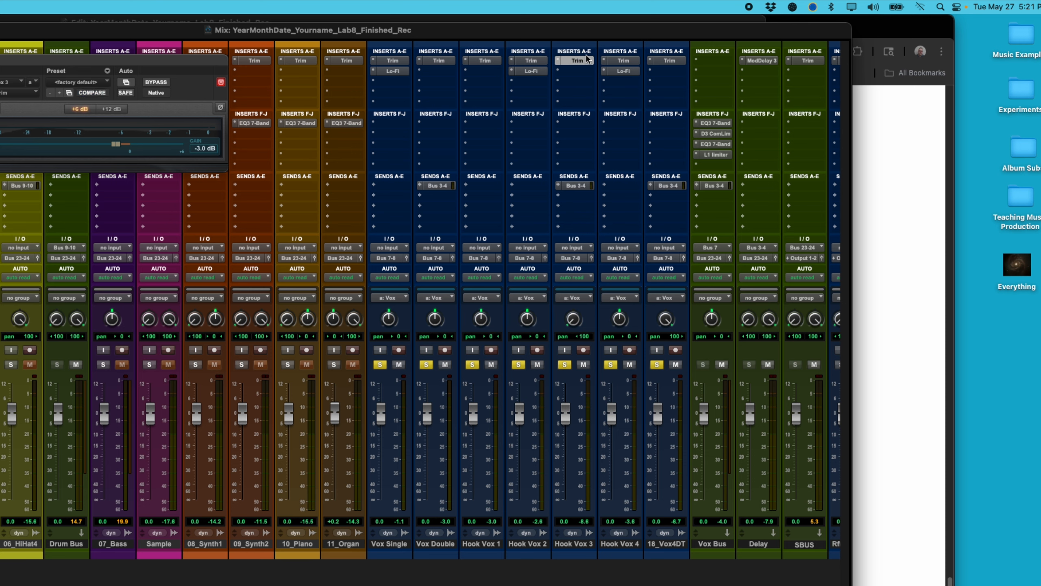
{"action": "left_click", "coordinate": [624, 60]}
{"action": "left_click", "coordinate": [679, 61]}
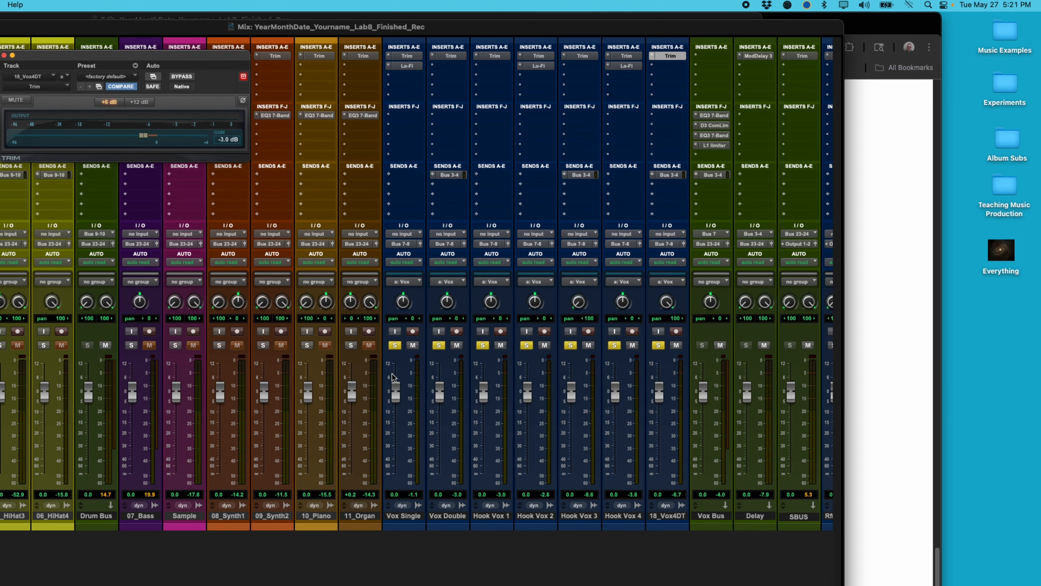
Clear the solo on the grouped Vox tracks and open the Bus 3-4 send on Vox Double.
{"action": "left_click", "coordinate": [394, 346]}
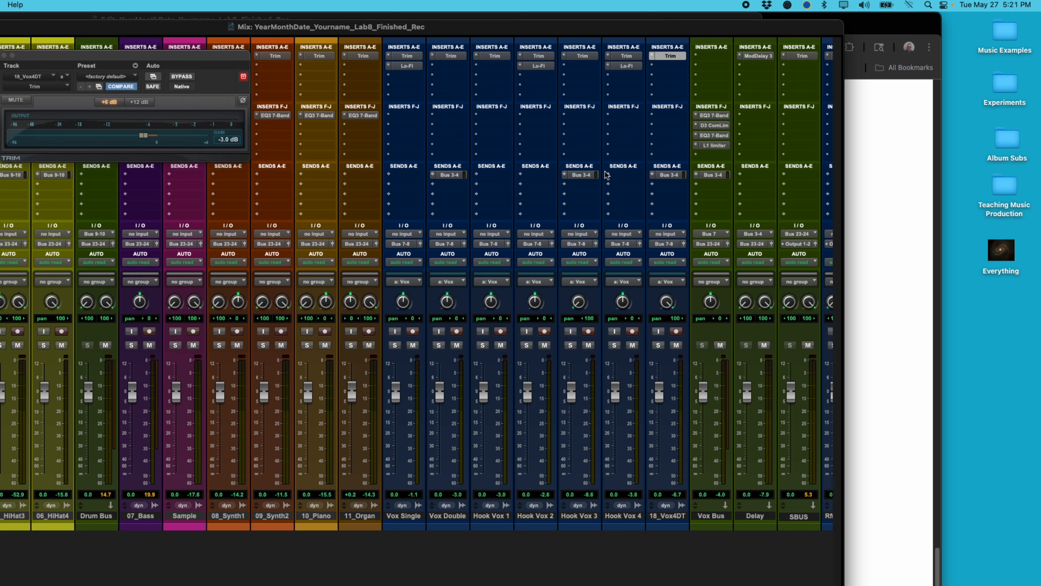
{"action": "left_click", "coordinate": [441, 177]}
{"action": "scroll", "coordinate": [474, 275], "scroll_direction": "right", "scroll_amount": 5}
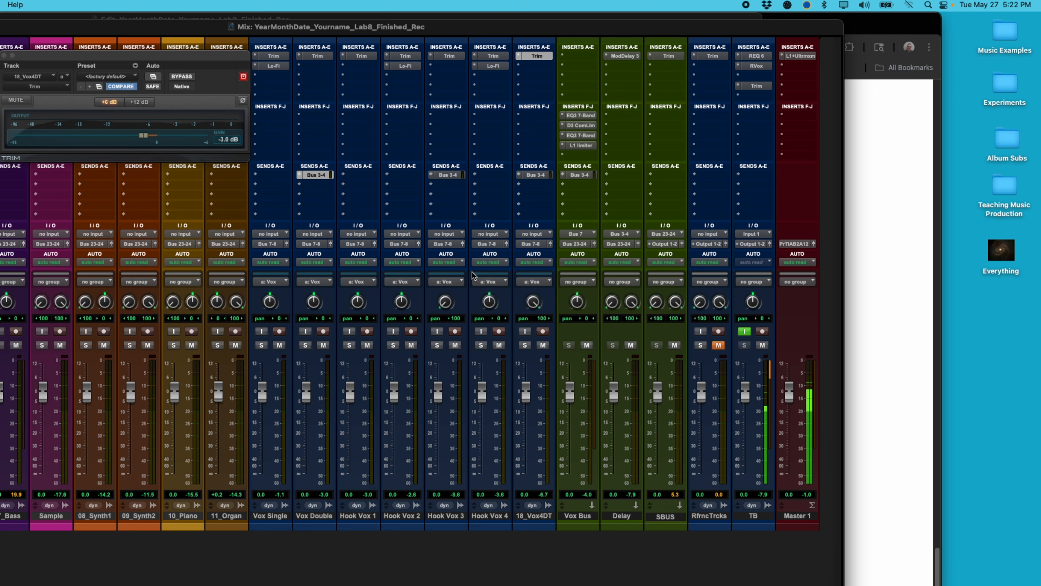
{"action": "scroll", "coordinate": [474, 275], "scroll_direction": "left", "scroll_amount": 2}
{"action": "scroll", "coordinate": [474, 275], "scroll_direction": "left", "scroll_amount": 2}
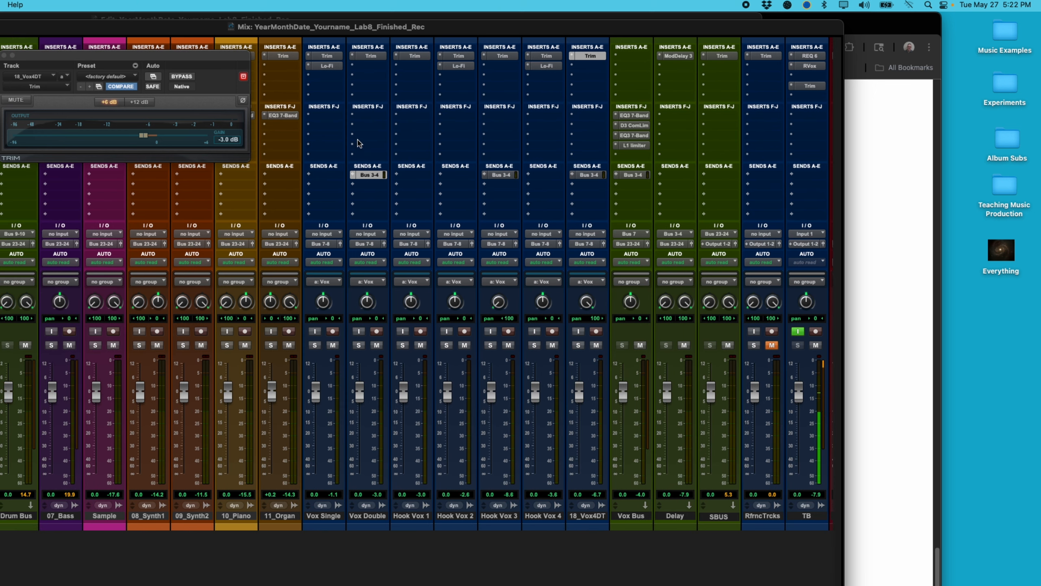
{"action": "scroll", "coordinate": [365, 195], "scroll_direction": "left", "scroll_amount": 4}
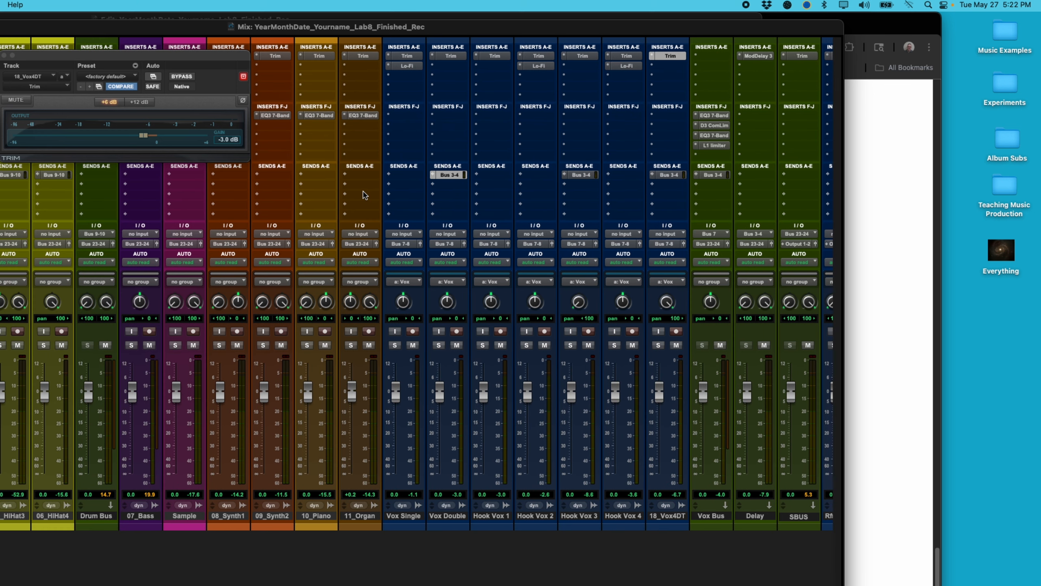
Switch to Chrome and read the lab instructions on the Bus 3-4 sends and on showing and activating the Delay track.
{"action": "left_click", "coordinate": [878, 260]}
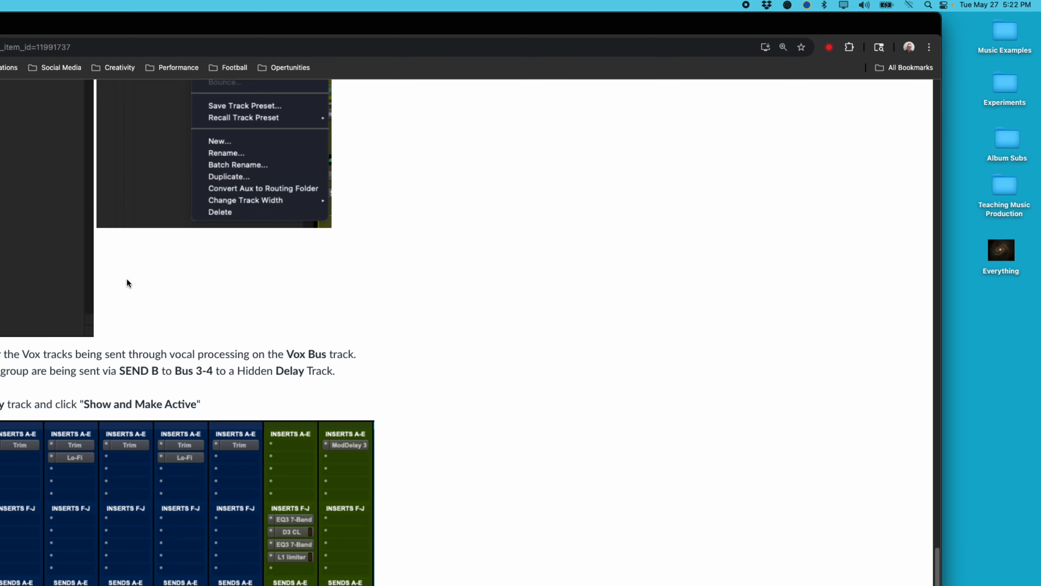
{"action": "scroll", "coordinate": [528, 389], "scroll_direction": "down", "scroll_amount": 7}
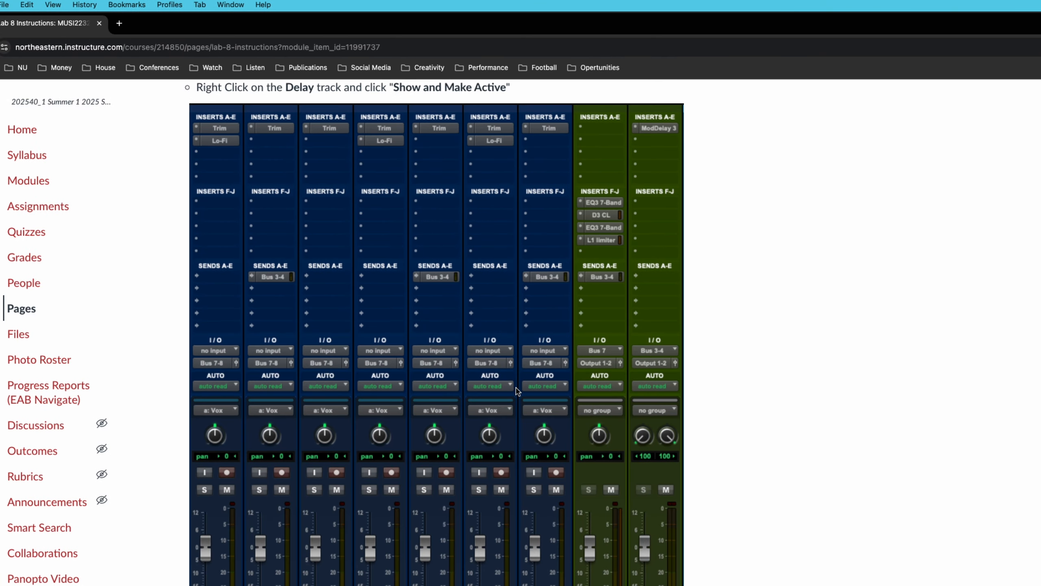
{"action": "scroll", "coordinate": [517, 390], "scroll_direction": "up", "scroll_amount": 3}
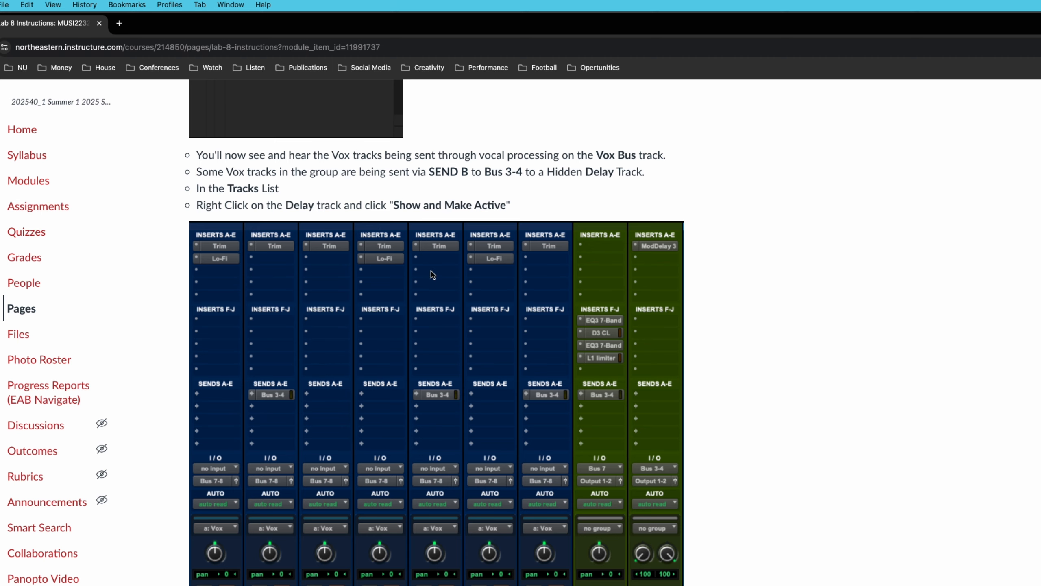
Return to Pro Tools, hide the Delay track and make it inactive, and use the Tracks list to show and reactivate it.
{"action": "key", "text": "super+Tab"}
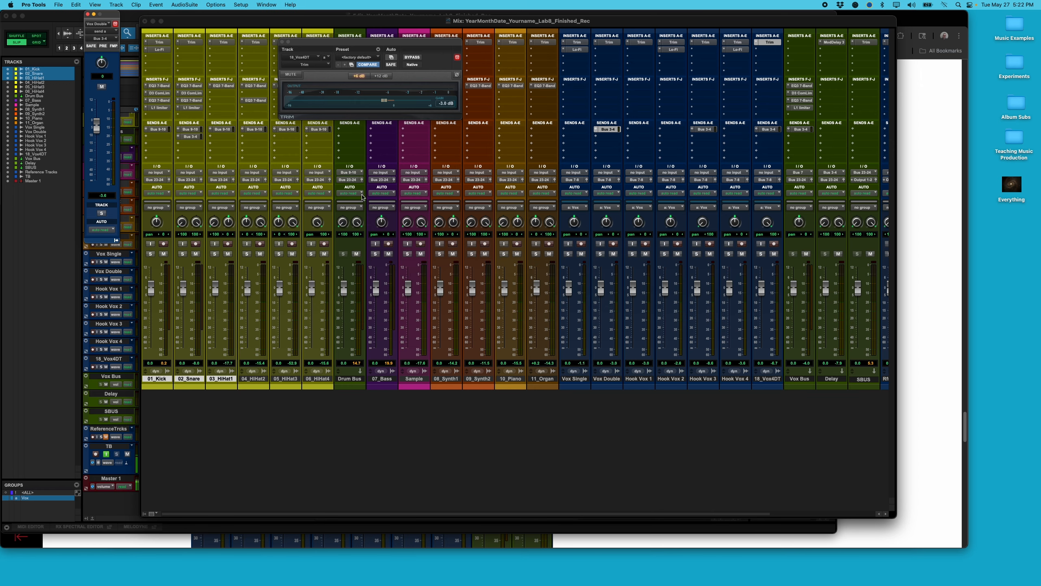
{"action": "key", "text": "super+equal"}
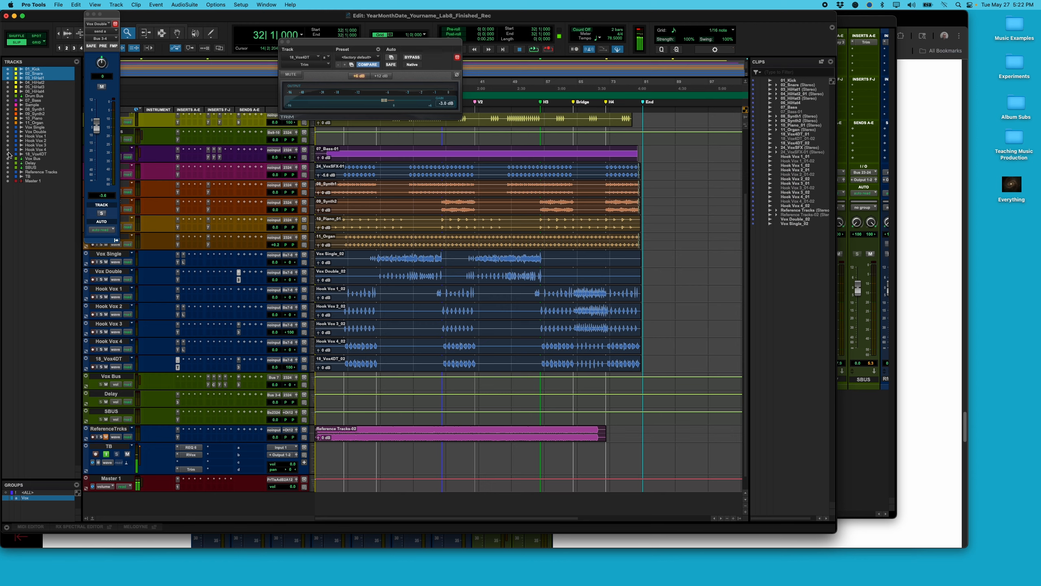
{"action": "key", "text": "super+equal"}
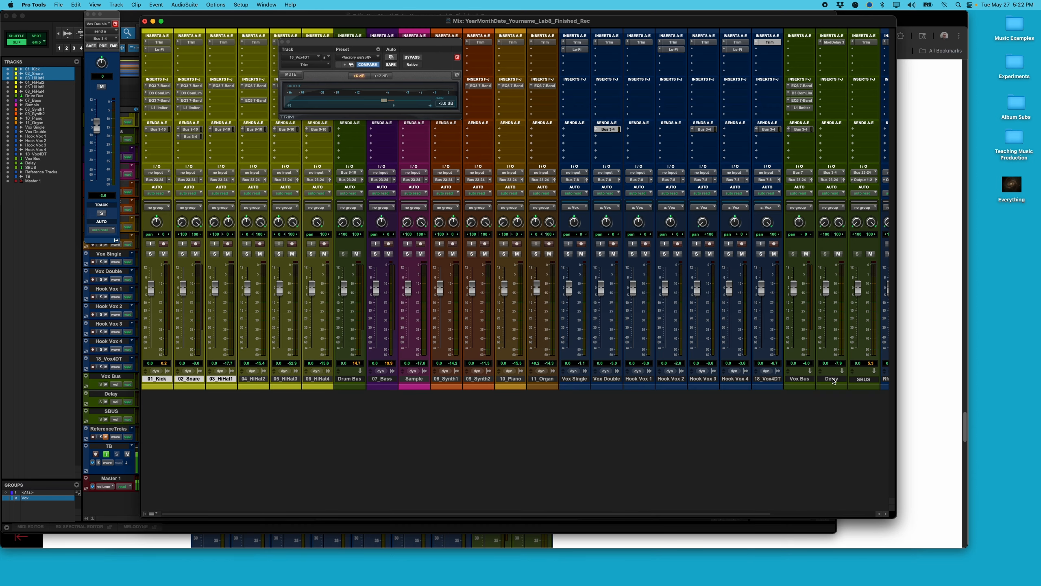
{"action": "left_click", "coordinate": [832, 381]}
{"action": "right_click", "coordinate": [832, 381]}
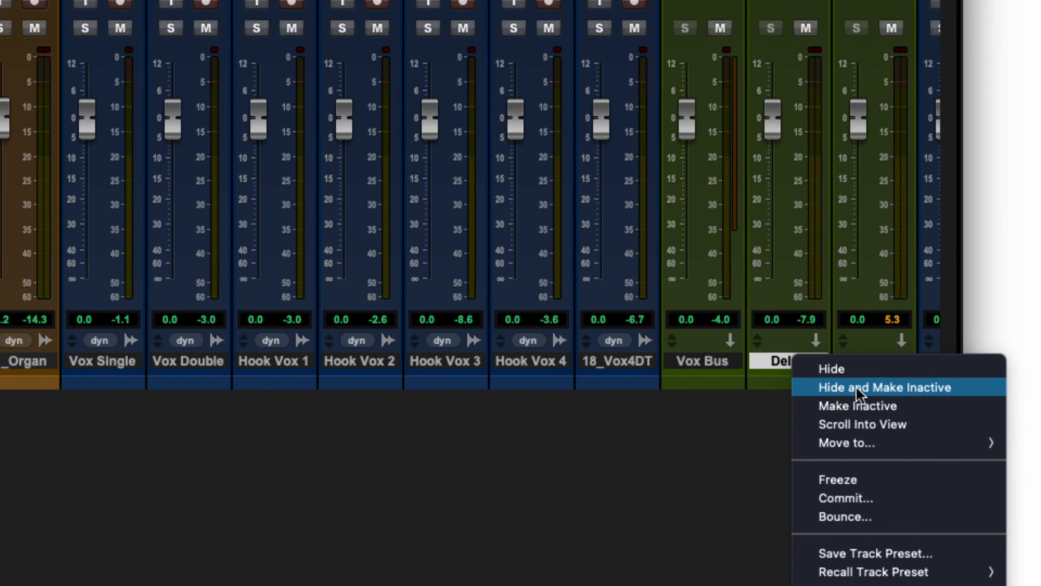
{"action": "left_click", "coordinate": [857, 389]}
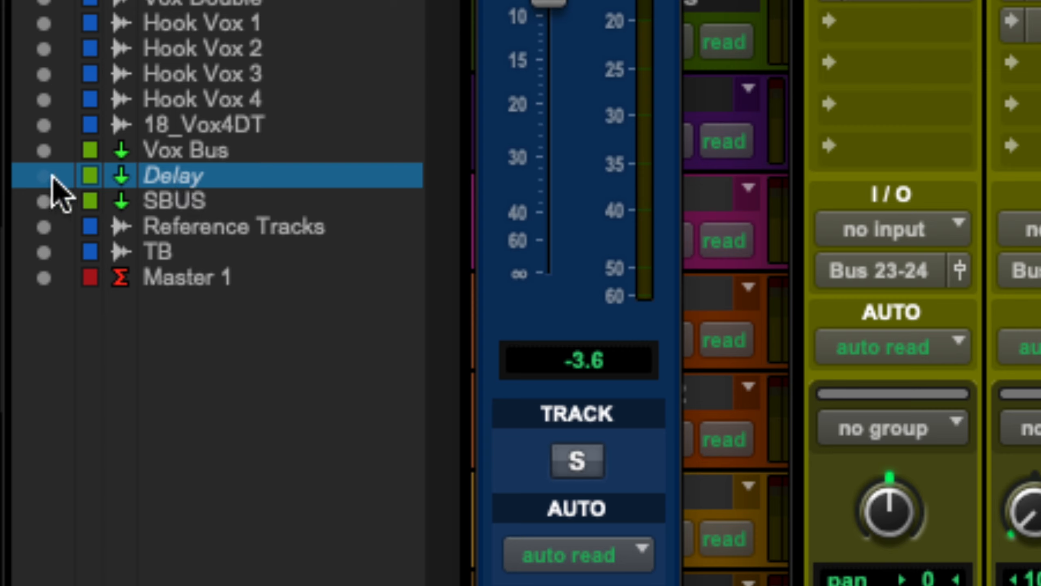
{"action": "right_click", "coordinate": [172, 177]}
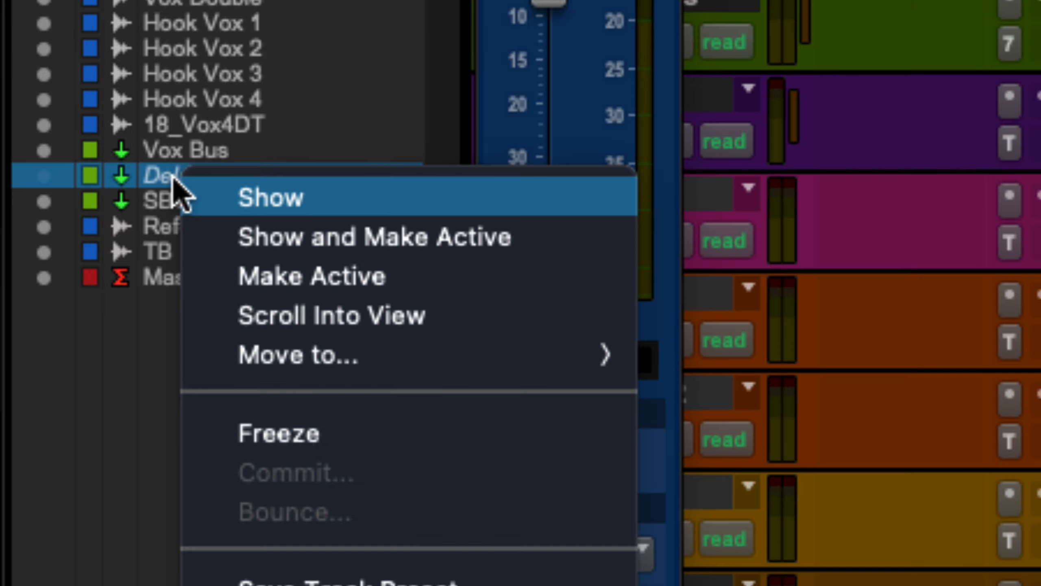
{"action": "left_click", "coordinate": [298, 238]}
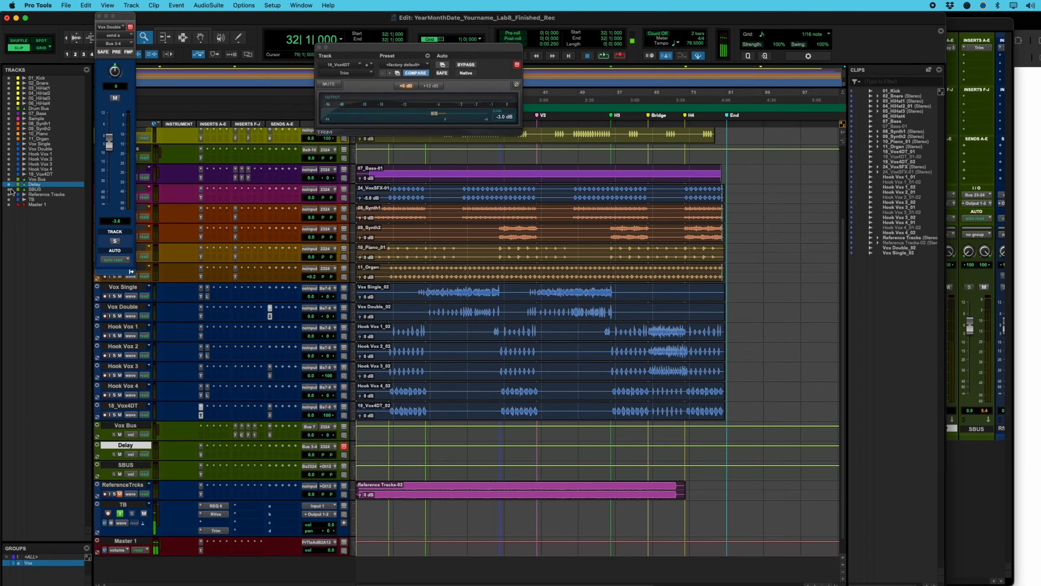
Open the Mod Delay III insert on the Delay track in the Mix window to examine its settings.
{"action": "key", "text": "super+equal"}
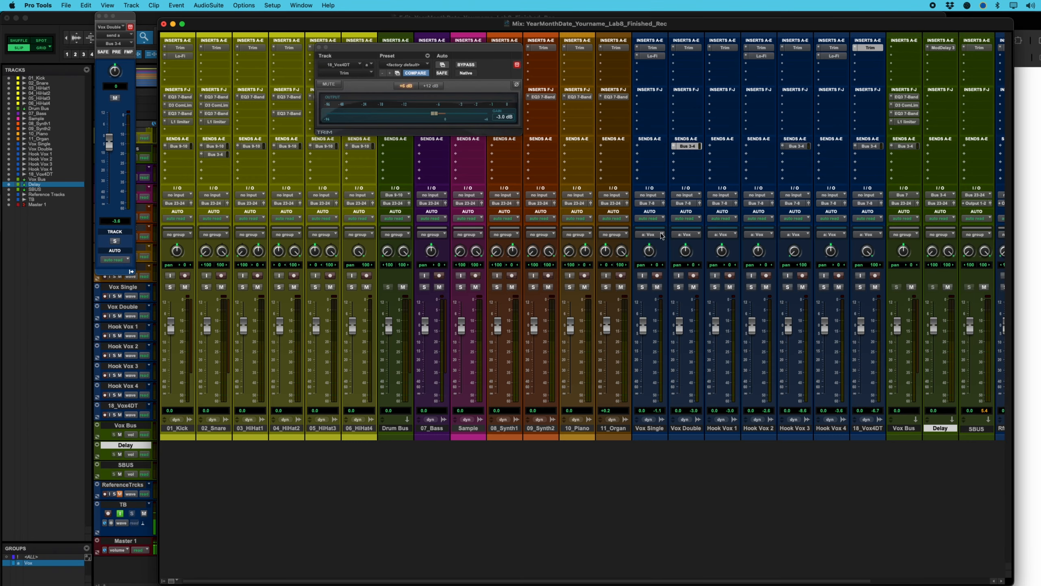
{"action": "scroll", "coordinate": [661, 236], "scroll_direction": "right", "scroll_amount": 4}
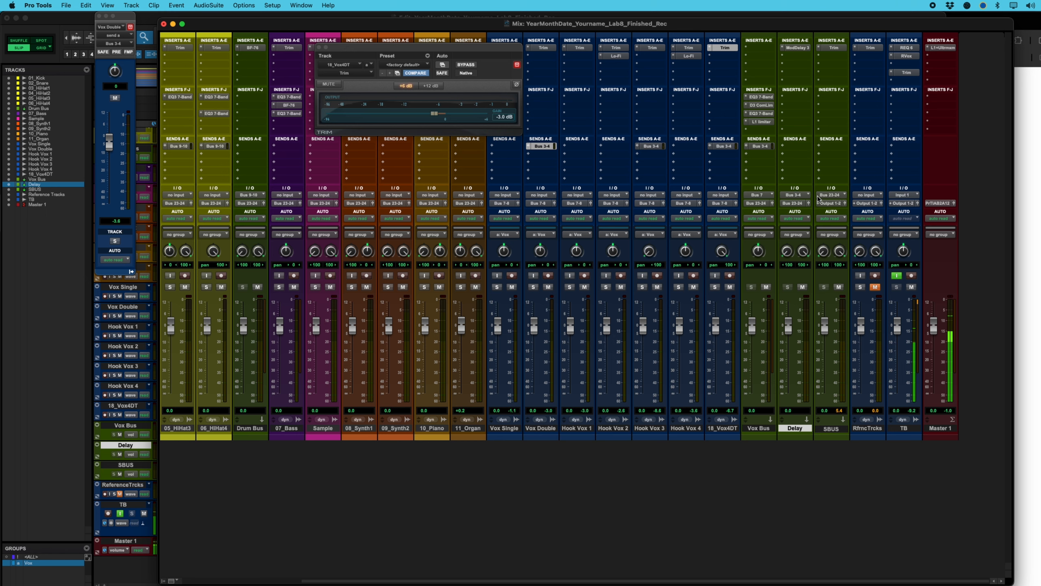
{"action": "left_click", "coordinate": [796, 47]}
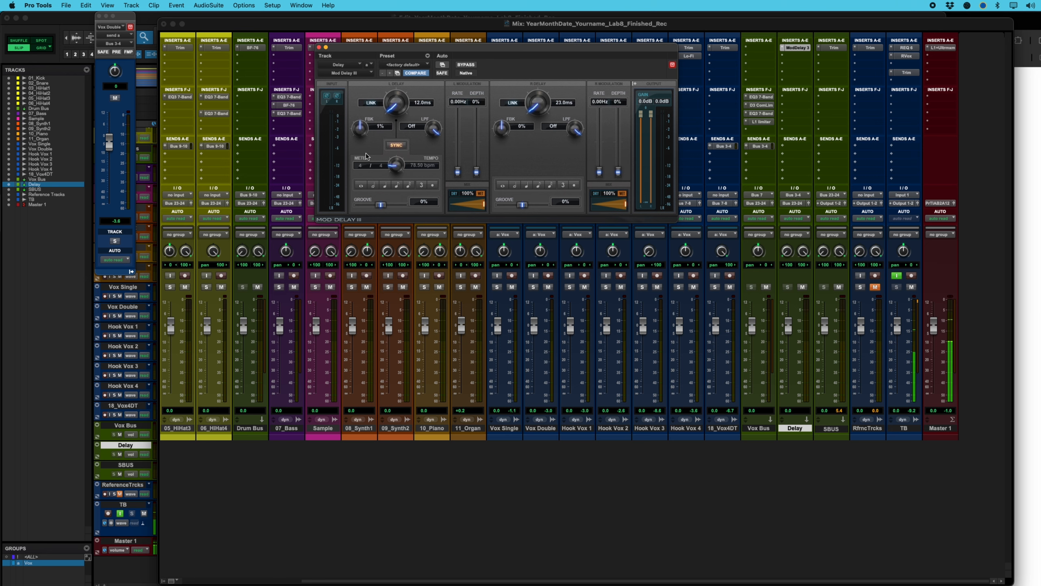
Switch to Chrome and read the Stereo Bus Compression instructions for the Master Fader, continuing to the Write-Up and Bounce the Mix sections.
{"action": "left_click", "coordinate": [1030, 261]}
{"action": "scroll", "coordinate": [285, 236], "scroll_direction": "down", "scroll_amount": 15}
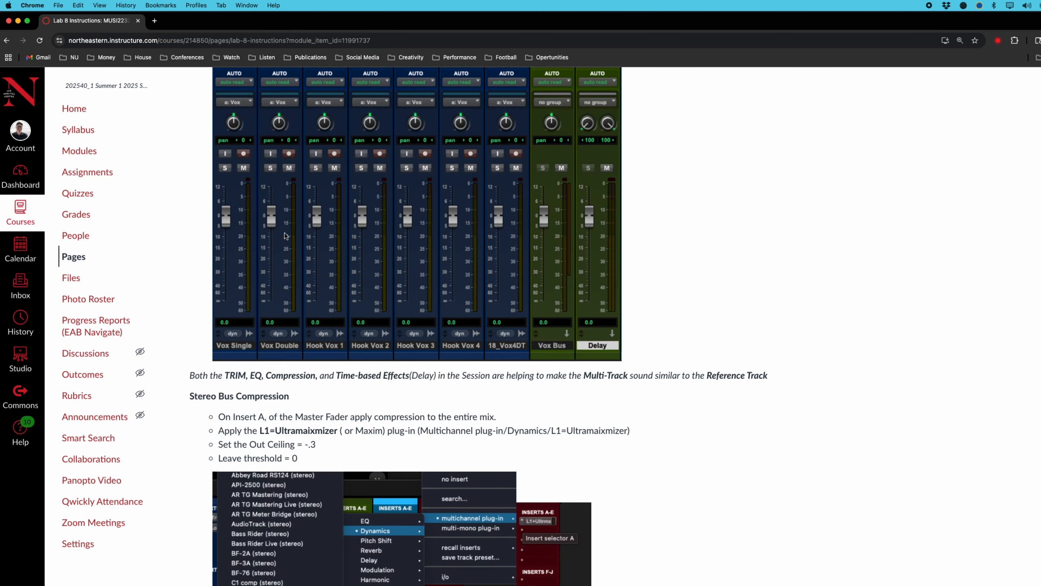
{"action": "scroll", "coordinate": [285, 236], "scroll_direction": "down", "scroll_amount": 2}
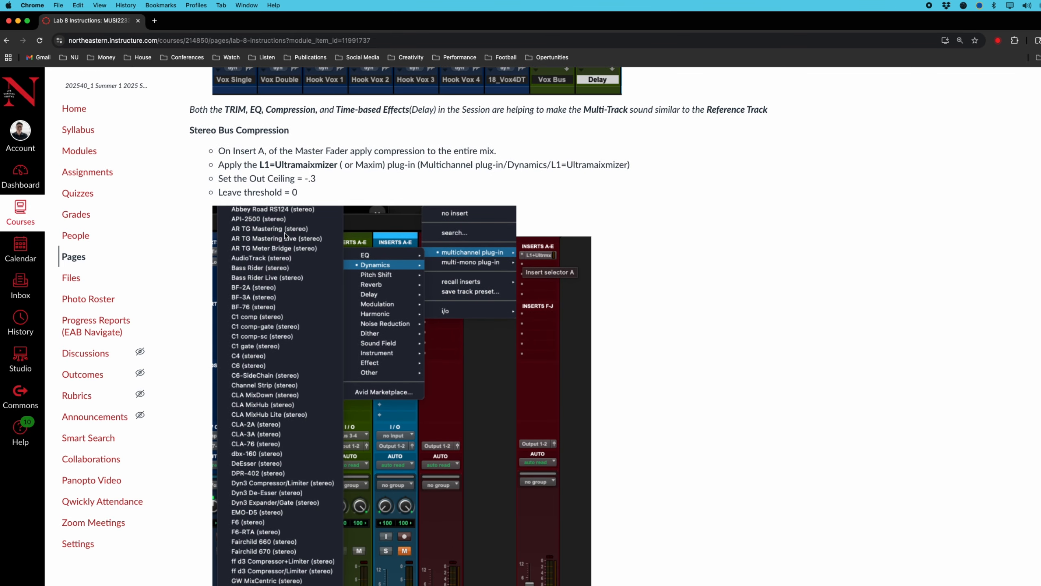
{"action": "scroll", "coordinate": [284, 233], "scroll_direction": "down", "scroll_amount": 5}
{"action": "scroll", "coordinate": [285, 235], "scroll_direction": "down", "scroll_amount": 9}
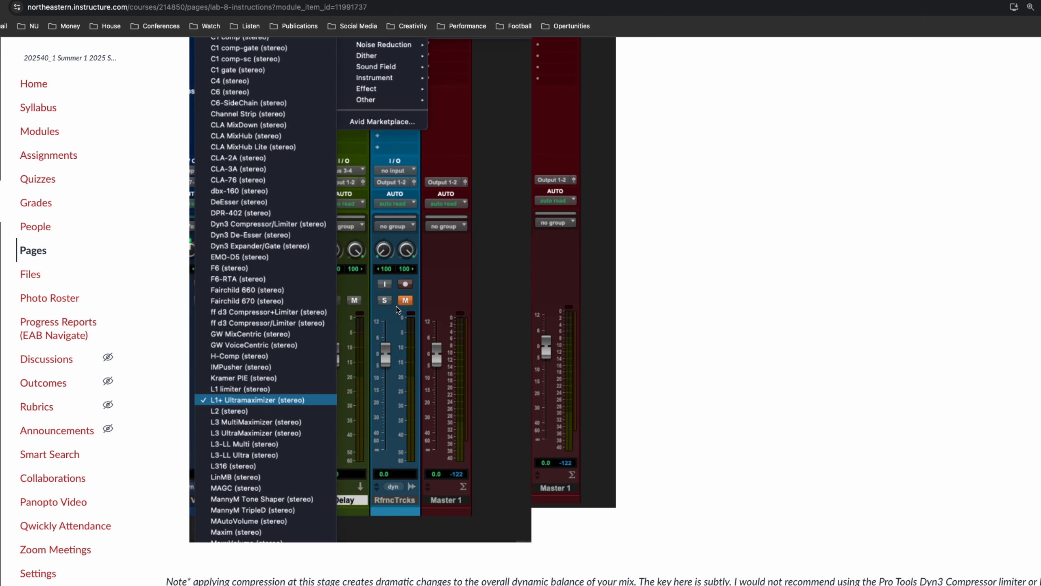
{"action": "scroll", "coordinate": [396, 306], "scroll_direction": "down", "scroll_amount": 10}
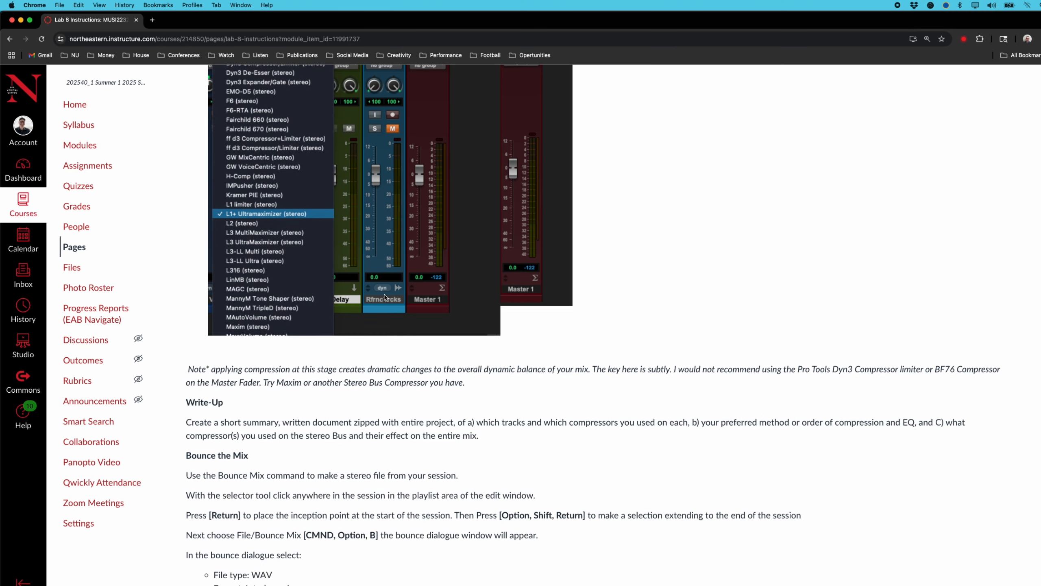
{"action": "scroll", "coordinate": [385, 296], "scroll_direction": "down", "scroll_amount": 8}
Return to Pro Tools and inspect the L1 Ultramaximizer on Master 1, placing its window beside the master track.
{"action": "key", "text": "super+Tab"}
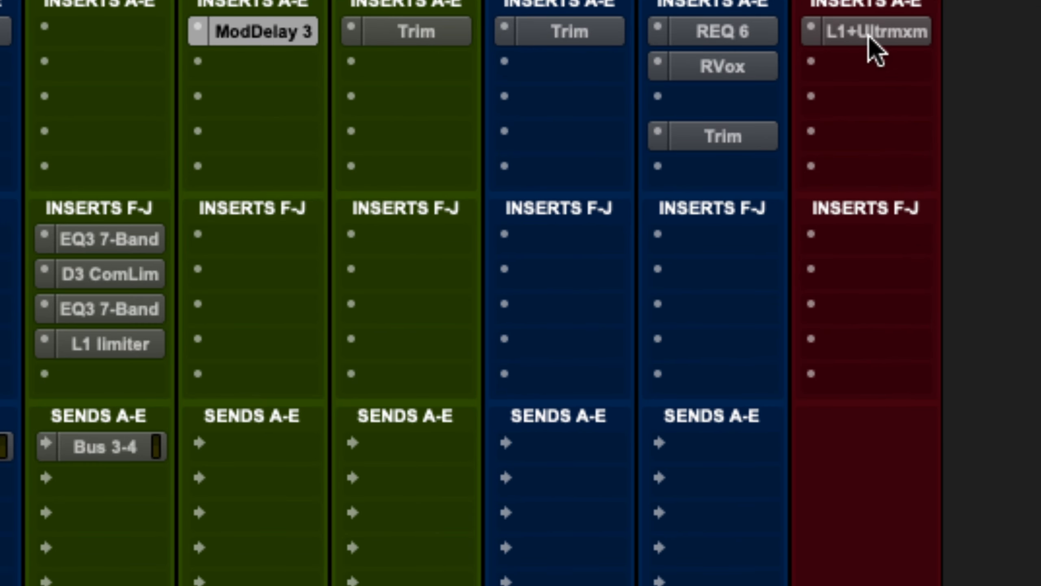
{"action": "left_click", "coordinate": [883, 38]}
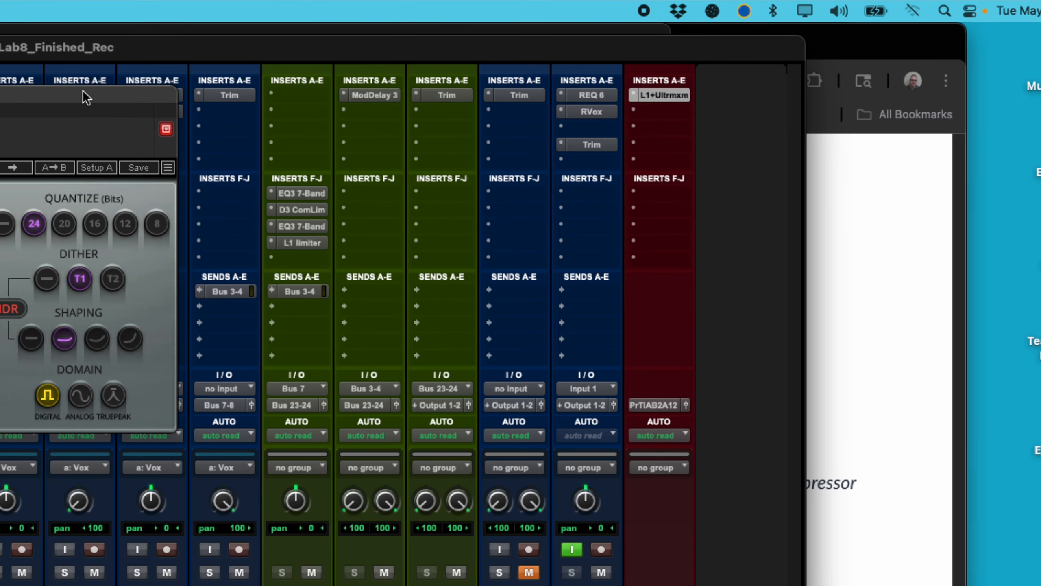
{"action": "left_click_drag", "start_coordinate": [82, 89], "coordinate": [676, 109]}
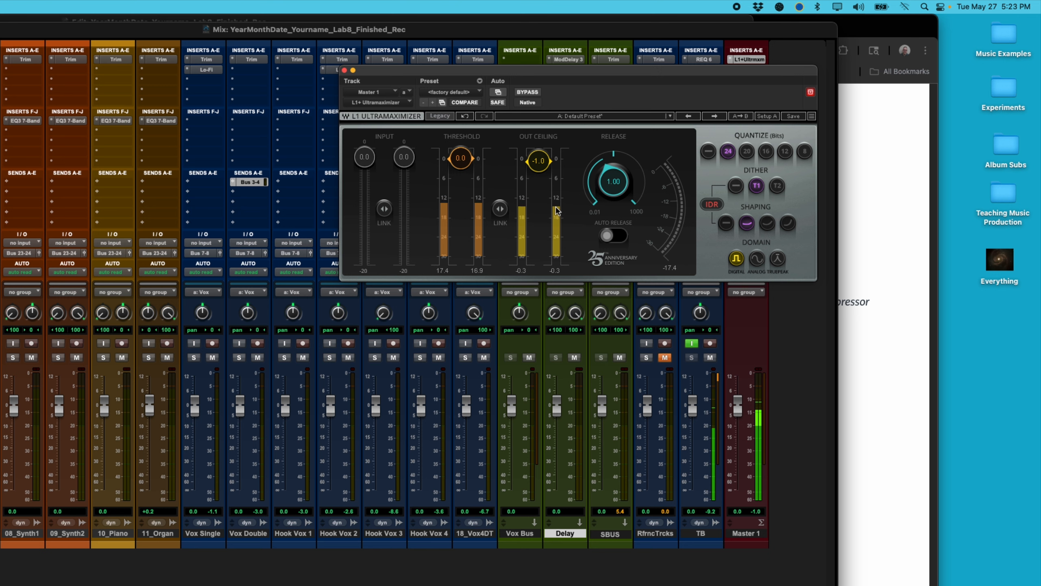
Replace the L1 Ultramaximizer on Insert A of Master 1 with the multichannel Maxim (stereo) dynamics plug-in.
{"action": "left_click", "coordinate": [730, 60]}
{"action": "mouse_move", "coordinate": [776, 59]}
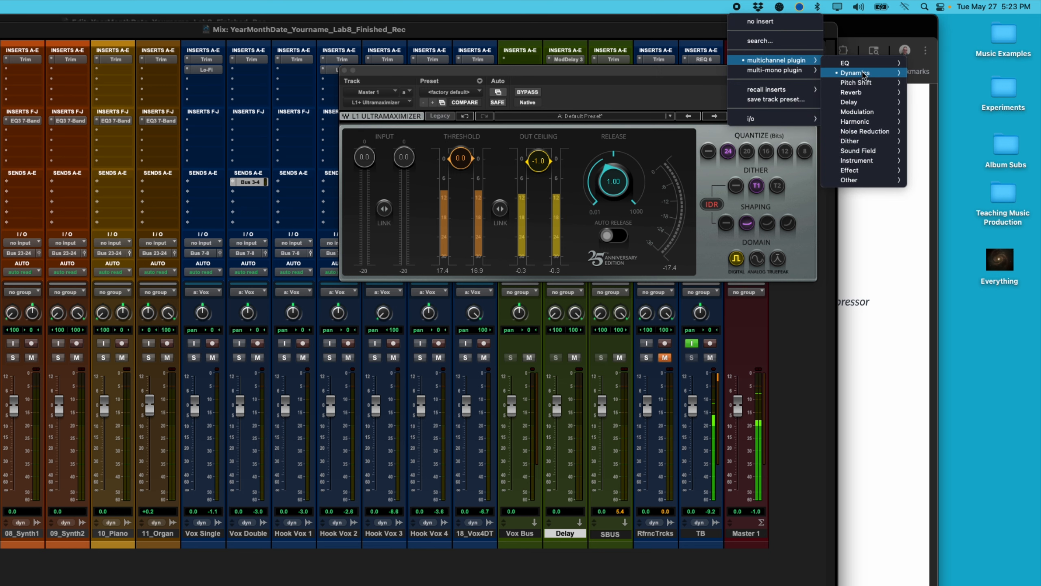
{"action": "mouse_move", "coordinate": [863, 74]}
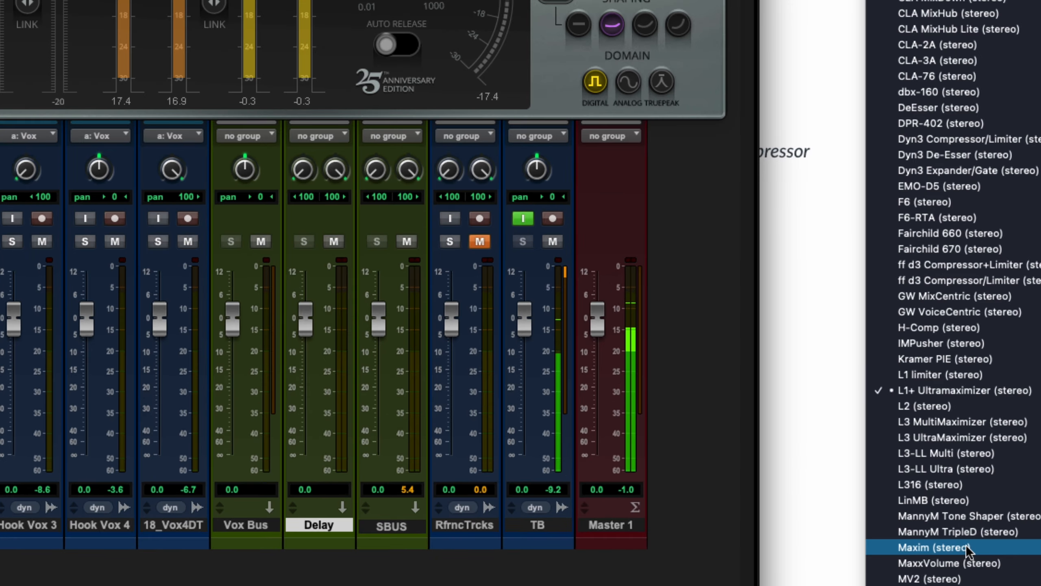
{"action": "left_click", "coordinate": [968, 548]}
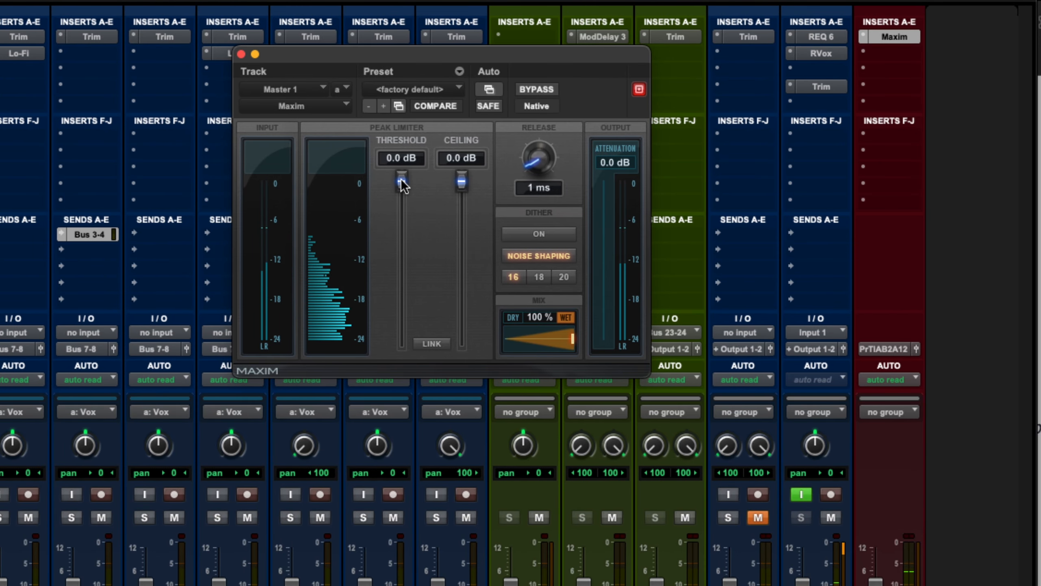
Set Maxim's ceiling to -1.0 dB, try its threshold fader ending at 0.0 dB, and close the plug-in window.
{"action": "left_click", "coordinate": [454, 159]}
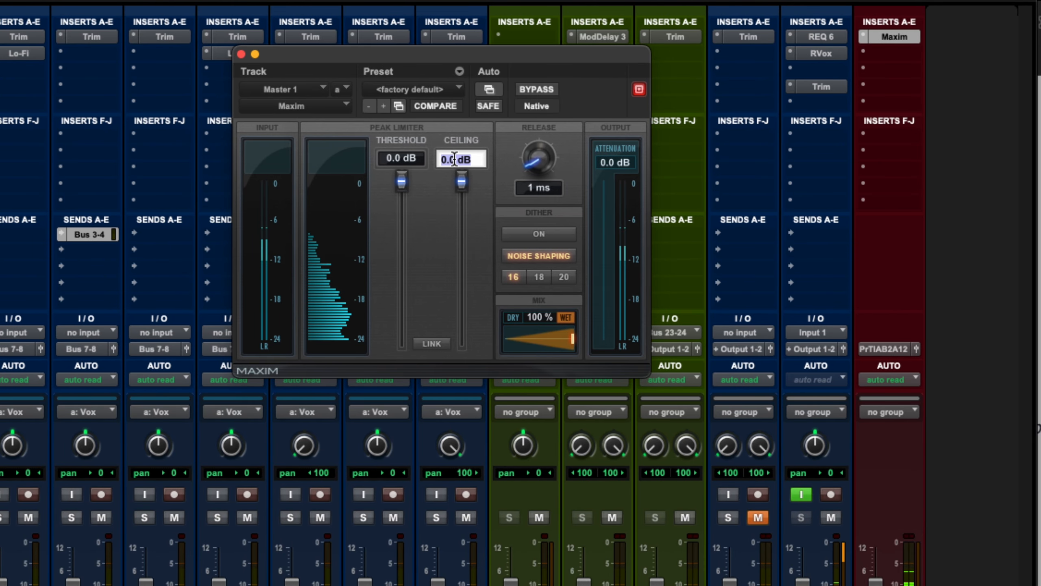
{"action": "type", "text": "-1"}
{"action": "key", "text": "Return"}
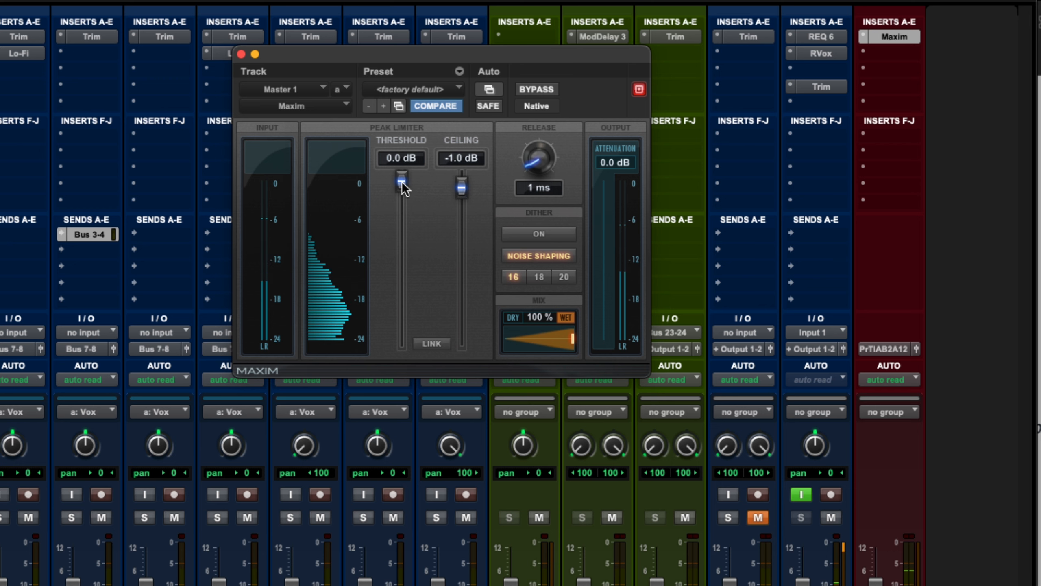
{"action": "mouse_move", "coordinate": [404, 189]}
{"action": "left_mouse_down"}
{"action": "mouse_move", "coordinate": [406, 323]}
{"action": "mouse_move", "coordinate": [402, 178]}
{"action": "left_mouse_up"}
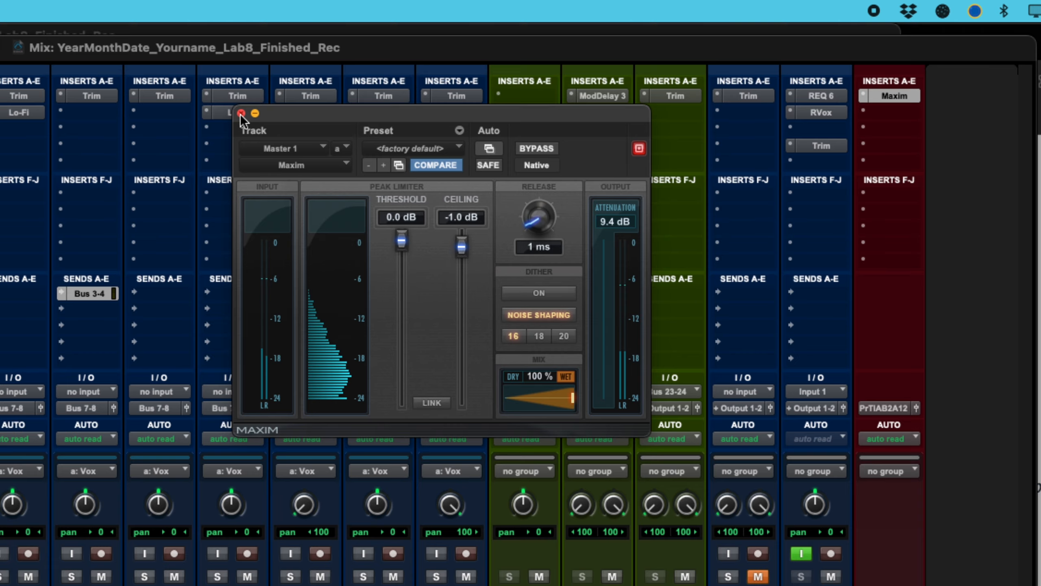
{"action": "left_click", "coordinate": [241, 113]}
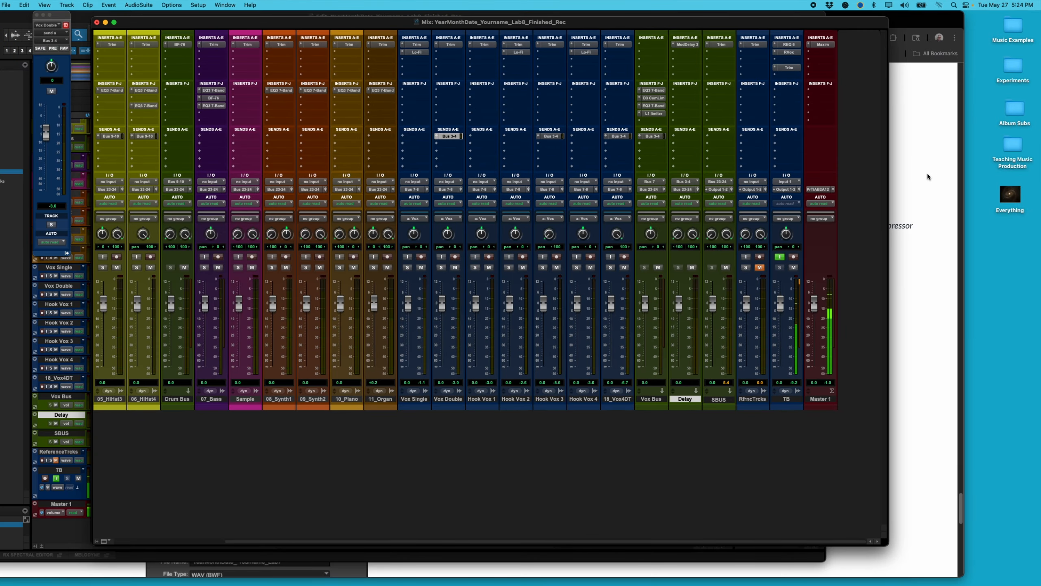
Switch to Chrome and read the Write-Up and Bounce the Mix instructions through the example bounce settings.
{"action": "left_click", "coordinate": [928, 177]}
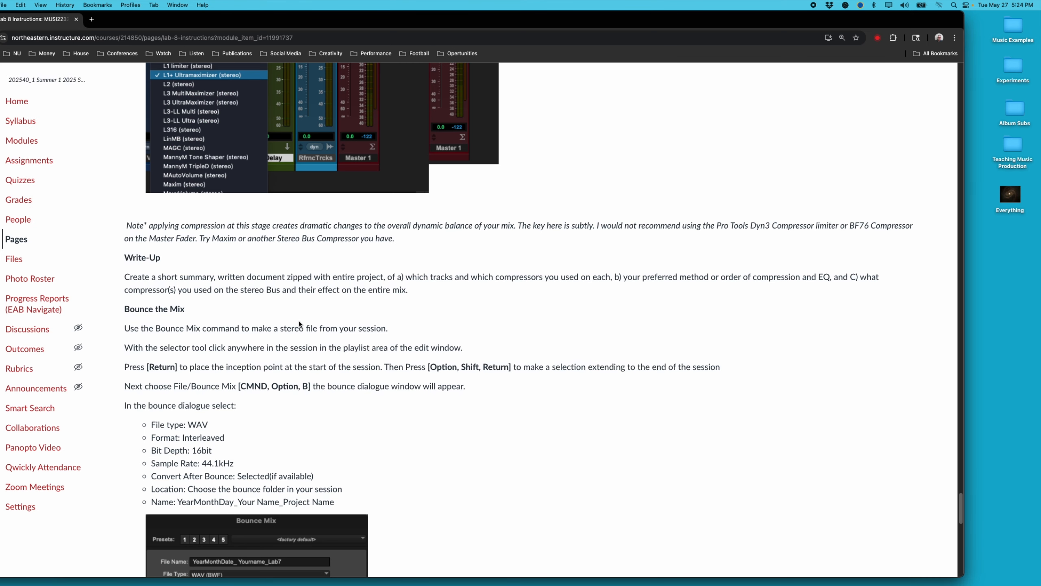
{"action": "scroll", "coordinate": [299, 323], "scroll_direction": "down", "scroll_amount": 3}
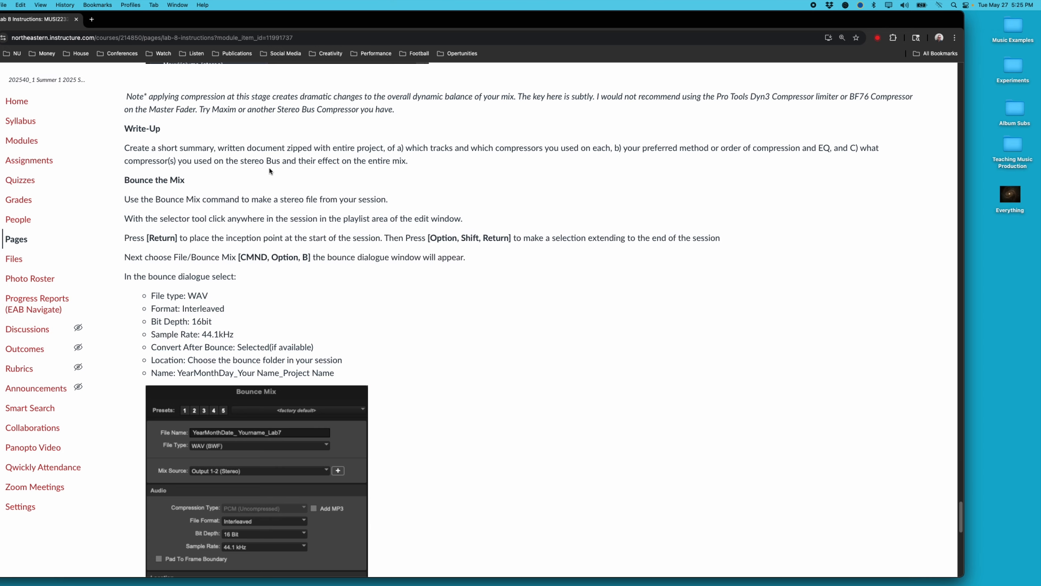
{"action": "scroll", "coordinate": [242, 242], "scroll_direction": "down", "scroll_amount": 5}
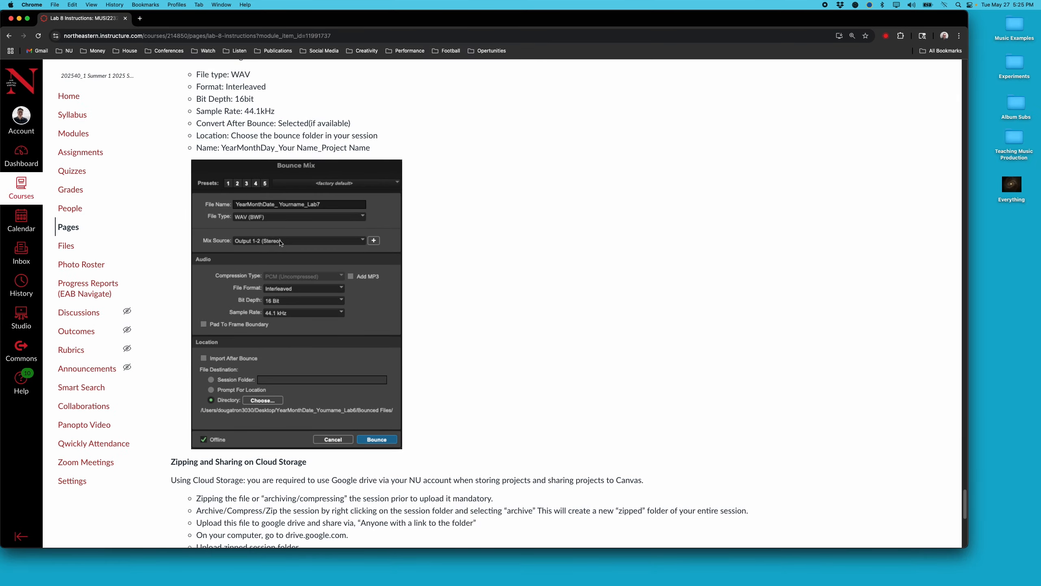
Return to Pro Tools and set up the mix bounce, keeping Output 1-2 (Stereo) as the source and choosing a 16 Bit depth.
{"action": "mouse_move", "coordinate": [393, 584]}
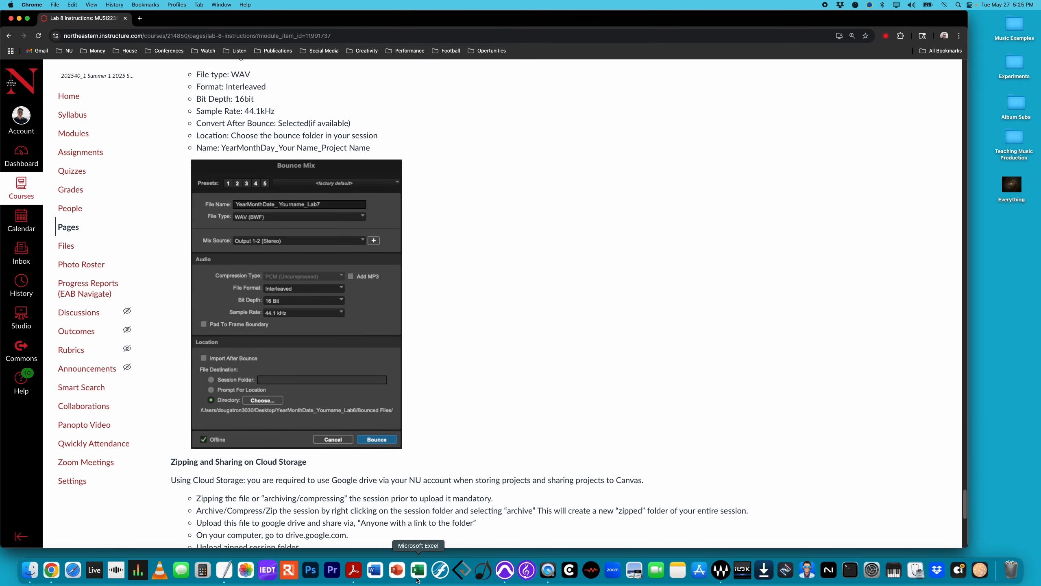
{"action": "left_click", "coordinate": [505, 571]}
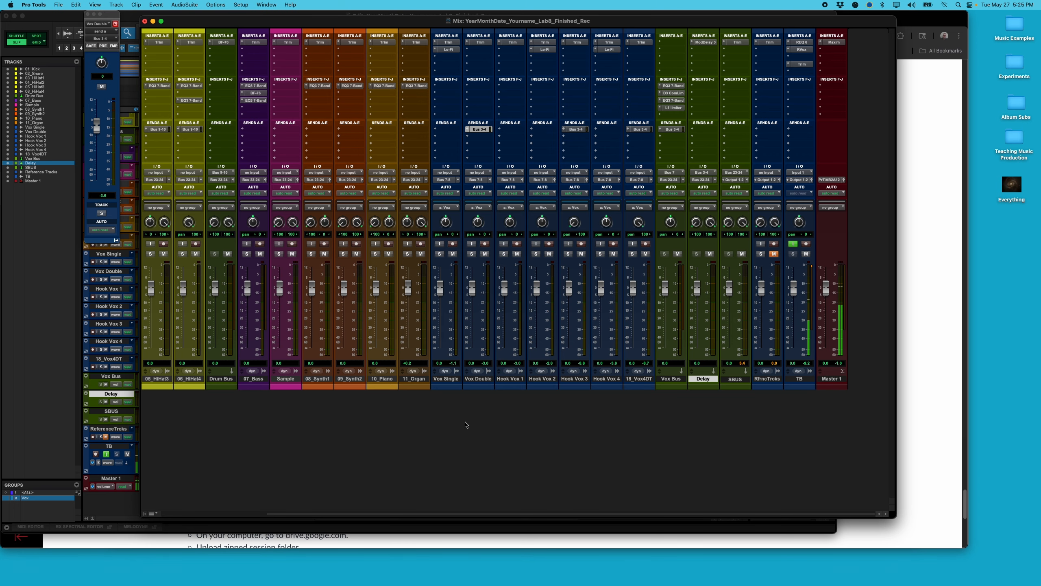
{"action": "key", "text": "super+alt+b"}
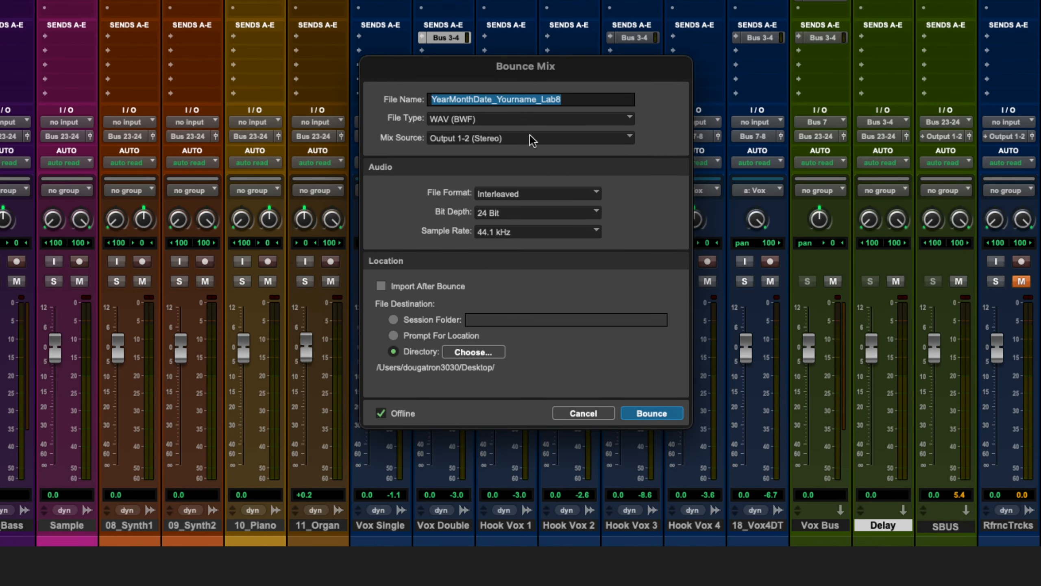
{"action": "left_click", "coordinate": [533, 141]}
{"action": "mouse_move", "coordinate": [512, 127]}
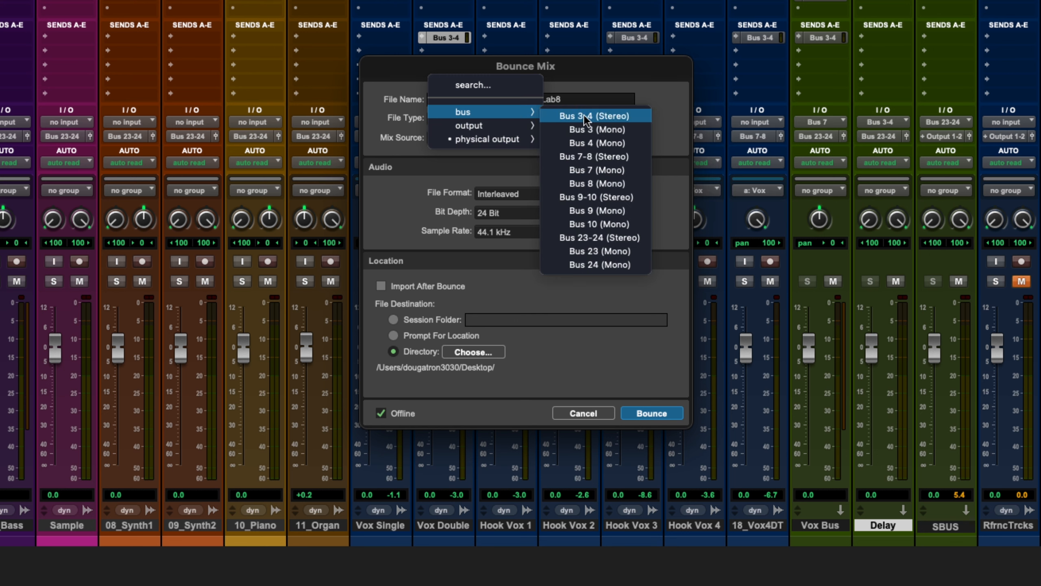
{"action": "left_click", "coordinate": [665, 215]}
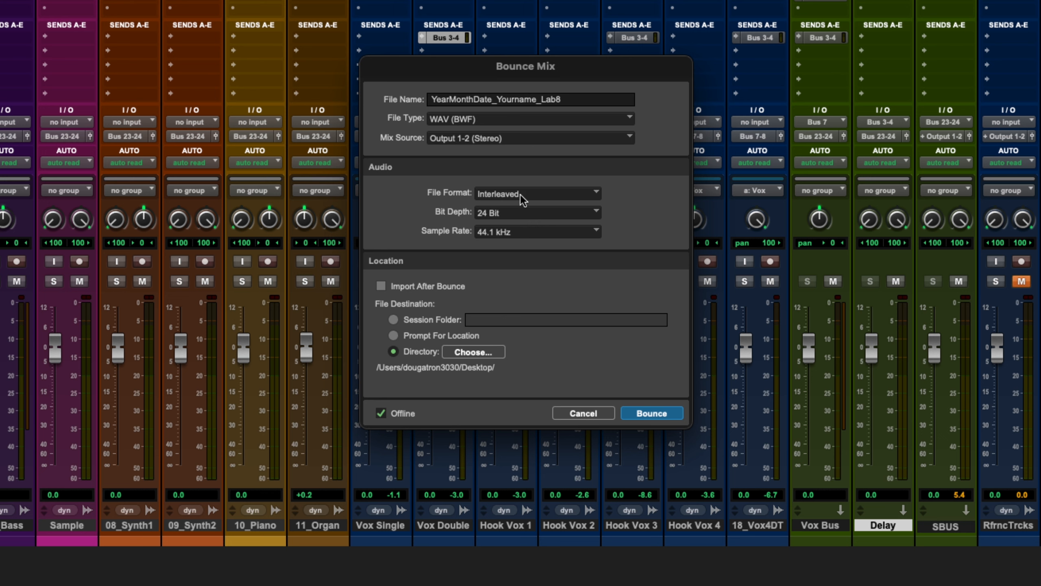
{"action": "left_click", "coordinate": [514, 213]}
{"action": "left_click", "coordinate": [507, 200]}
Start choosing the bounce directory, browsing the Dropbox on the Everything drive through Teaching and Northeastern to SUM 1 2025.
{"action": "left_click", "coordinate": [472, 351]}
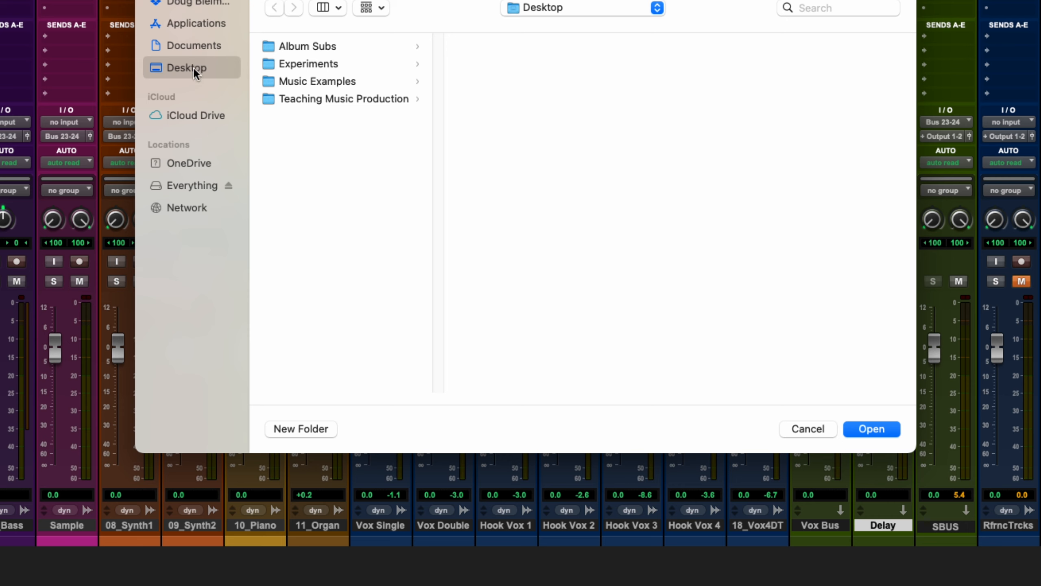
{"action": "left_click", "coordinate": [201, 187]}
{"action": "left_click", "coordinate": [342, 65]}
{"action": "left_click", "coordinate": [542, 47]}
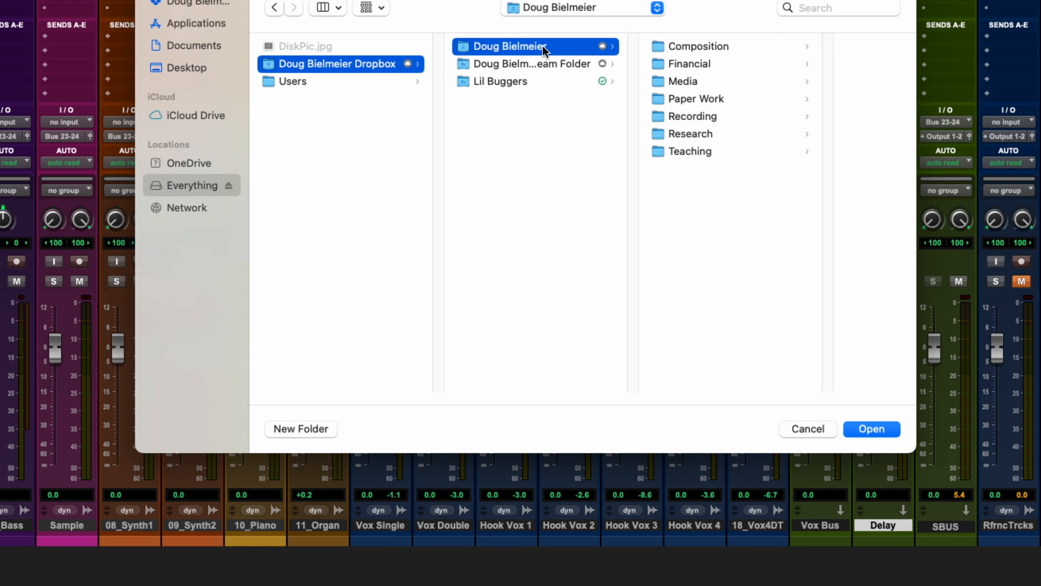
{"action": "left_click", "coordinate": [704, 152]}
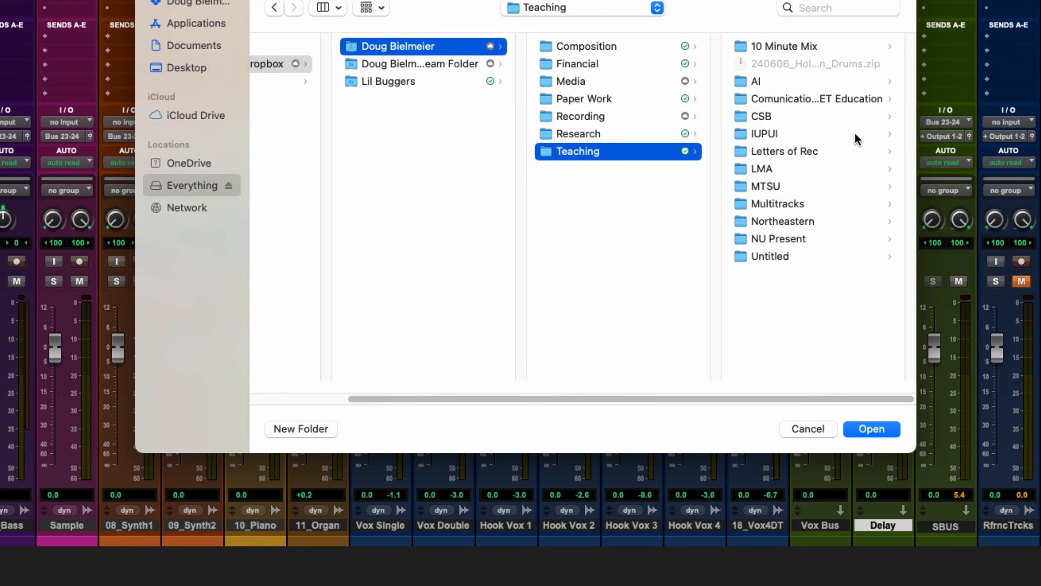
{"action": "left_click", "coordinate": [803, 221]}
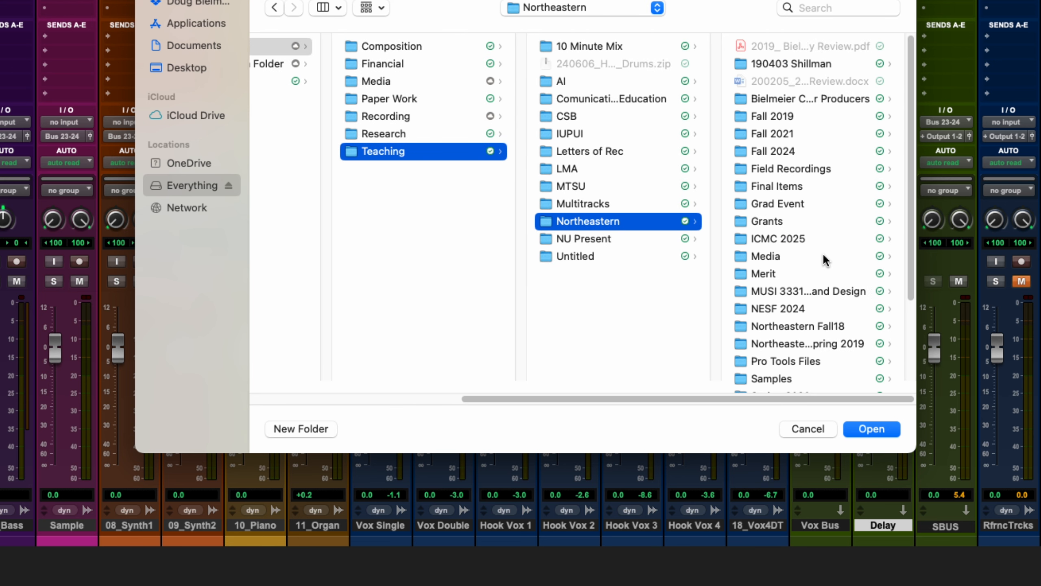
{"action": "scroll", "coordinate": [825, 259], "scroll_direction": "down", "scroll_amount": 5}
{"action": "left_click", "coordinate": [797, 359]}
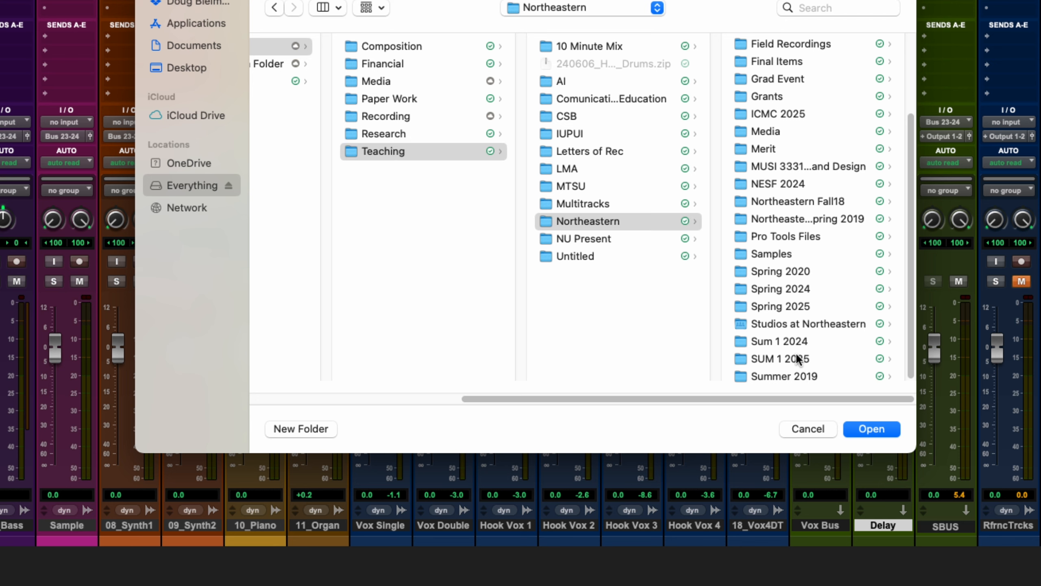
Locate Bounced Files in the finished session folder under MPR1, Labs, Lab 8, and cancel the directory choice.
{"action": "left_click", "coordinate": [772, 47]}
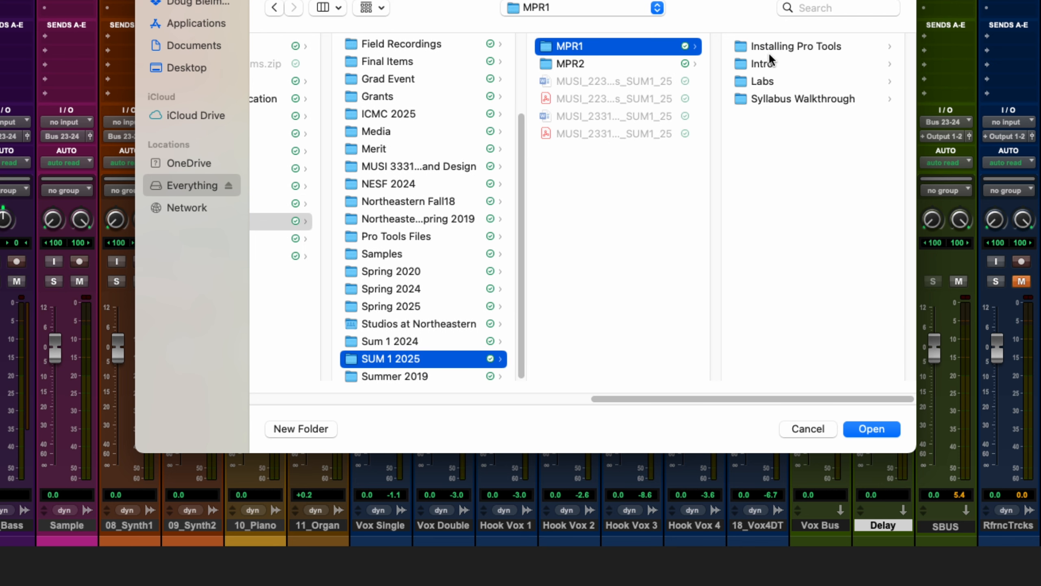
{"action": "left_click", "coordinate": [775, 82]}
{"action": "left_click", "coordinate": [780, 173]}
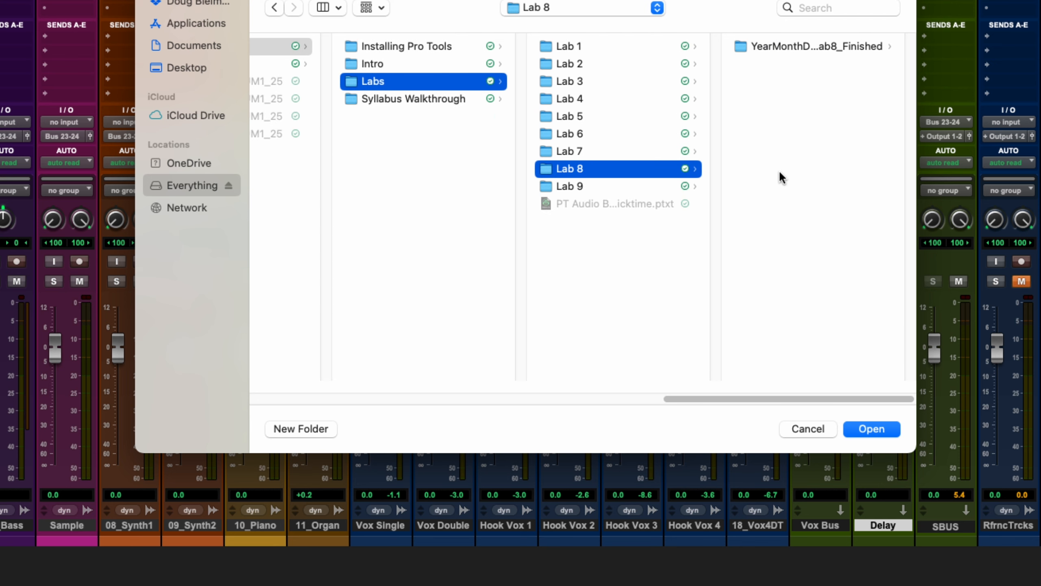
{"action": "left_click", "coordinate": [788, 47]}
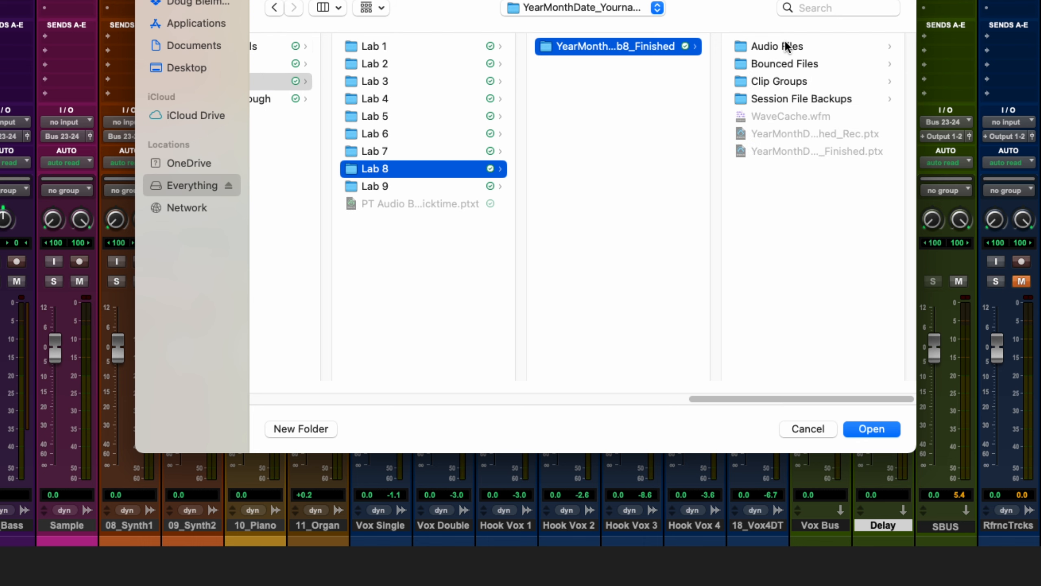
{"action": "left_click", "coordinate": [788, 64]}
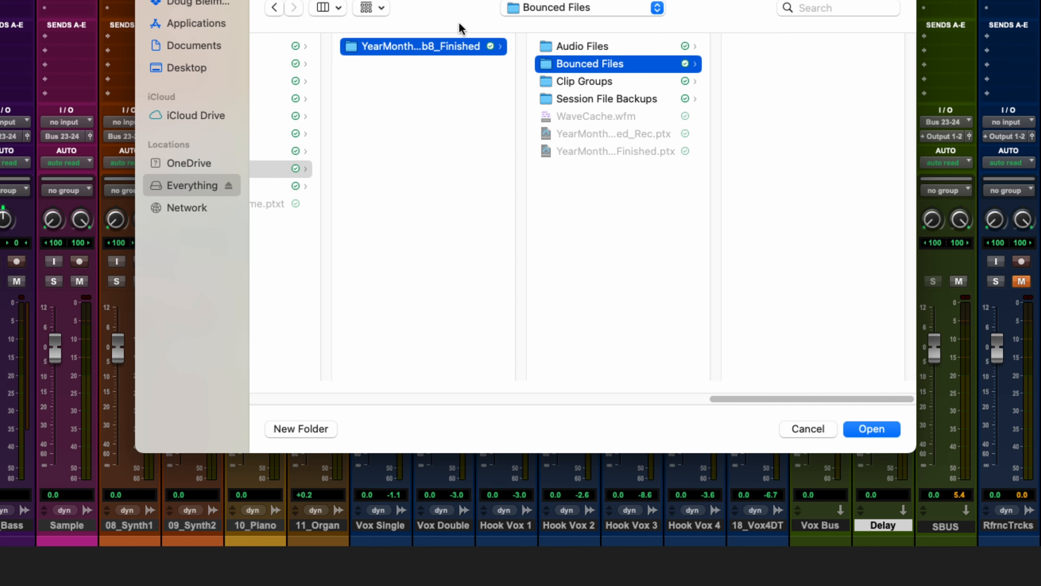
{"action": "left_click", "coordinate": [808, 429]}
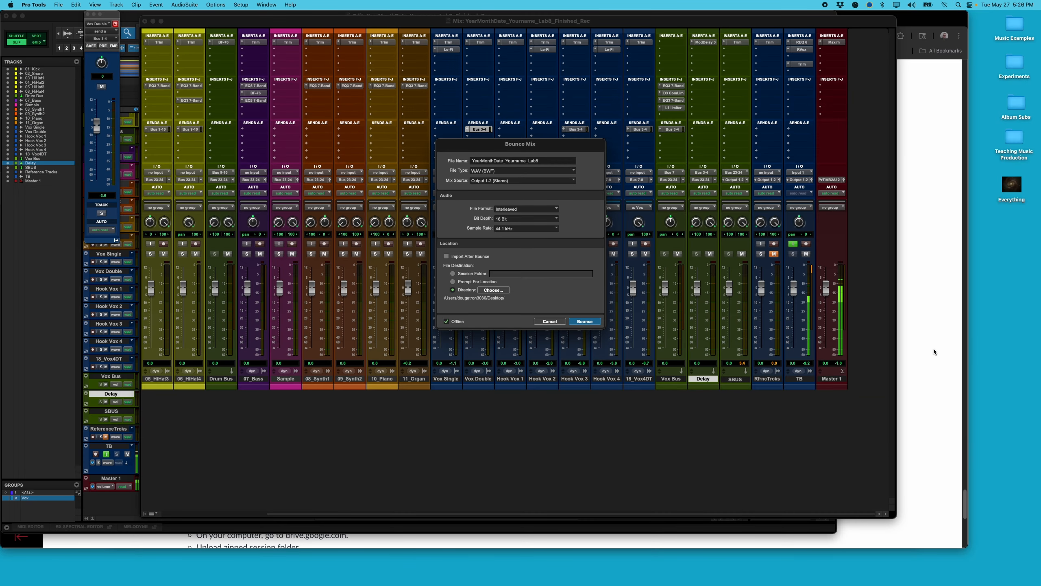
Switch to Chrome and read the Zipping and Sharing on Cloud Storage instructions to the end of the page.
{"action": "left_click", "coordinate": [928, 352]}
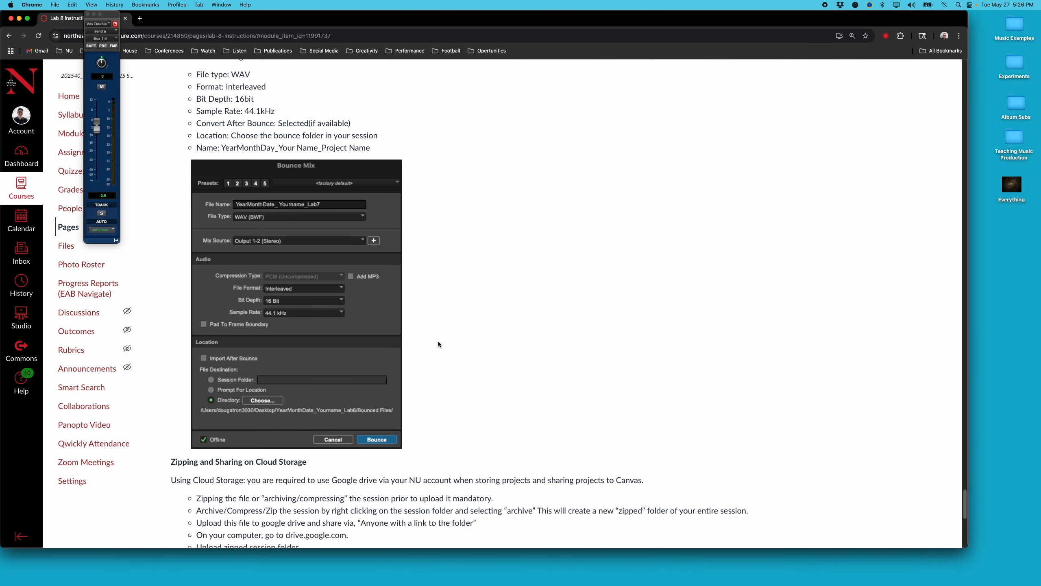
{"action": "scroll", "coordinate": [438, 344], "scroll_direction": "down", "scroll_amount": 7}
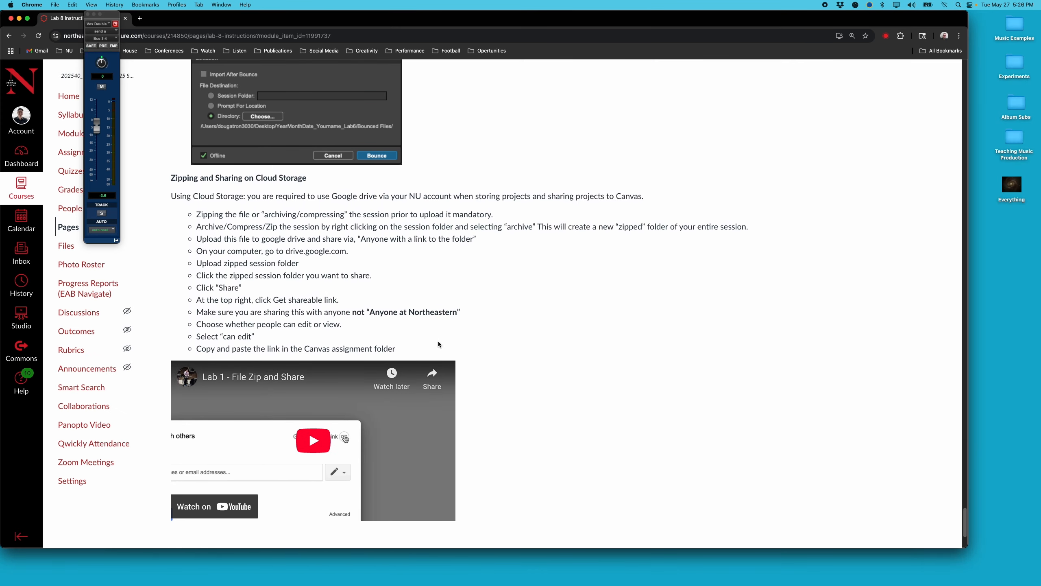
{"action": "scroll", "coordinate": [438, 344], "scroll_direction": "down", "scroll_amount": 5}
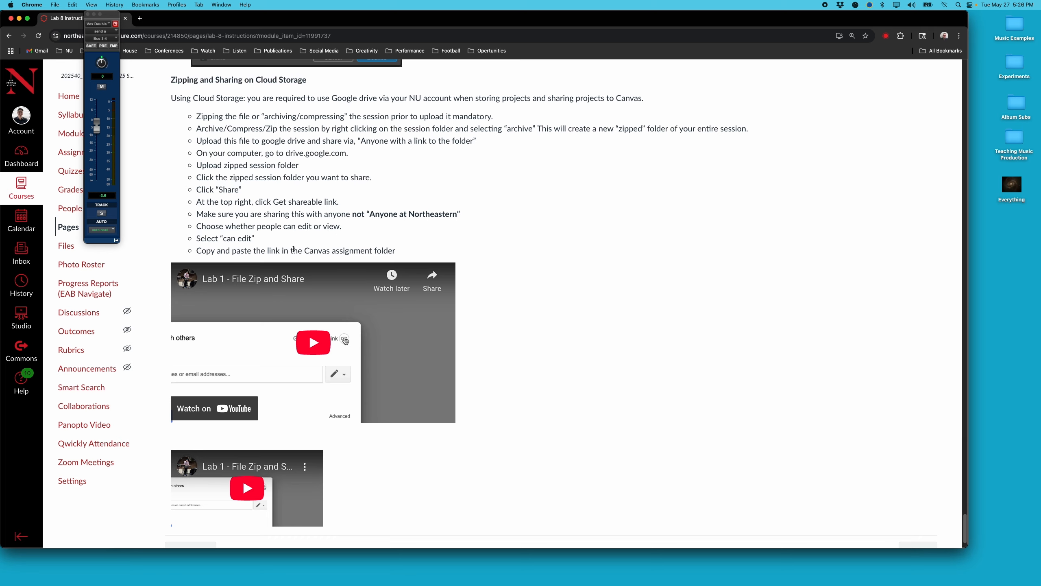
{"action": "scroll", "coordinate": [525, 352], "scroll_direction": "down", "scroll_amount": 2}
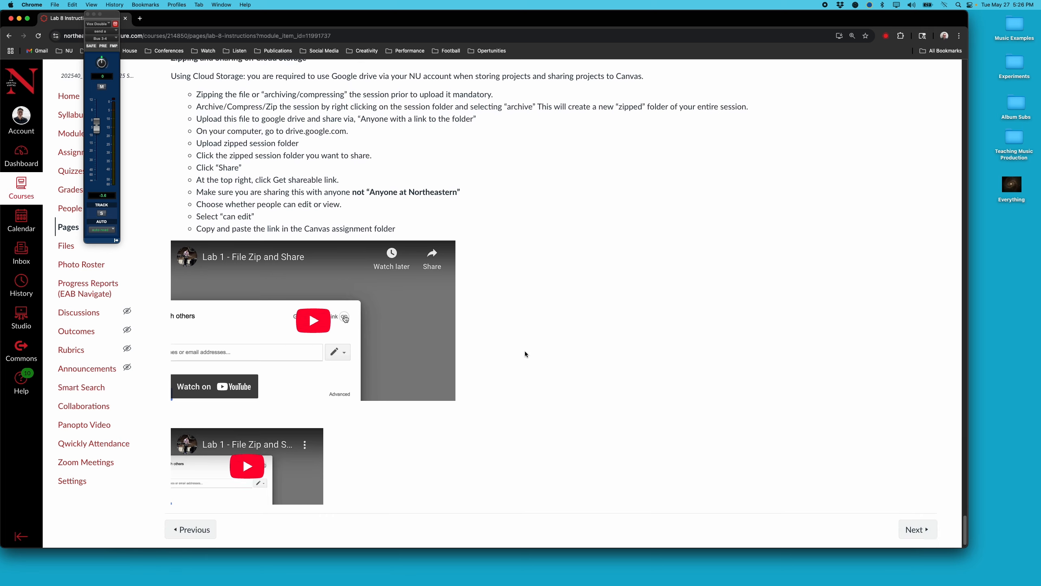
Review the Lab 8 page backwards from the zipping section to the ARRT Method settings for the 01 Kick compressor.
{"action": "scroll", "coordinate": [523, 350], "scroll_direction": "up", "scroll_amount": 15}
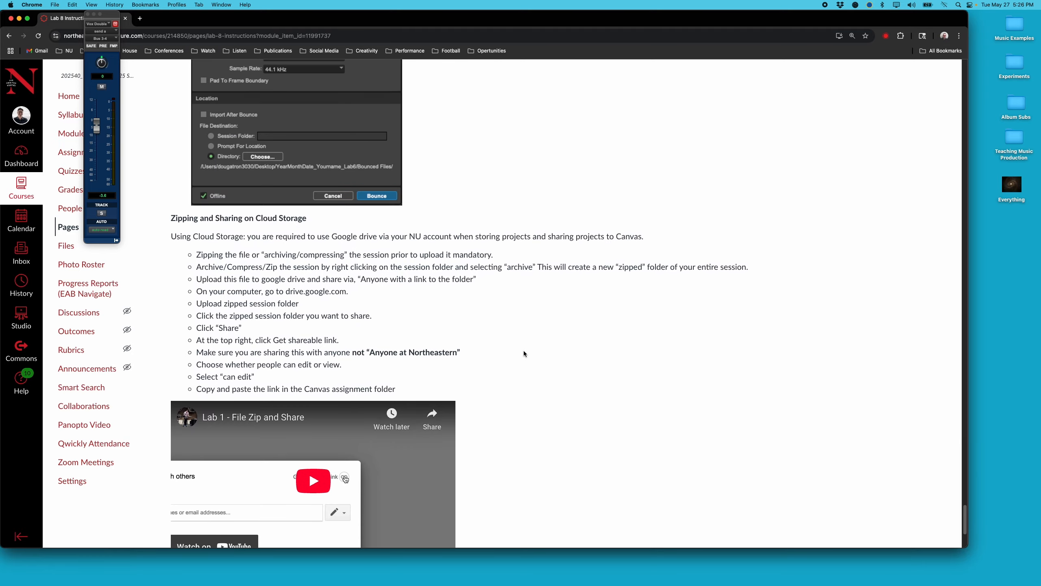
{"action": "scroll", "coordinate": [517, 346], "scroll_direction": "up", "scroll_amount": 20}
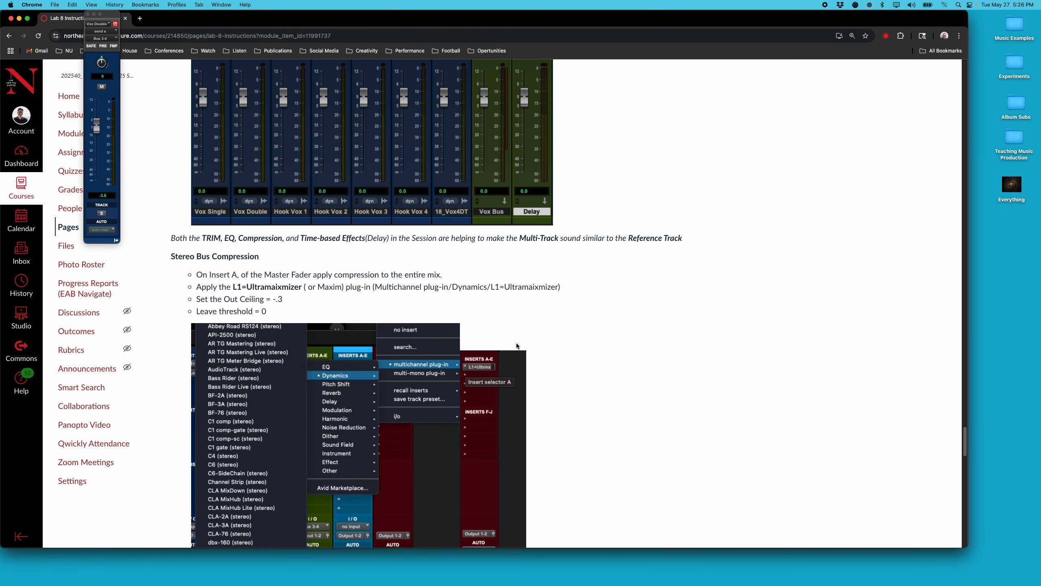
{"action": "scroll", "coordinate": [517, 345], "scroll_direction": "up", "scroll_amount": 20}
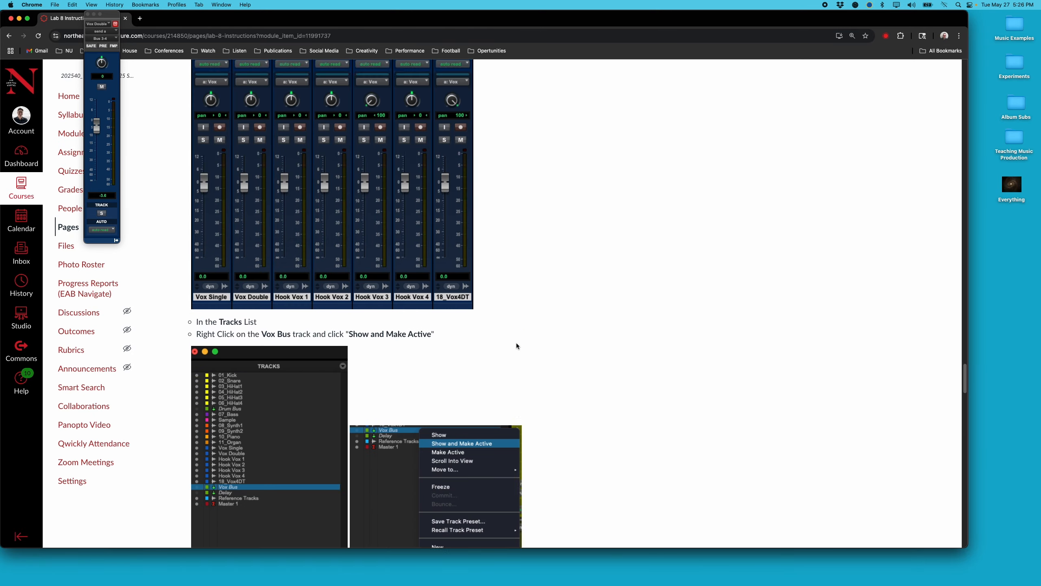
{"action": "scroll", "coordinate": [517, 345], "scroll_direction": "up", "scroll_amount": 20}
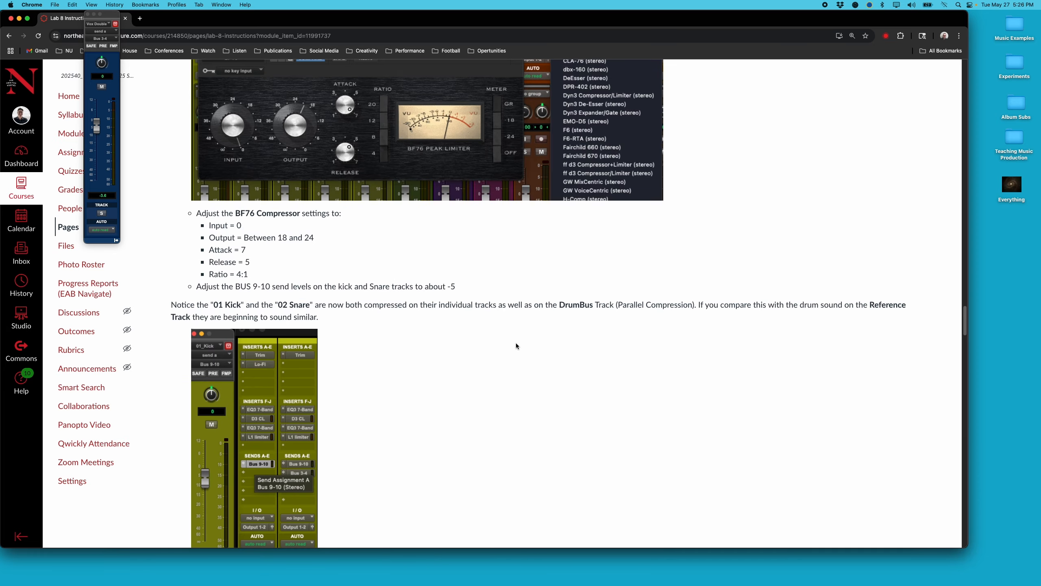
{"action": "scroll", "coordinate": [517, 346], "scroll_direction": "up", "scroll_amount": 20}
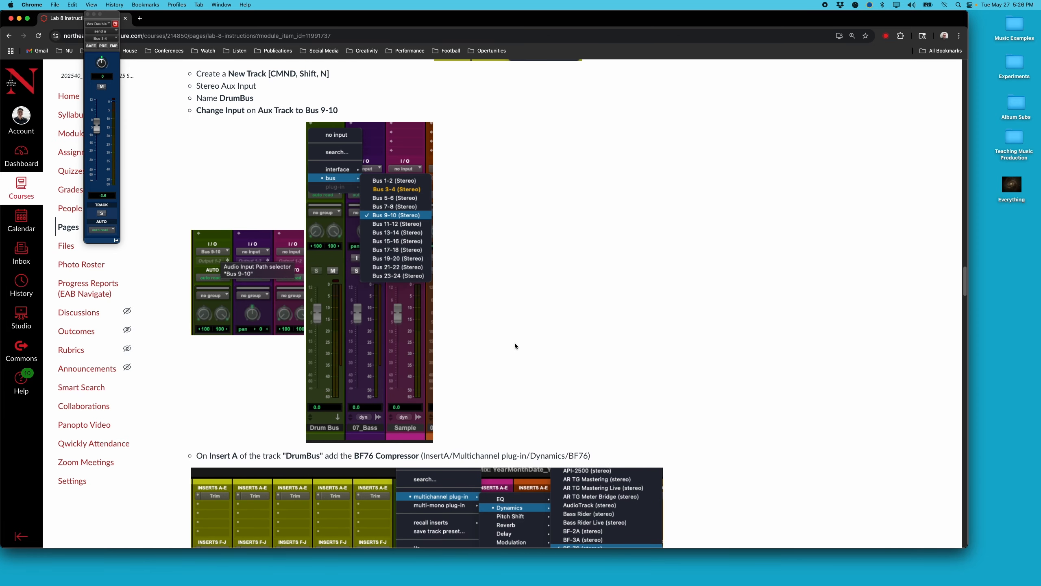
{"action": "scroll", "coordinate": [515, 346], "scroll_direction": "up", "scroll_amount": 20}
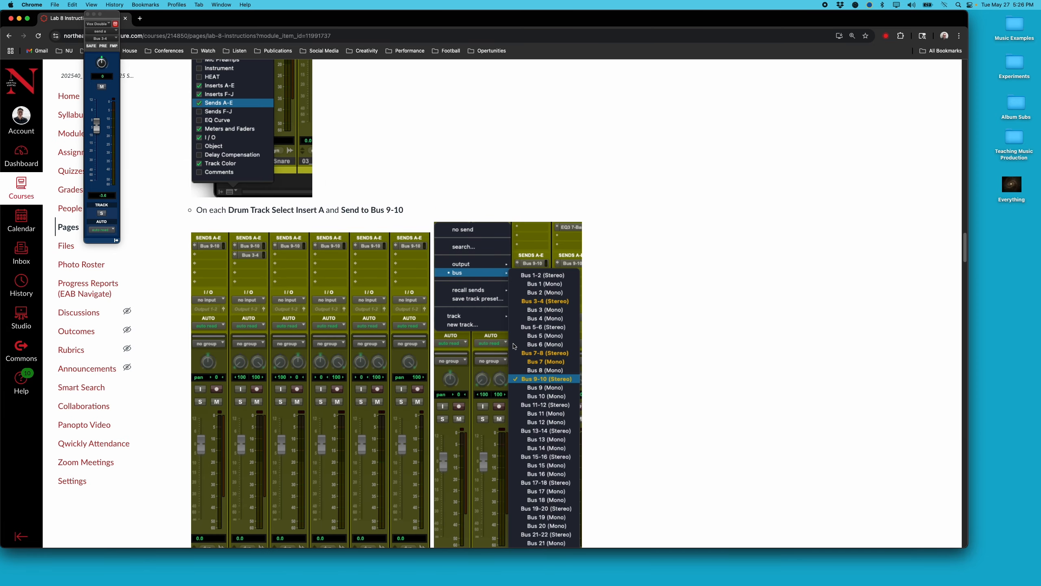
{"action": "scroll", "coordinate": [512, 346], "scroll_direction": "up", "scroll_amount": 10}
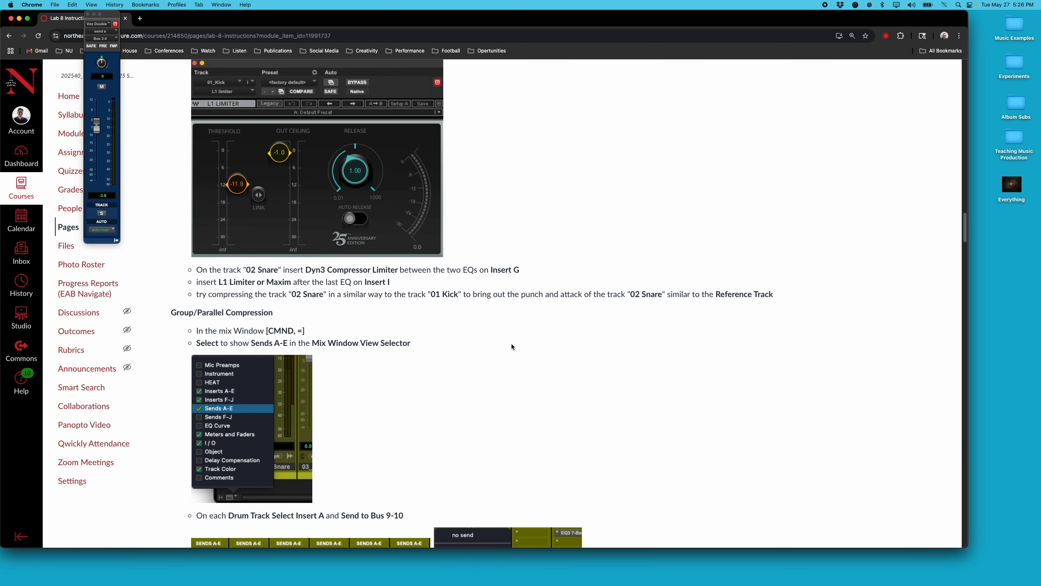
{"action": "scroll", "coordinate": [511, 347], "scroll_direction": "up", "scroll_amount": 15}
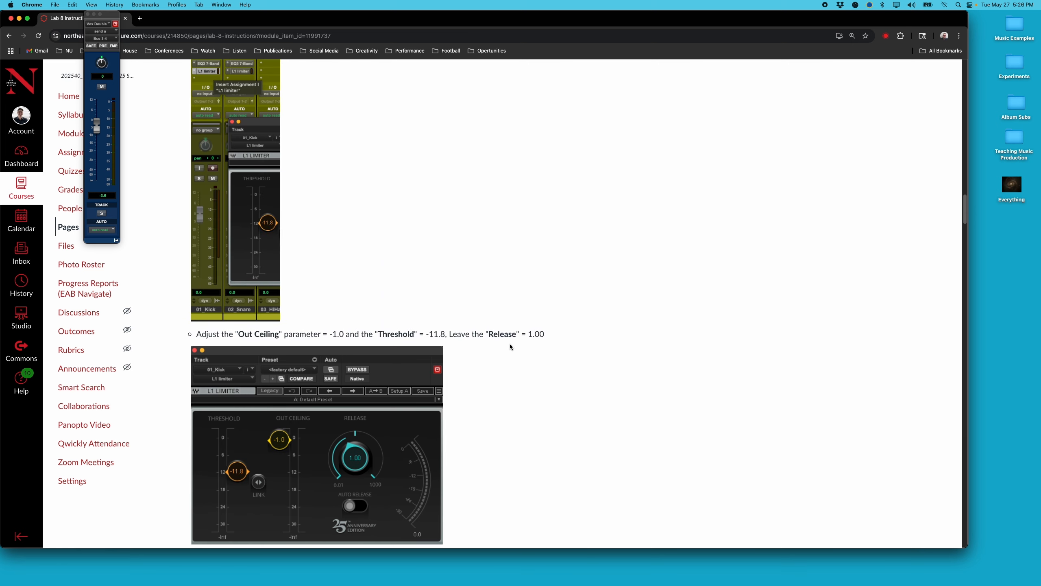
{"action": "scroll", "coordinate": [508, 347], "scroll_direction": "up", "scroll_amount": 3}
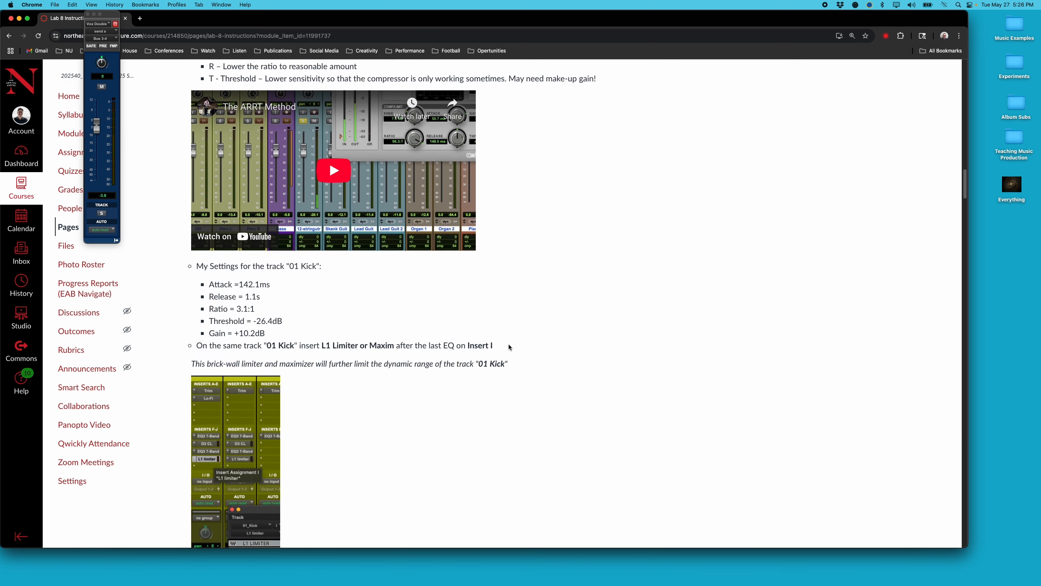
{"action": "scroll", "coordinate": [391, 292], "scroll_direction": "up", "scroll_amount": 8}
{"action": "scroll", "coordinate": [392, 292], "scroll_direction": "up", "scroll_amount": 8}
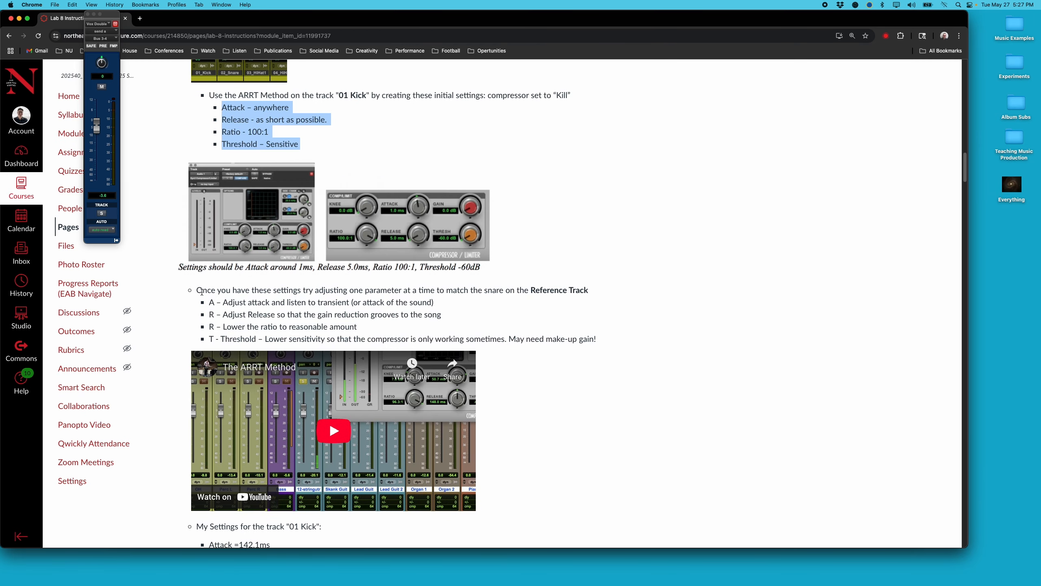
{"action": "scroll", "coordinate": [206, 297], "scroll_direction": "up", "scroll_amount": 3}
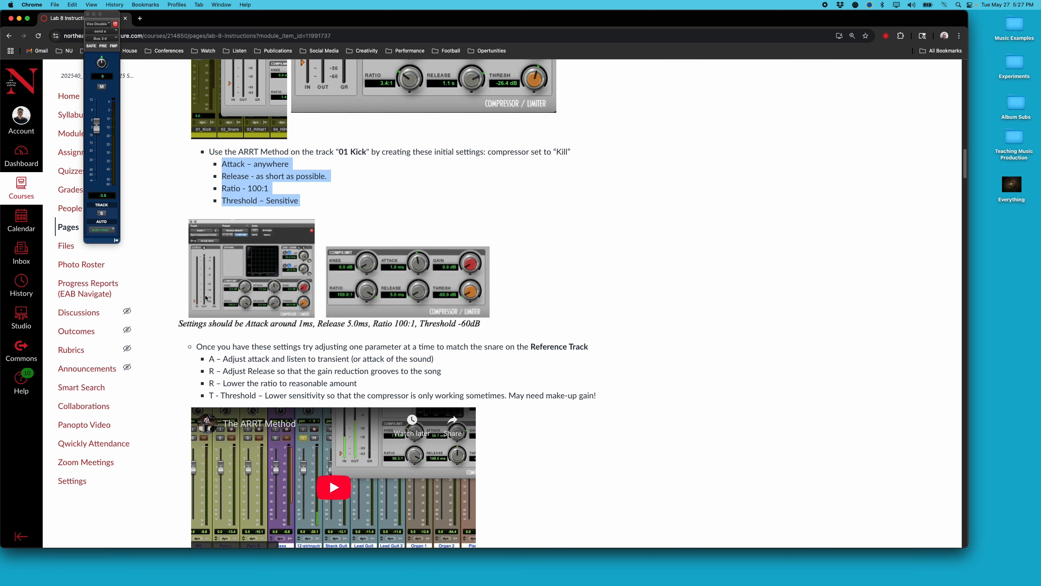